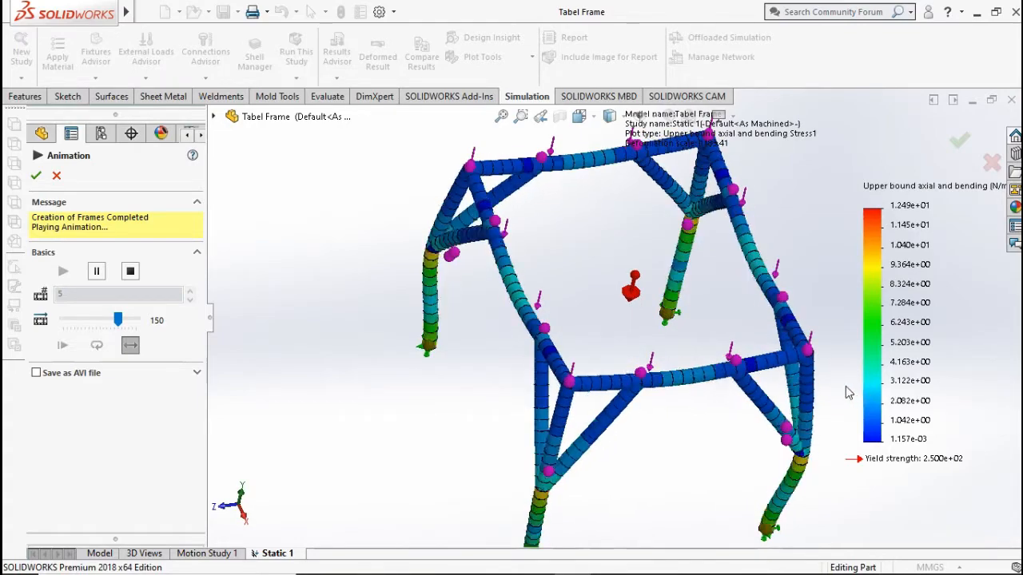
# - Start a sketch on the Top Plane and draw a center rectangle at the origin, about 61 mm high
pyautogui.hotkey('ctrl', '7')
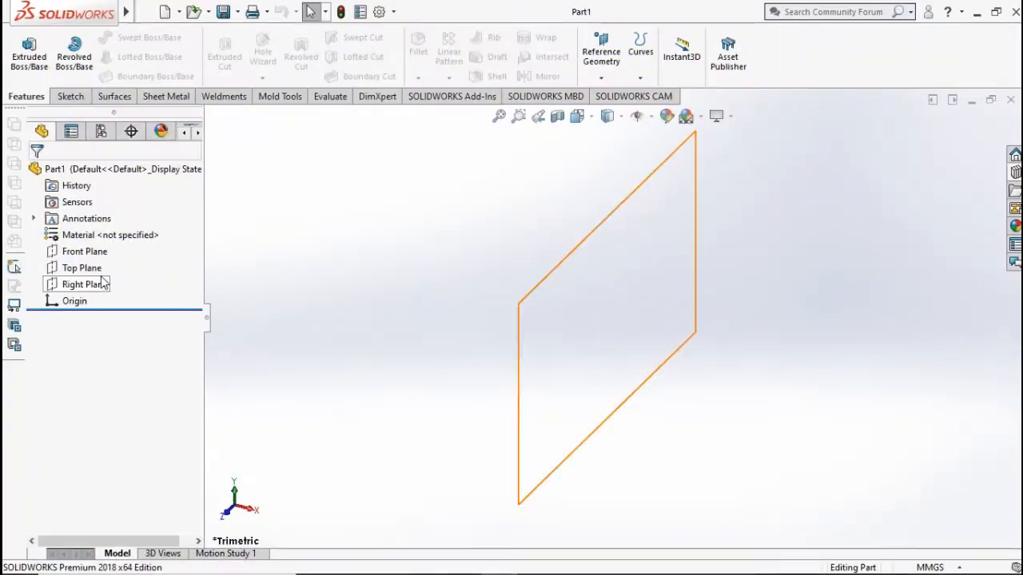
pyautogui.click(82, 268)
pyautogui.click(112, 250)
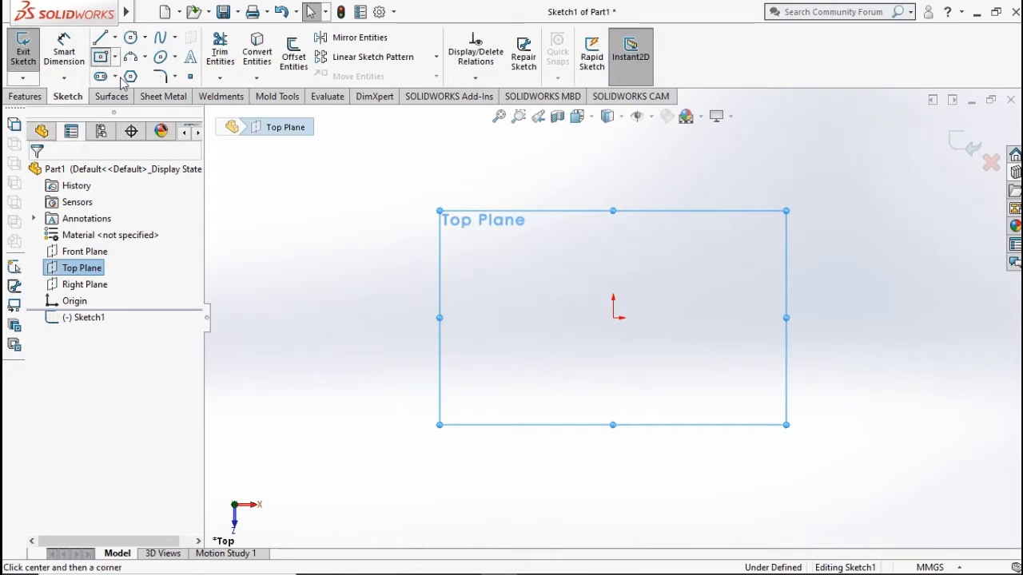
pyautogui.click(100, 57)
pyautogui.click(613, 317)
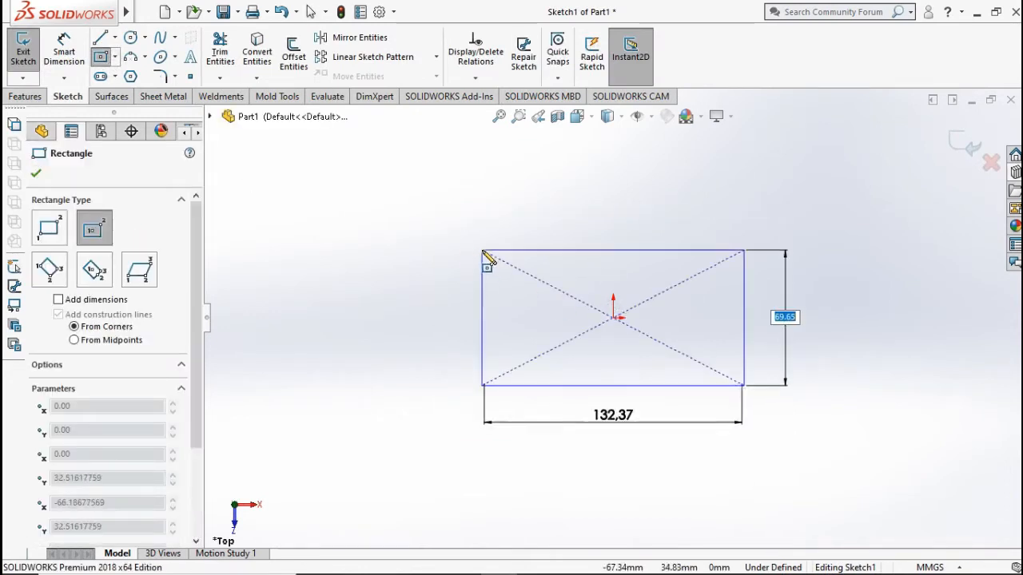
pyautogui.click(473, 258)
# - Dimension the rectangle's left vertical side to 500 mm
pyautogui.click(70, 53)
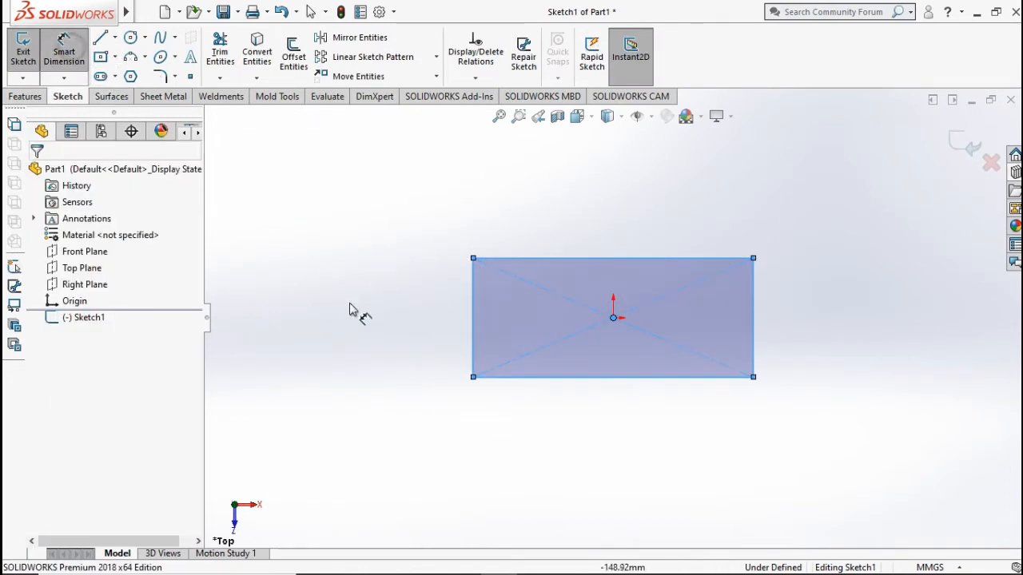
pyautogui.click(475, 304)
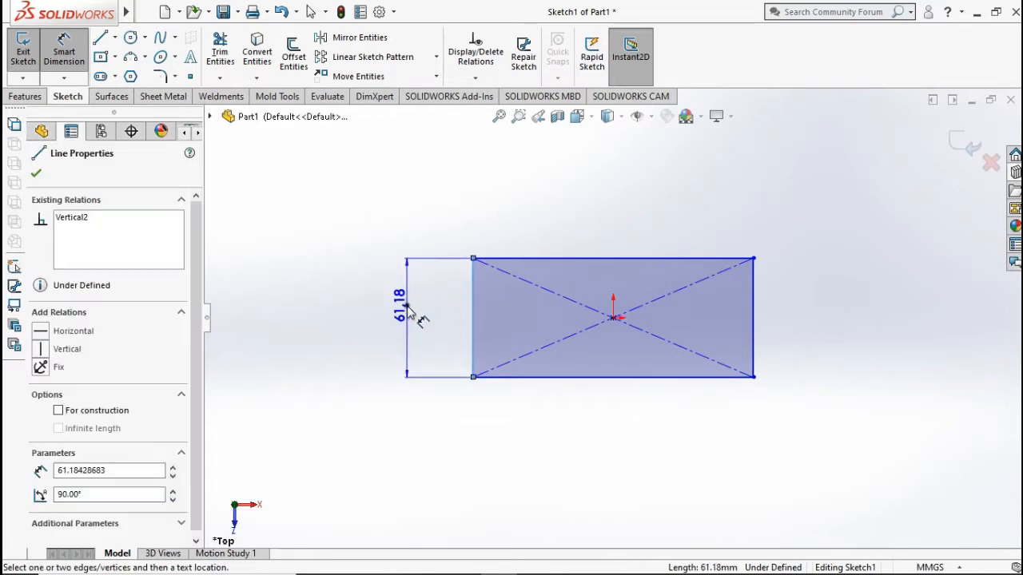
pyautogui.click(407, 312)
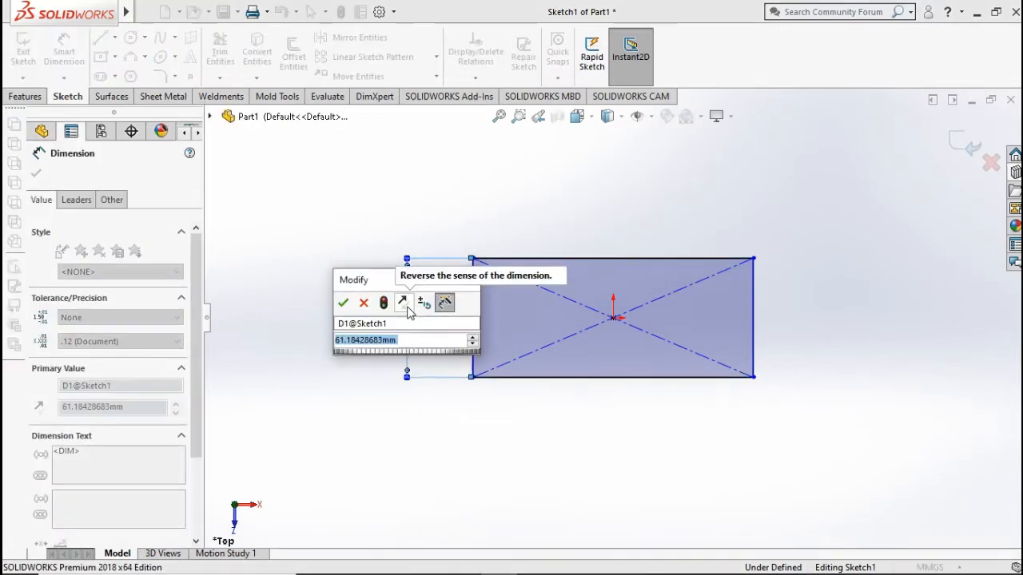
pyautogui.write('500')
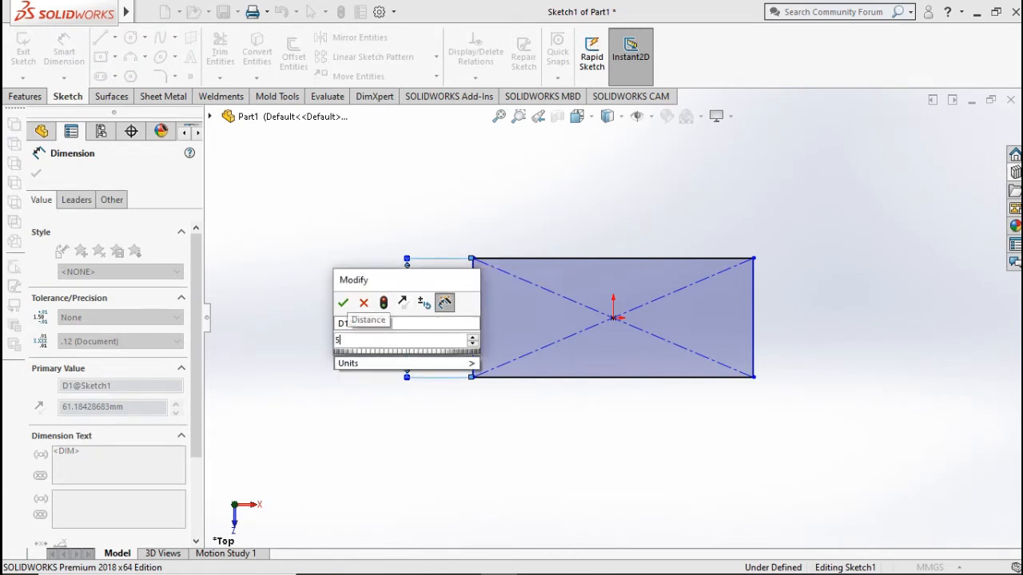
pyautogui.click(344, 303)
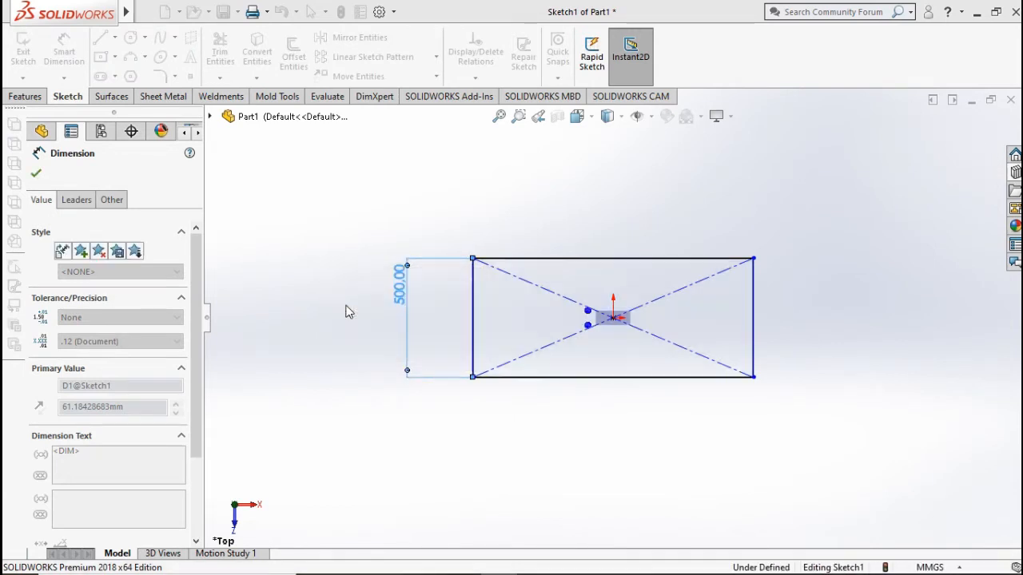
# - Dimension the rectangle's upper horizontal side to 600 mm and close the sketch in isometric view
pyautogui.click(589, 227)
pyautogui.click(589, 223)
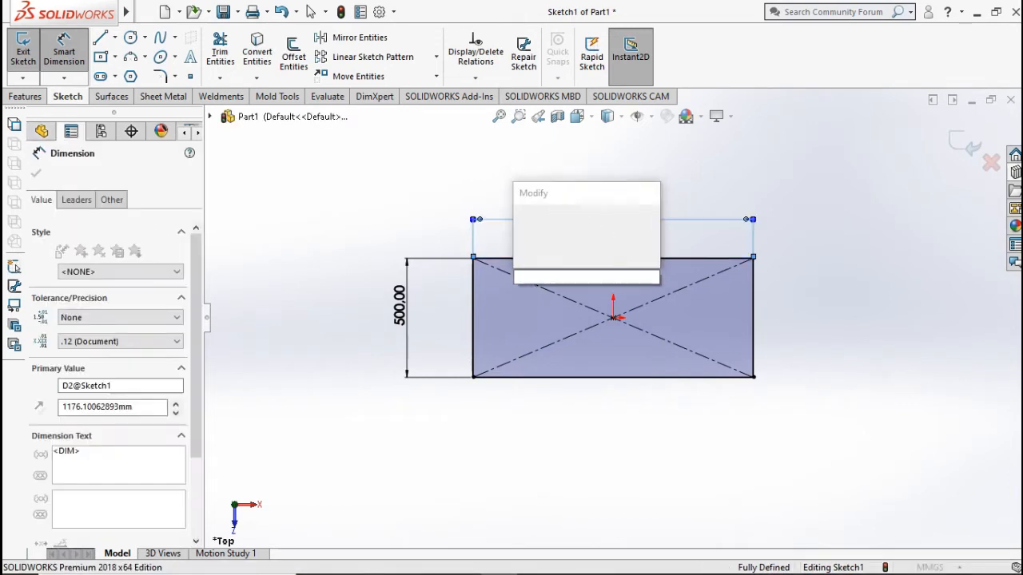
pyautogui.write('600')
pyautogui.click(523, 216)
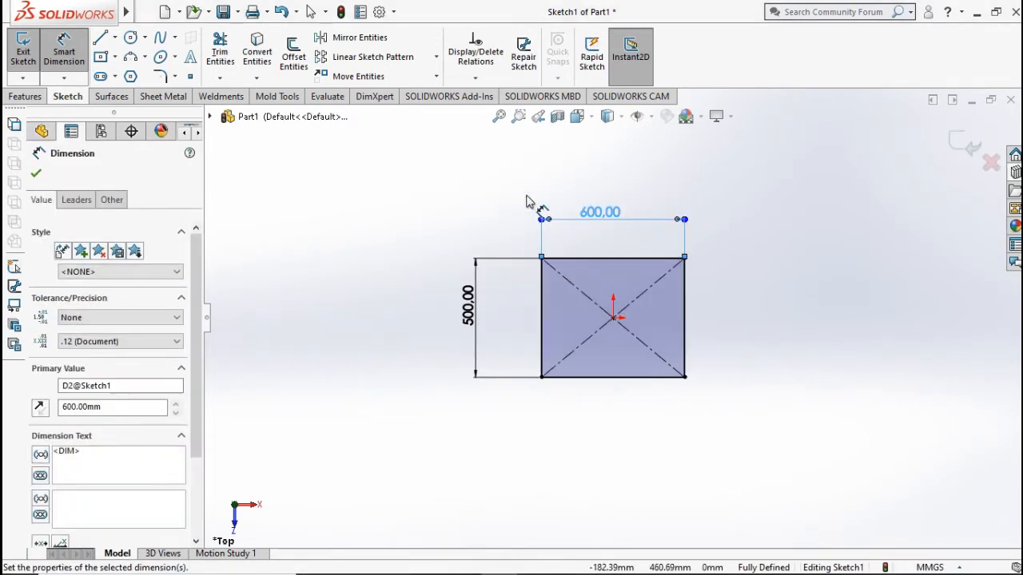
pyautogui.click(527, 200)
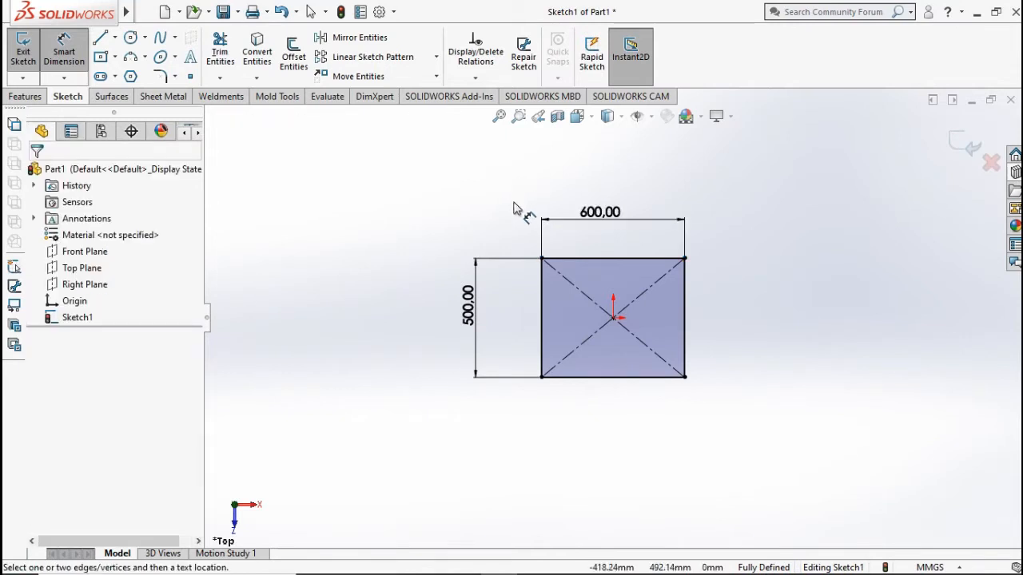
pyautogui.hotkey('ctrl', '7')
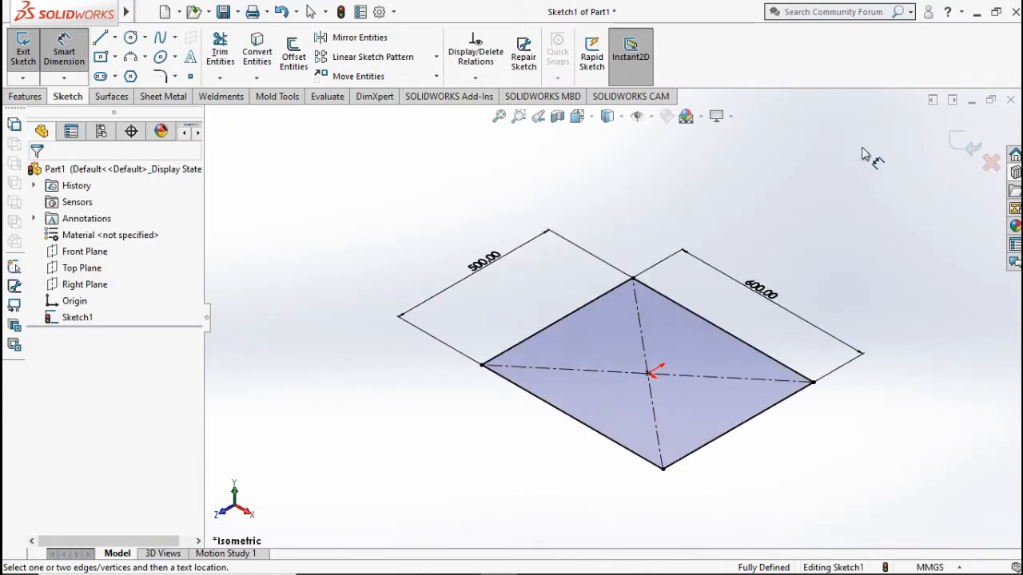
pyautogui.click(952, 150)
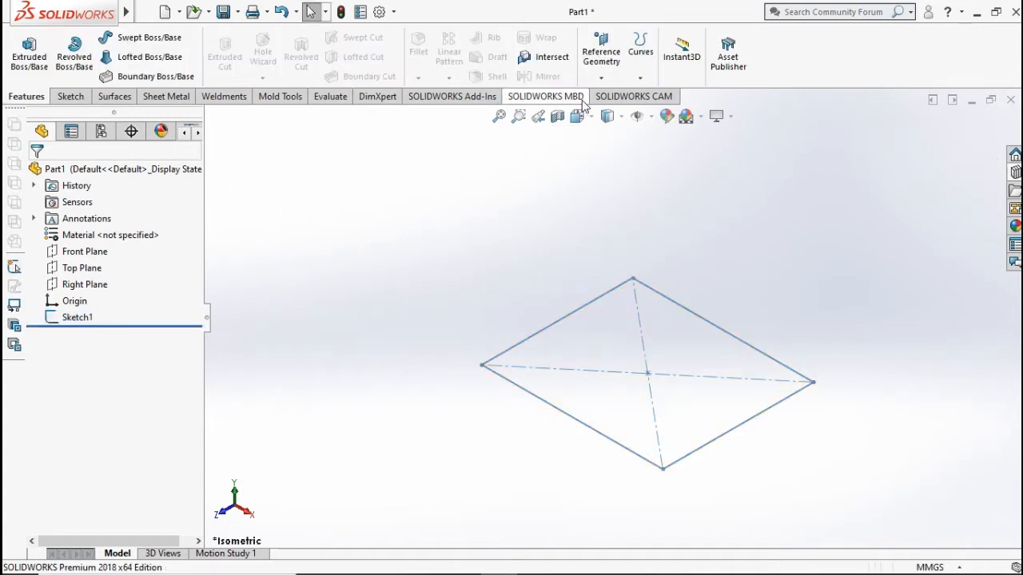
# - Create a reference plane offset 500 mm from the Top Plane, with the offset flipped downward
pyautogui.click(601, 73)
pyautogui.click(612, 96)
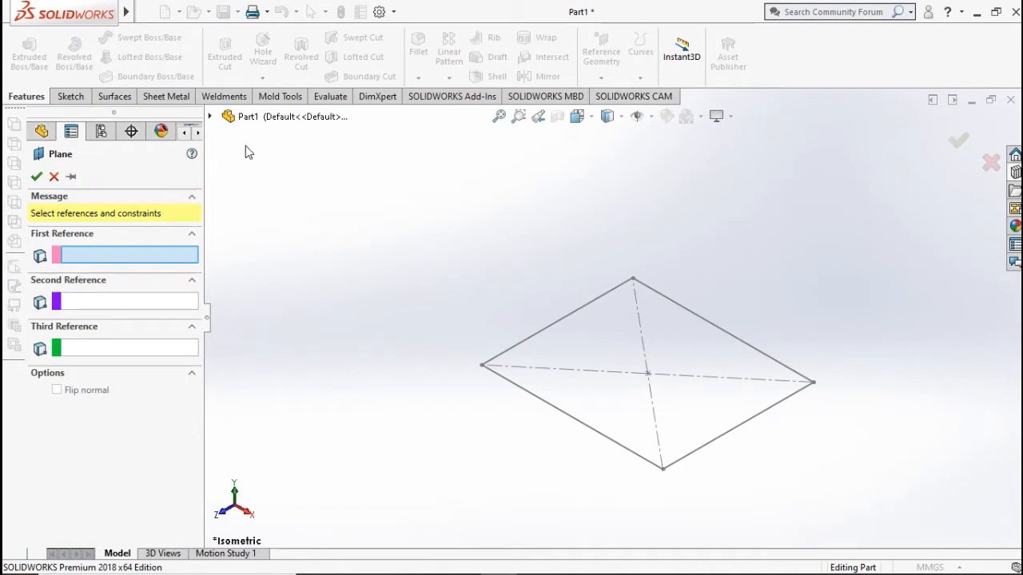
pyautogui.click(211, 117)
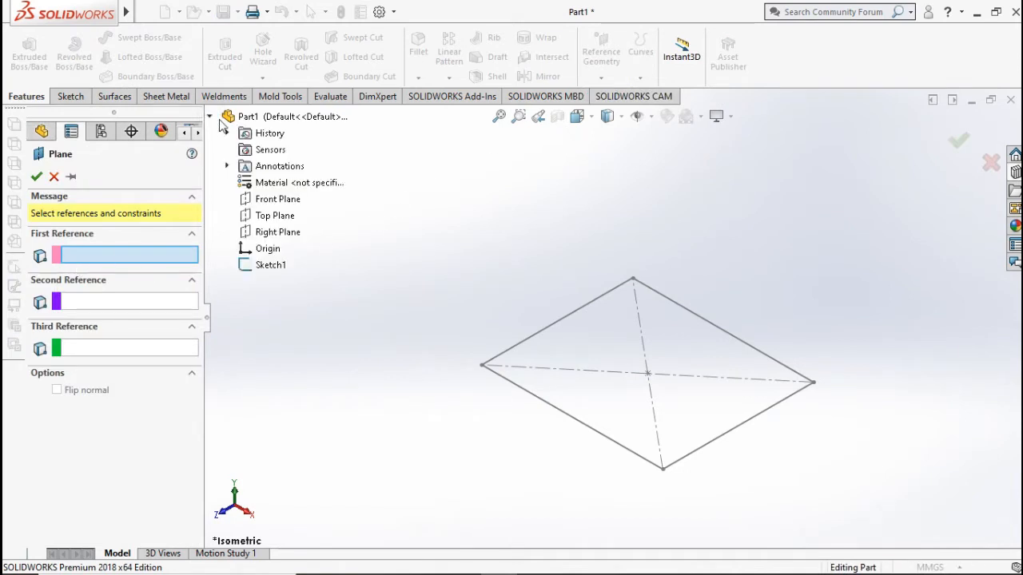
pyautogui.click(276, 215)
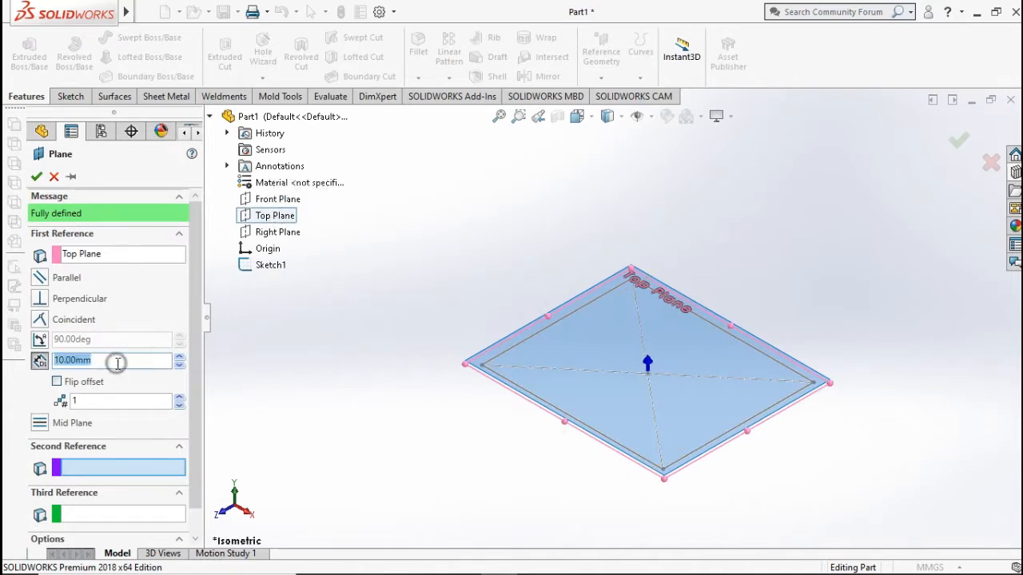
pyautogui.write('500')
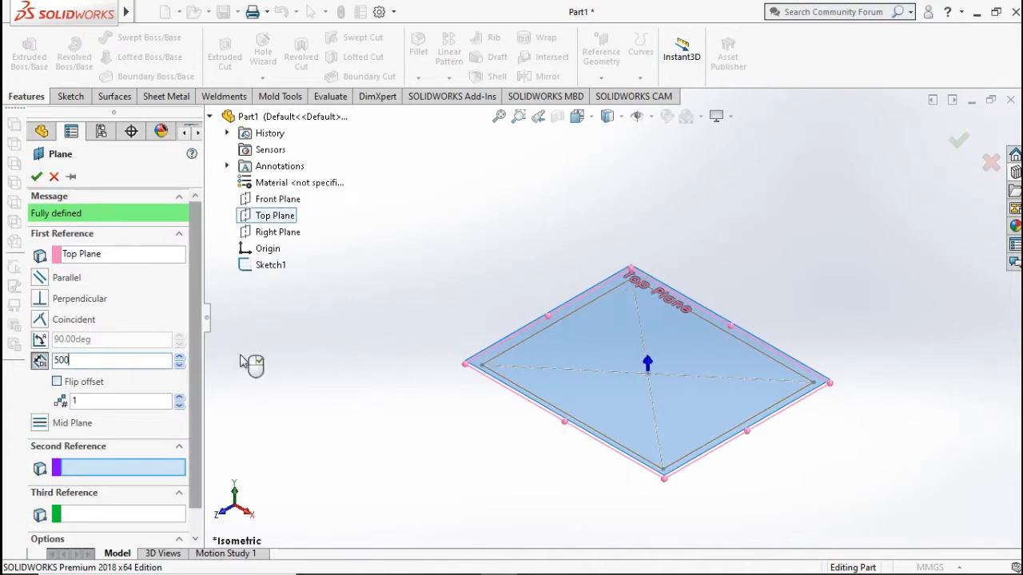
pyautogui.press('Return')
pyautogui.click(56, 382)
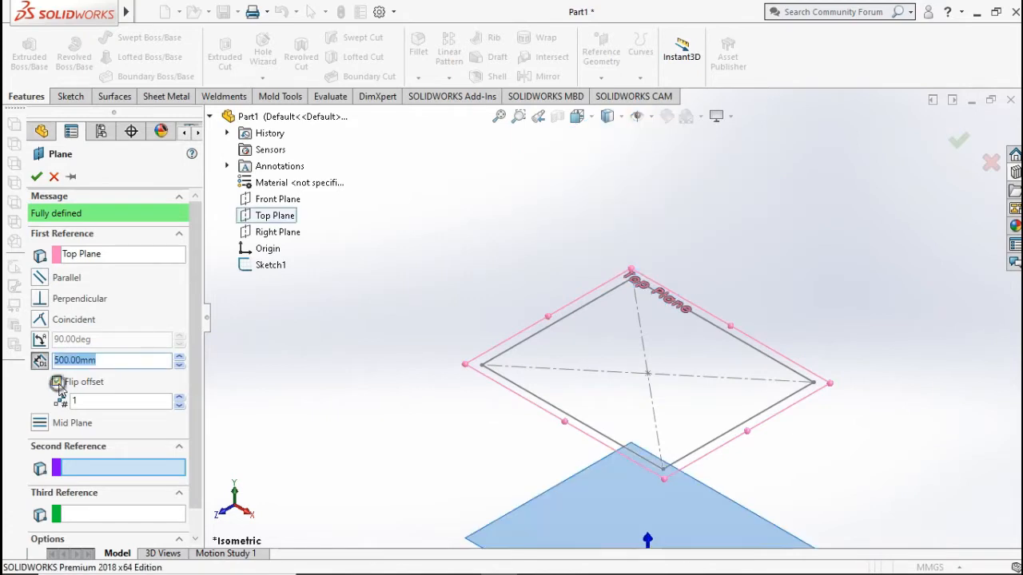
pyautogui.click(36, 177)
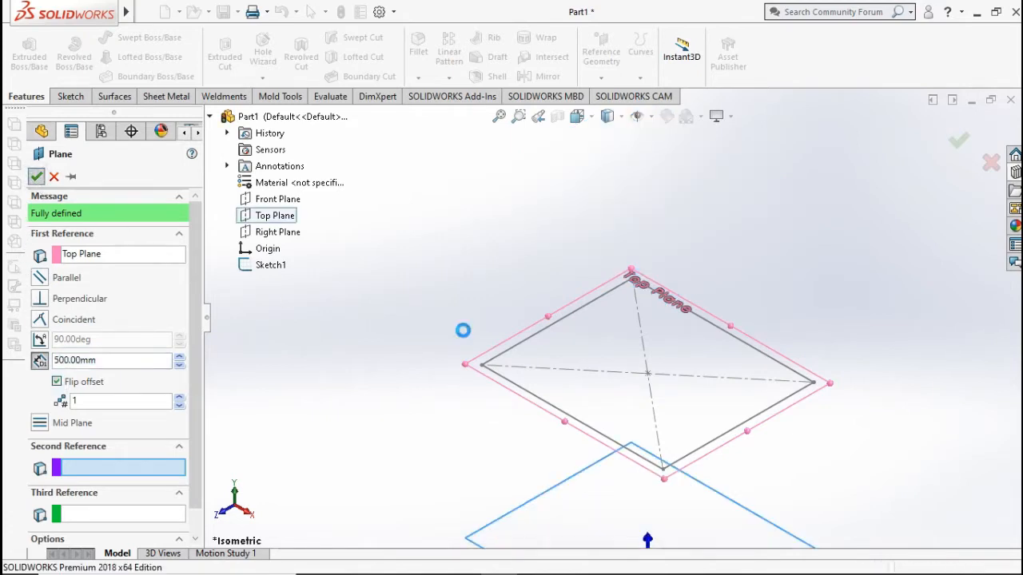
# - Start a sketch on the new lower plane and convert the entities of Sketch1 onto it
pyautogui.scroll(2, 606, 455)
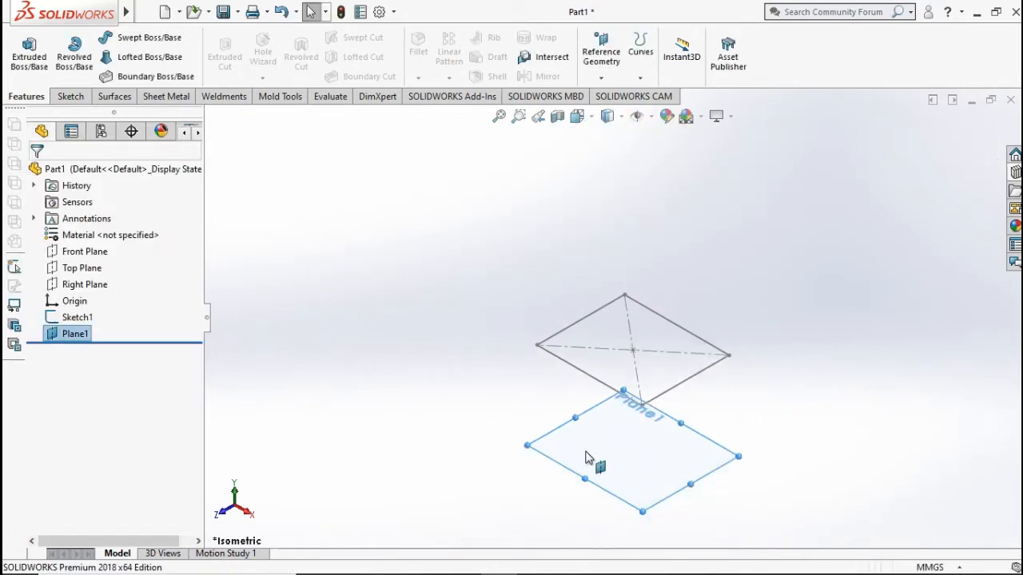
pyautogui.rightClick(588, 455)
pyautogui.click(623, 326)
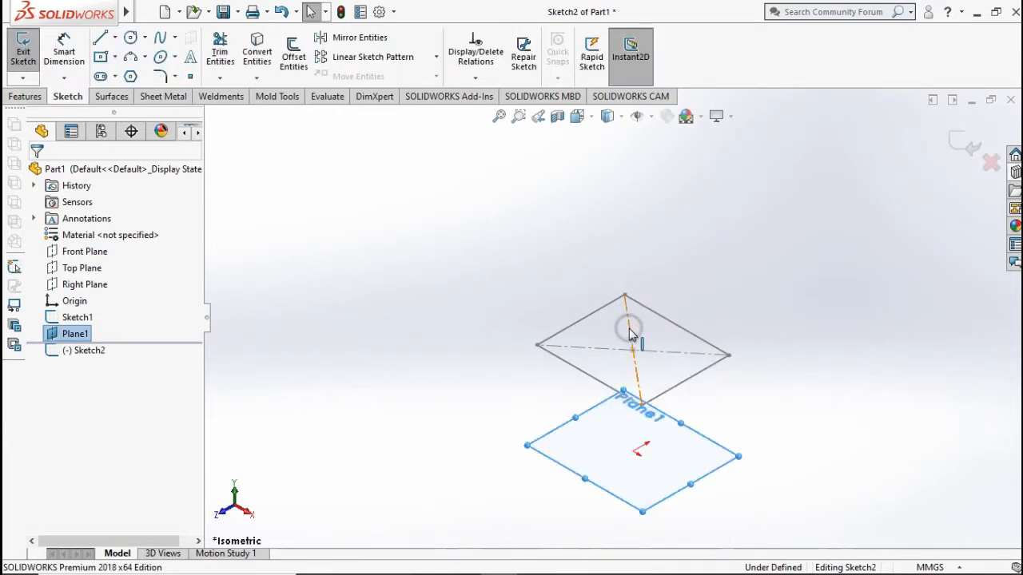
pyautogui.click(78, 318)
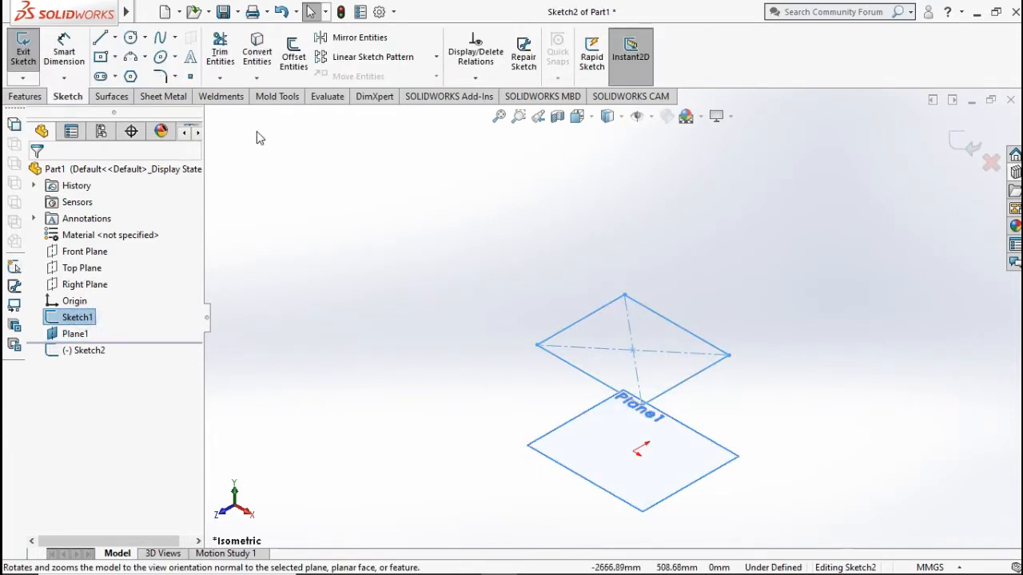
pyautogui.click(257, 60)
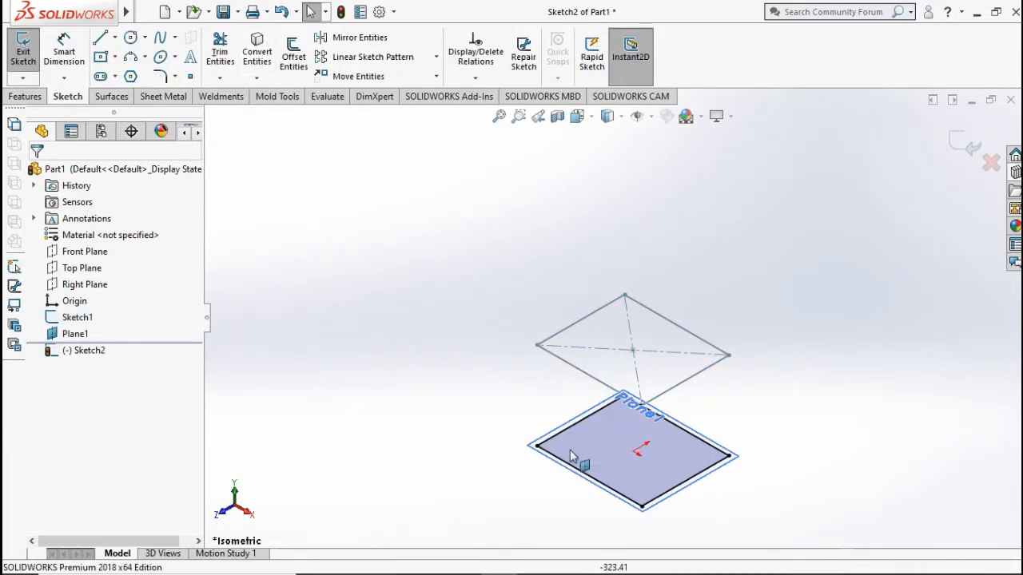
# - Turn the four converted rectangle lines into construction geometry and close the sketch
pyautogui.click(610, 466)
pyautogui.scroll(-1, 33, 449)
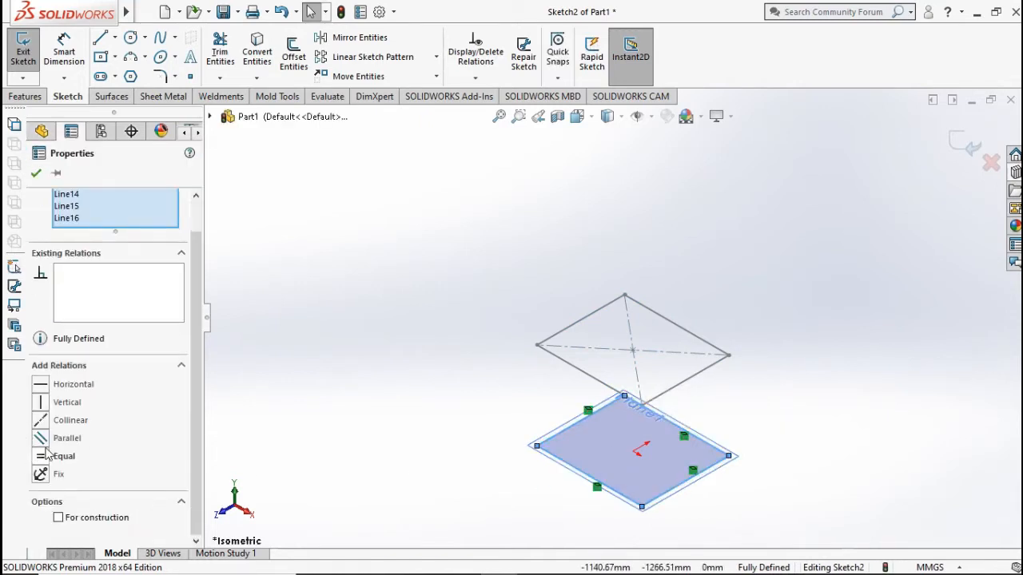
pyautogui.click(59, 518)
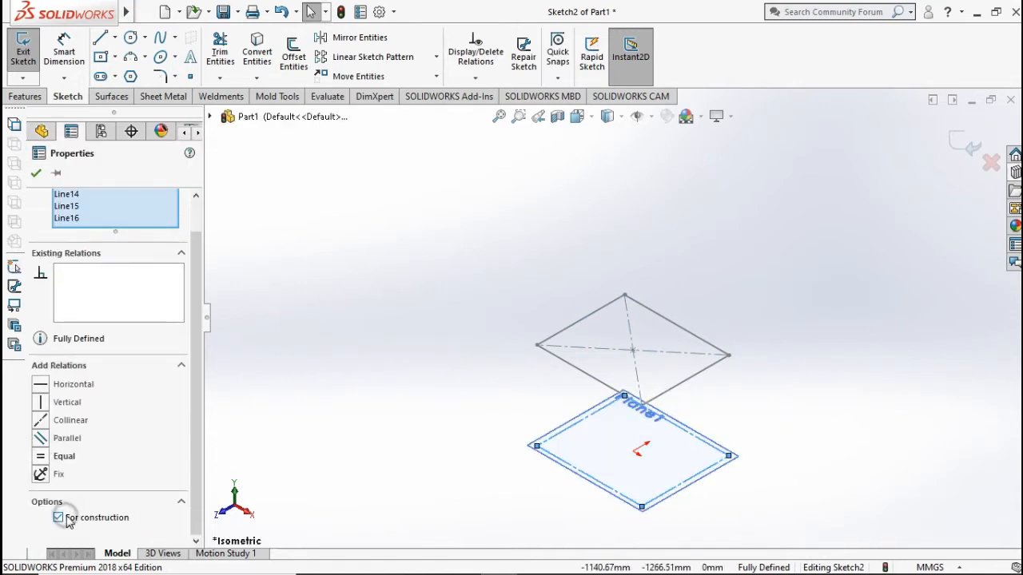
pyautogui.click(36, 173)
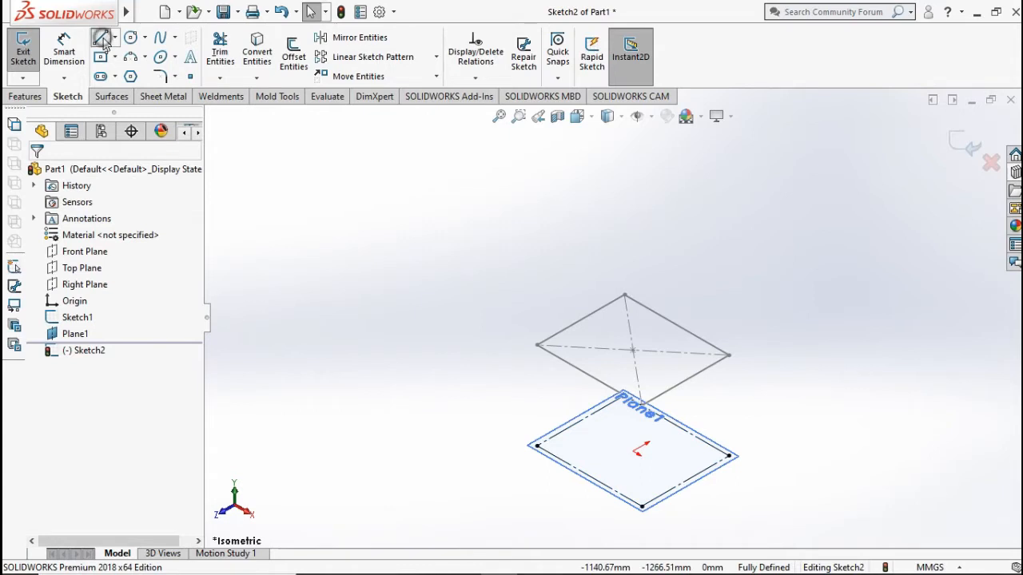
pyautogui.click(101, 39)
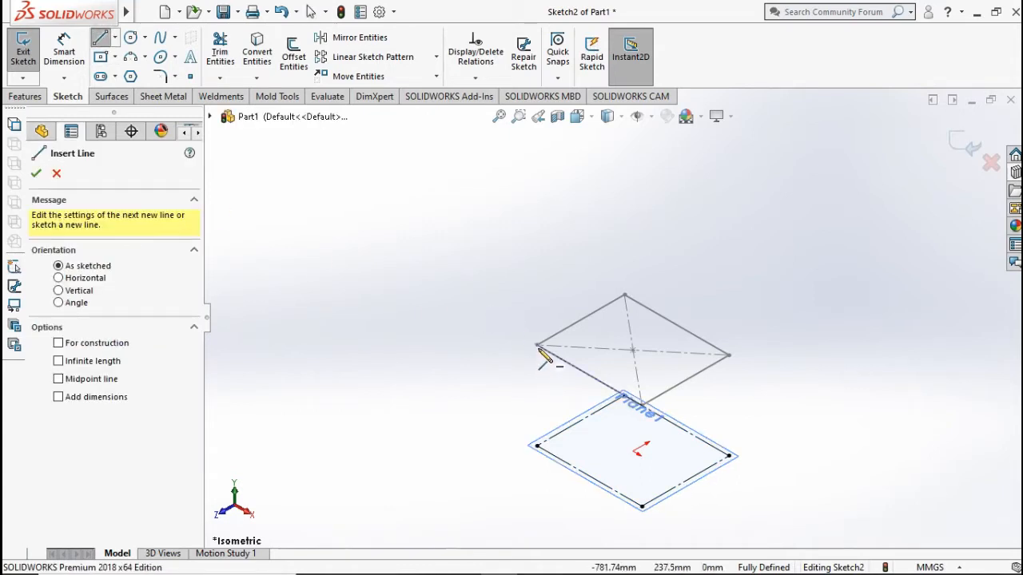
pyautogui.click(56, 175)
pyautogui.click(956, 154)
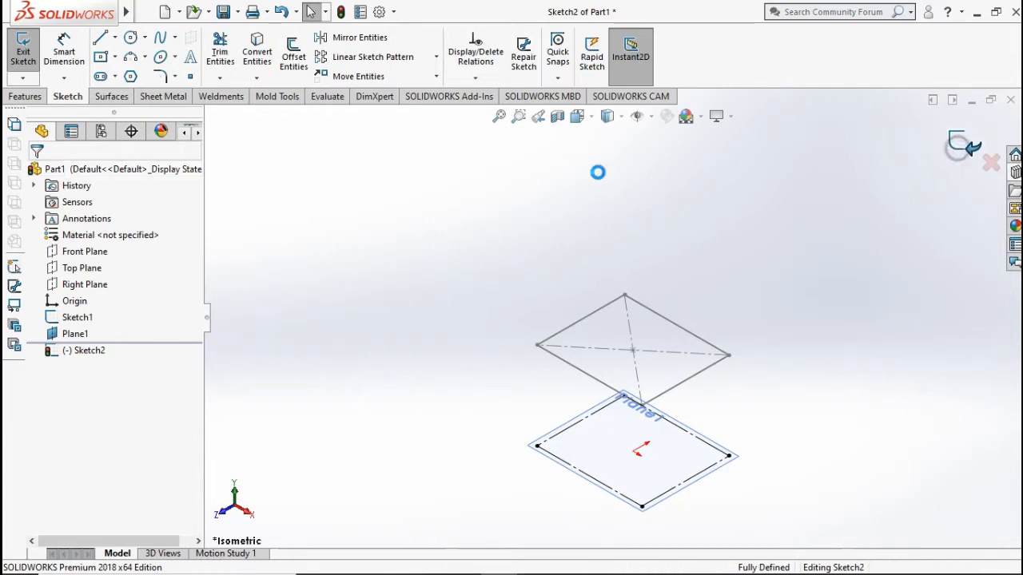
# - Start a 3D sketch and draw a vertical leg line from the upper rectangle's left corner to the matching lower corner
pyautogui.click(71, 95)
pyautogui.click(22, 78)
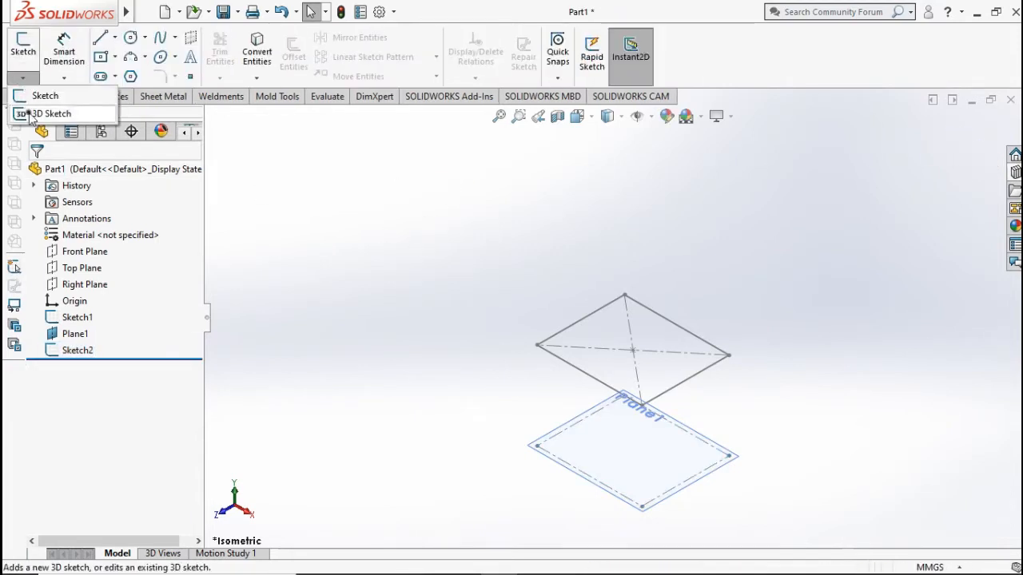
pyautogui.click(29, 111)
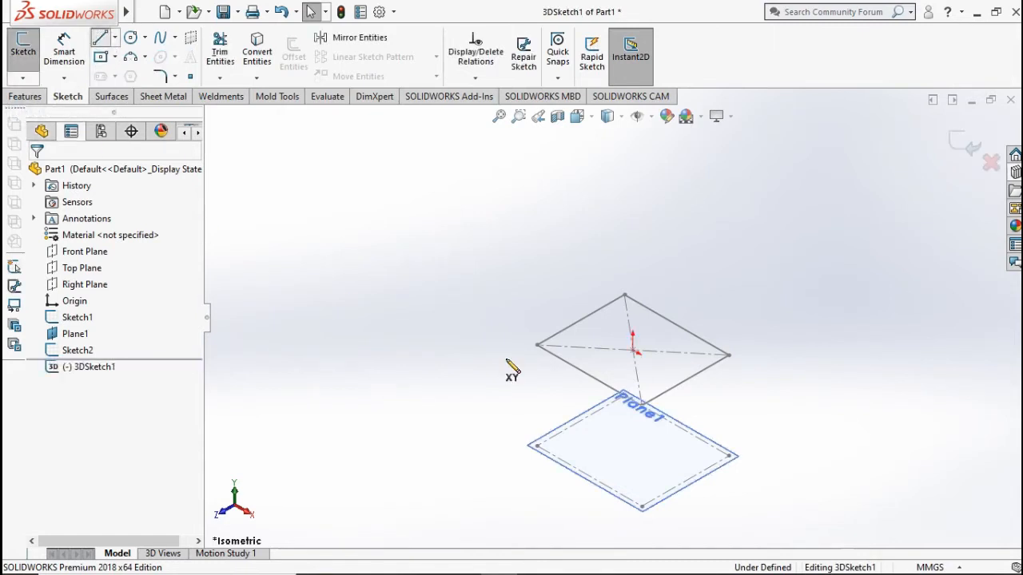
pyautogui.click(537, 345)
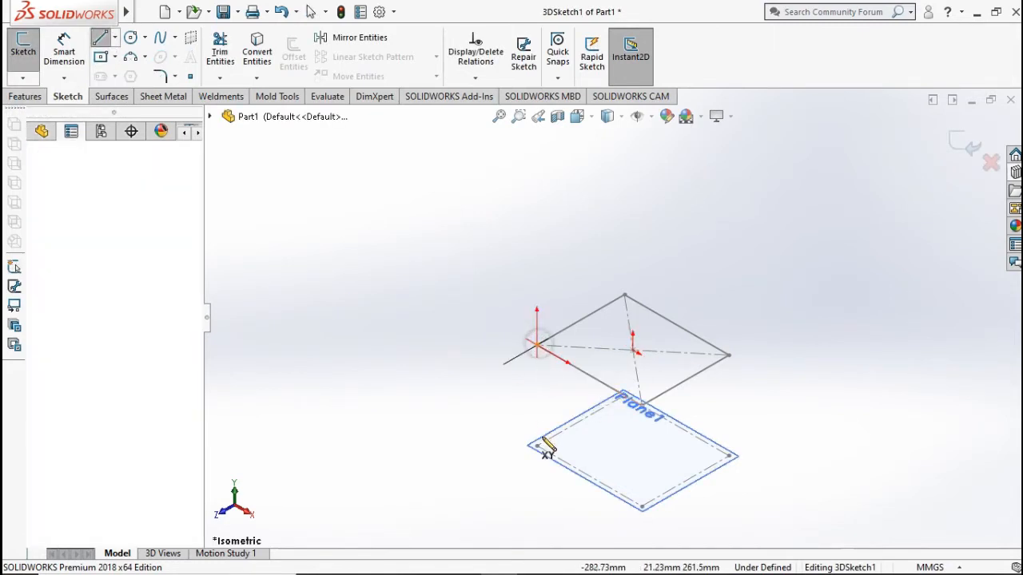
pyautogui.scroll(-2, 552, 487)
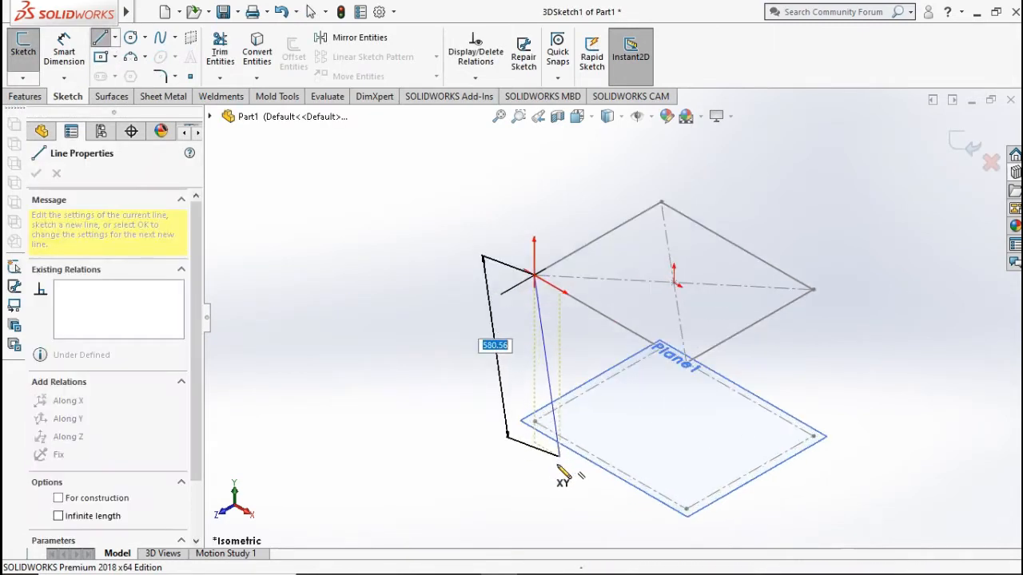
pyautogui.click(535, 421)
pyautogui.press('Escape')
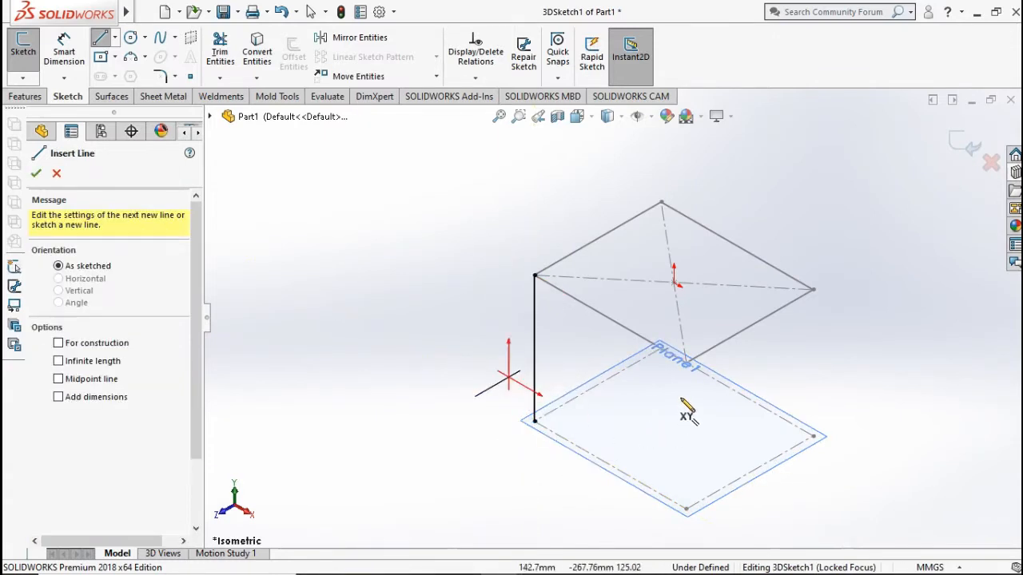
# - Draw two more vertical leg lines from the upper rectangle's front-right and rear-right corners to the matching lower corners
pyautogui.moveTo(684, 384); pyautogui.dragTo(667, 360, button='middle')
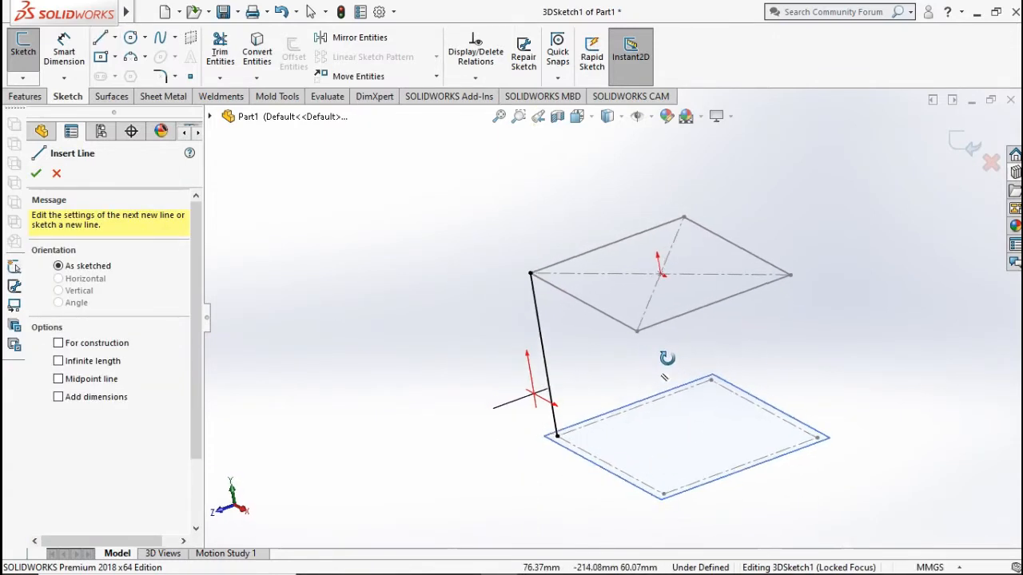
pyautogui.click(637, 331)
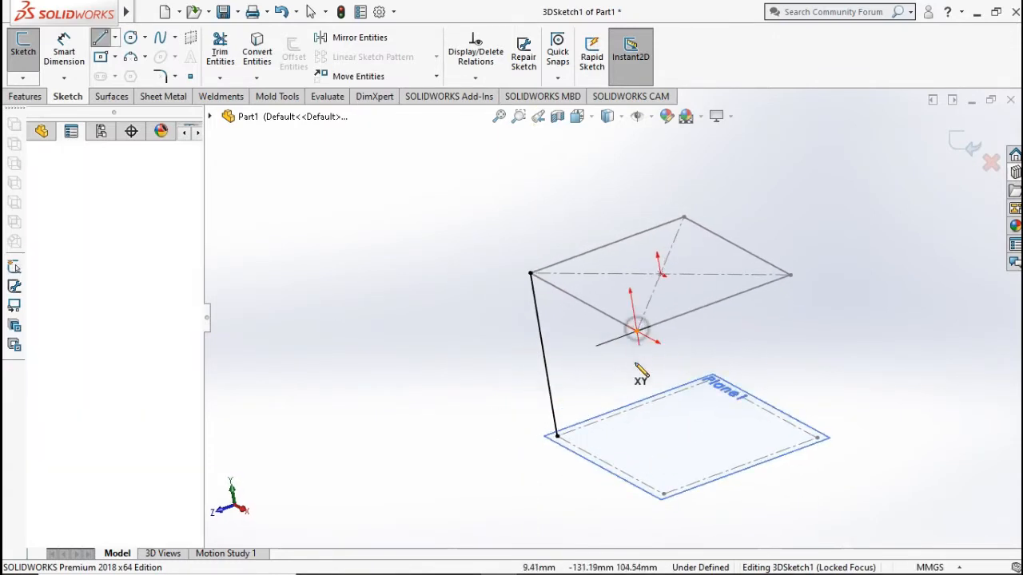
pyautogui.click(664, 493)
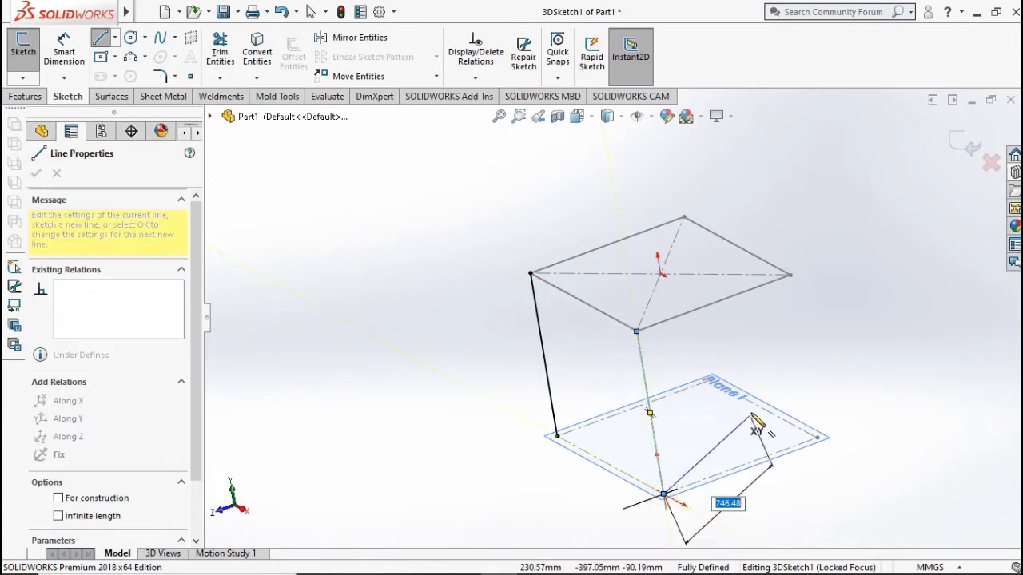
pyautogui.press('Escape')
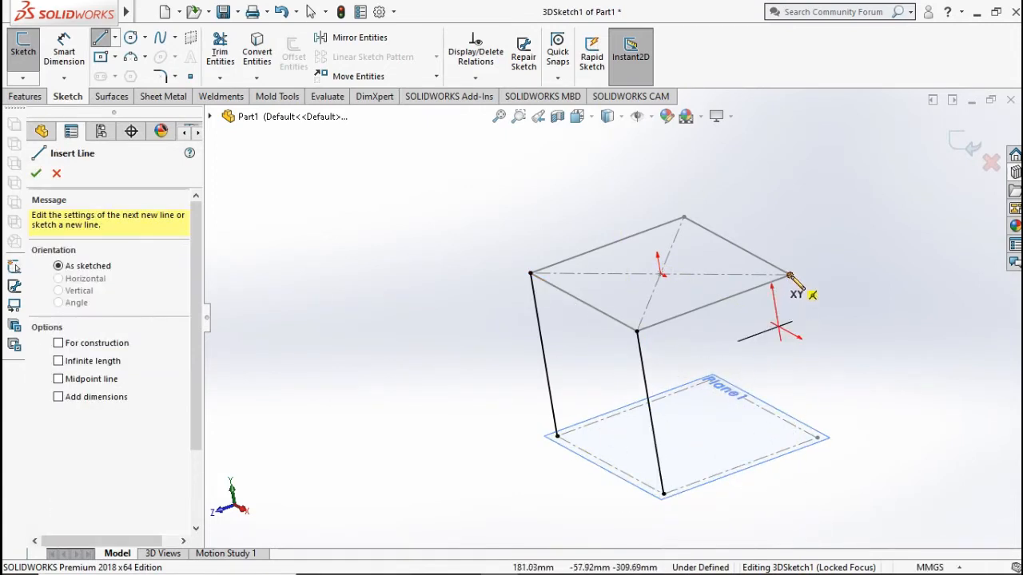
pyautogui.click(789, 275)
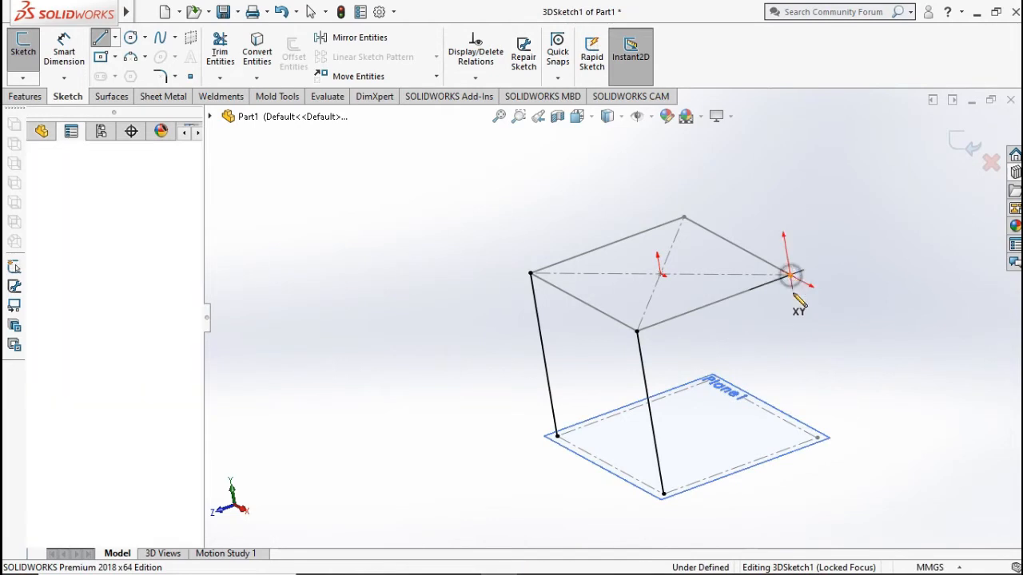
pyautogui.click(817, 439)
pyautogui.press('Escape')
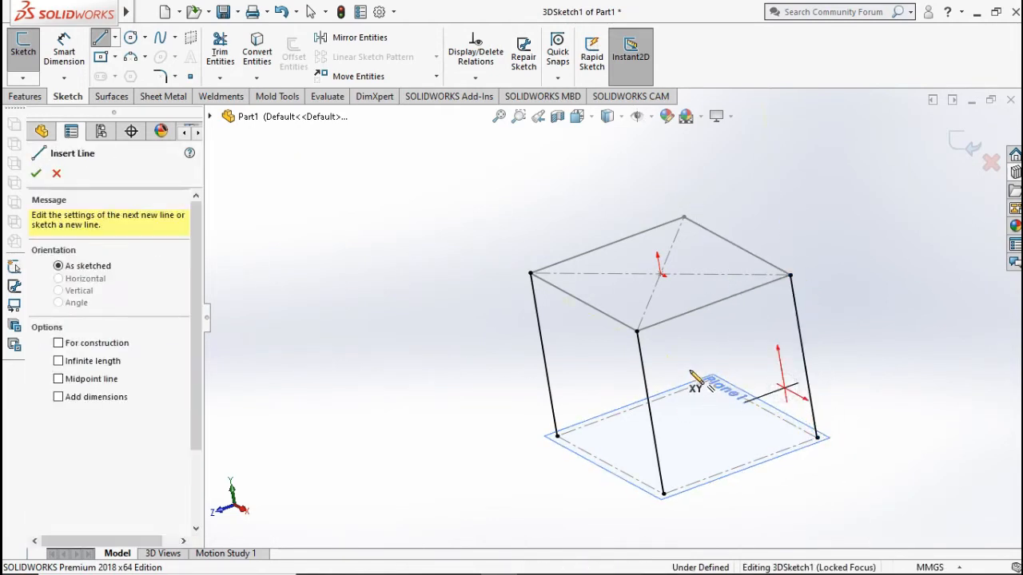
# - Draw the fourth vertical leg line, 500 mm long, from the upper rectangle's rear-left corner to the matching lower corner
pyautogui.moveTo(695, 380)
pyautogui.mouseDown(button='middle')
pyautogui.moveTo(632, 434)
pyautogui.moveTo(699, 379)
pyautogui.mouseUp(button='middle')
pyautogui.scroll(3, 808, 257)
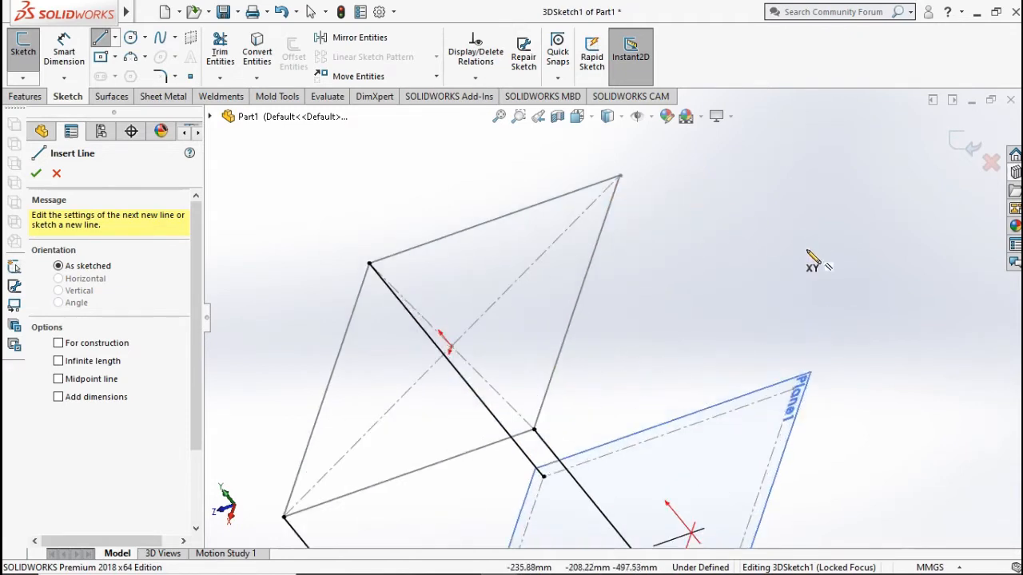
pyautogui.click(621, 176)
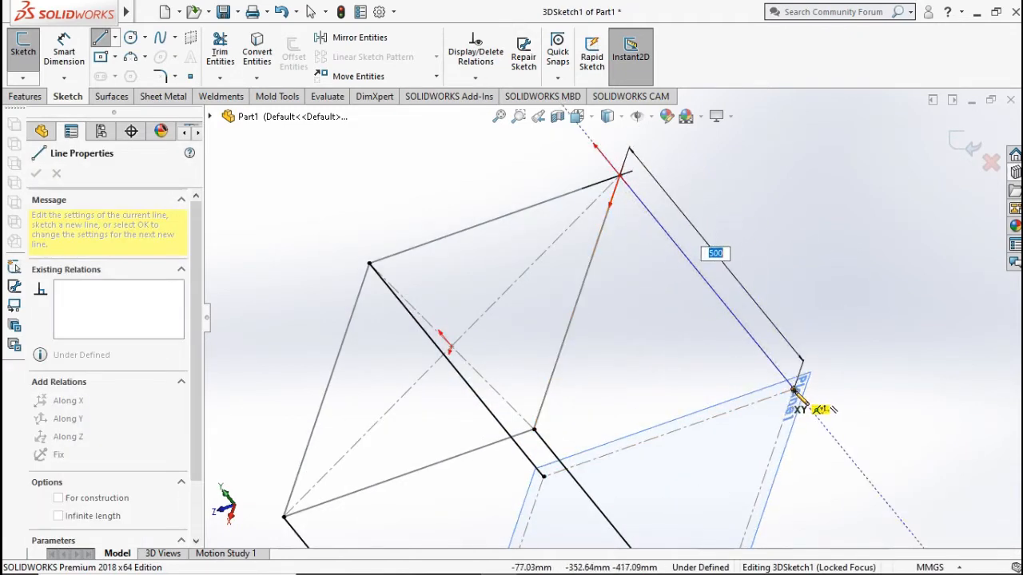
pyautogui.doubleClick(791, 392)
# - Draw two diagonal brace lines on the front side, from the midpoints of both front legs up to the front top edge
pyautogui.moveTo(711, 359); pyautogui.dragTo(592, 396, button='middle')
pyautogui.scroll(2, 593, 396)
pyautogui.scroll(1, 558, 432)
pyautogui.scroll(-1, 492, 397)
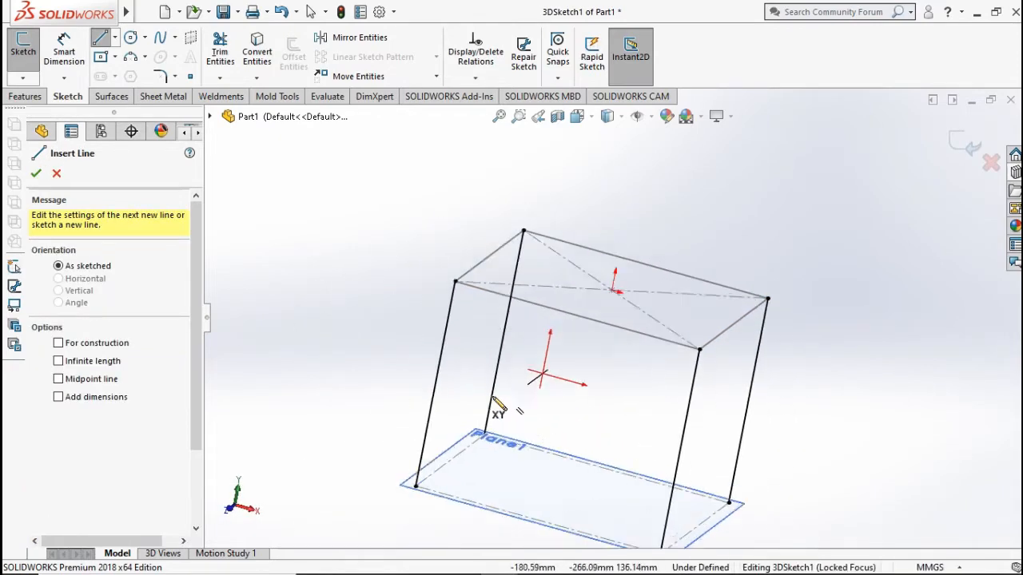
pyautogui.scroll(-1, 484, 400)
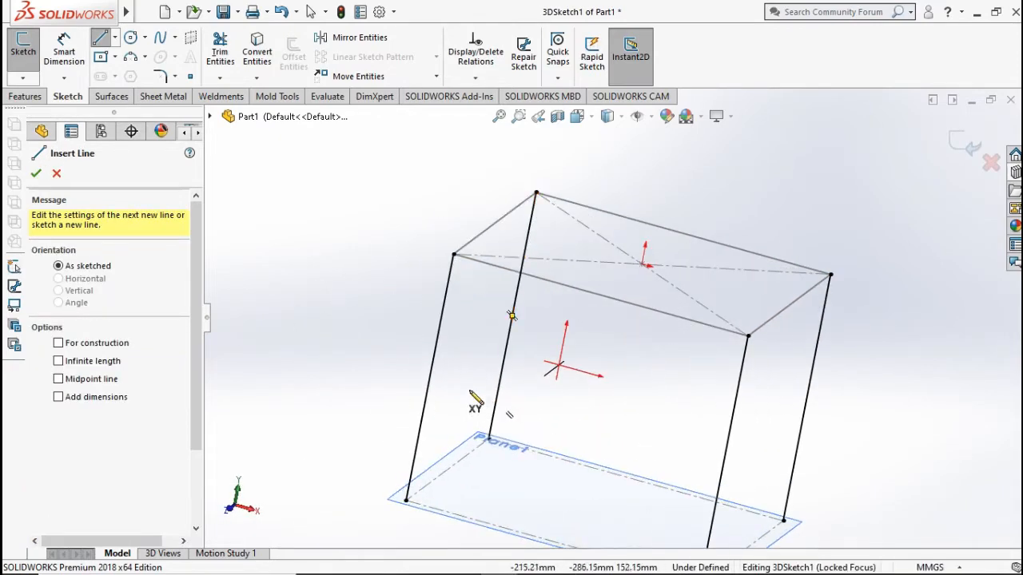
pyautogui.click(429, 379)
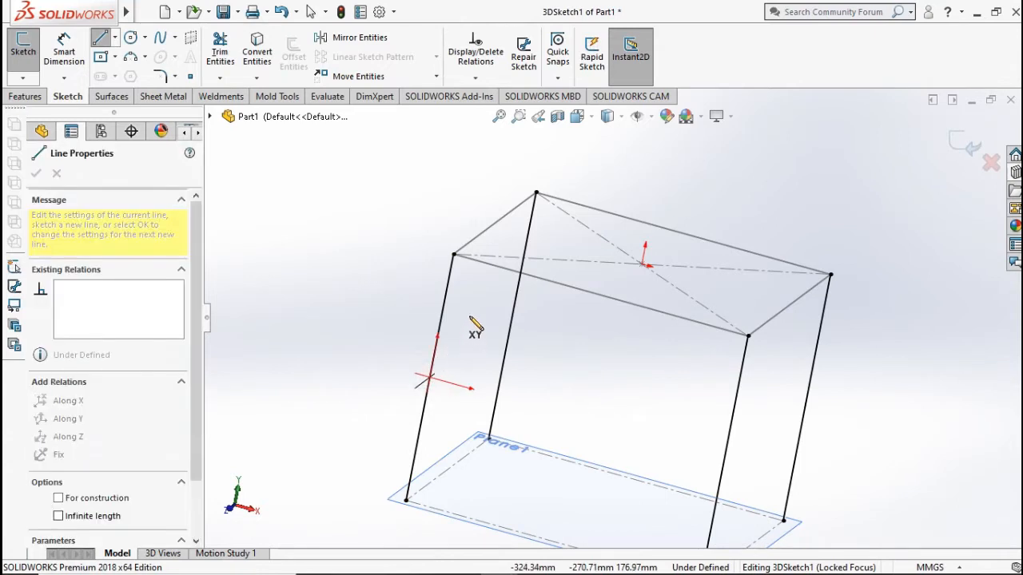
pyautogui.click(515, 273)
pyautogui.press('Escape')
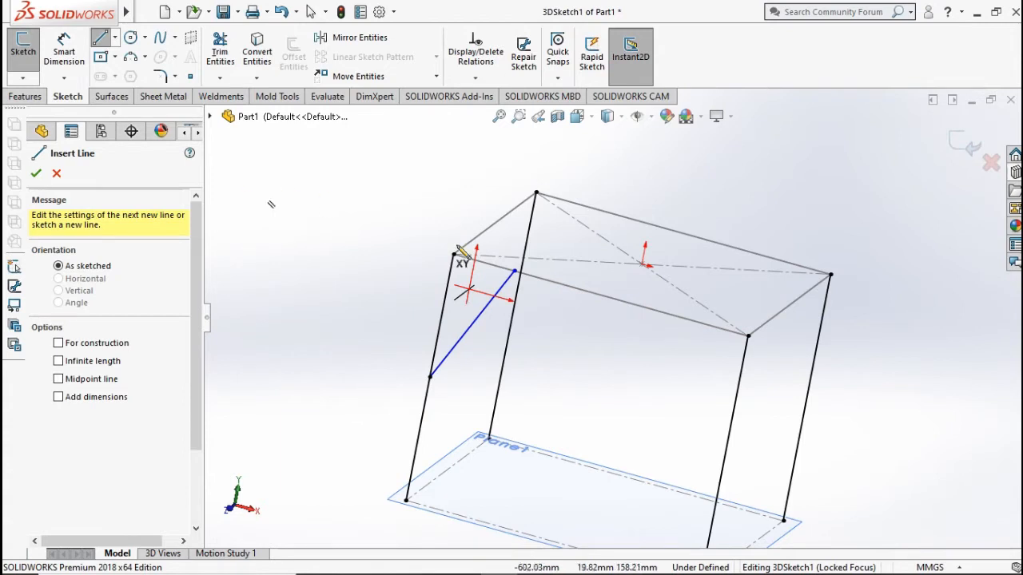
pyautogui.click(723, 460)
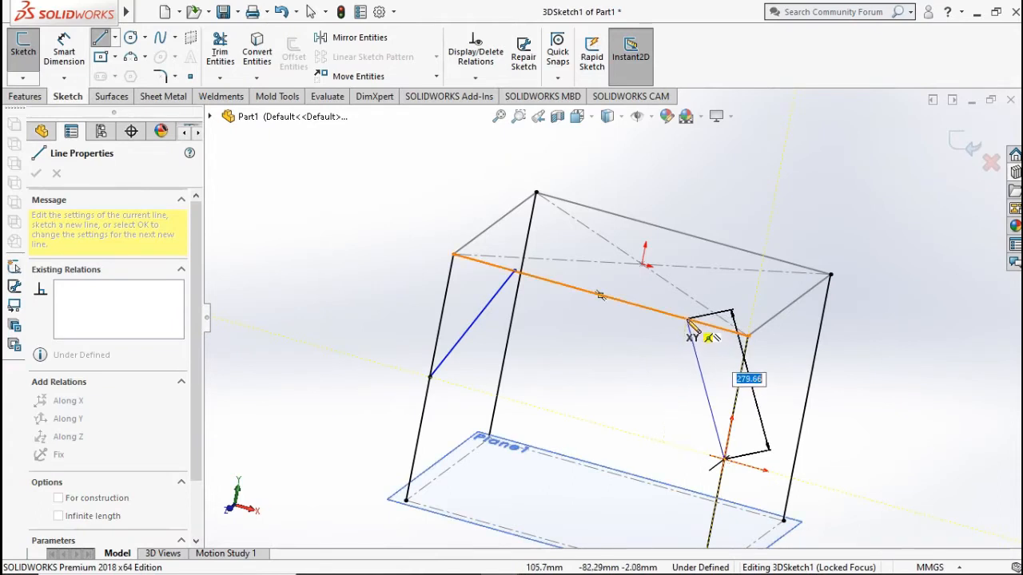
pyautogui.click(684, 319)
pyautogui.press('Escape')
# - Draw two diagonal brace lines on the right side, from the midpoints of its front and rear legs up to the right top edge
pyautogui.moveTo(678, 384); pyautogui.dragTo(631, 393, button='middle')
pyautogui.click(607, 421)
pyautogui.click(600, 289)
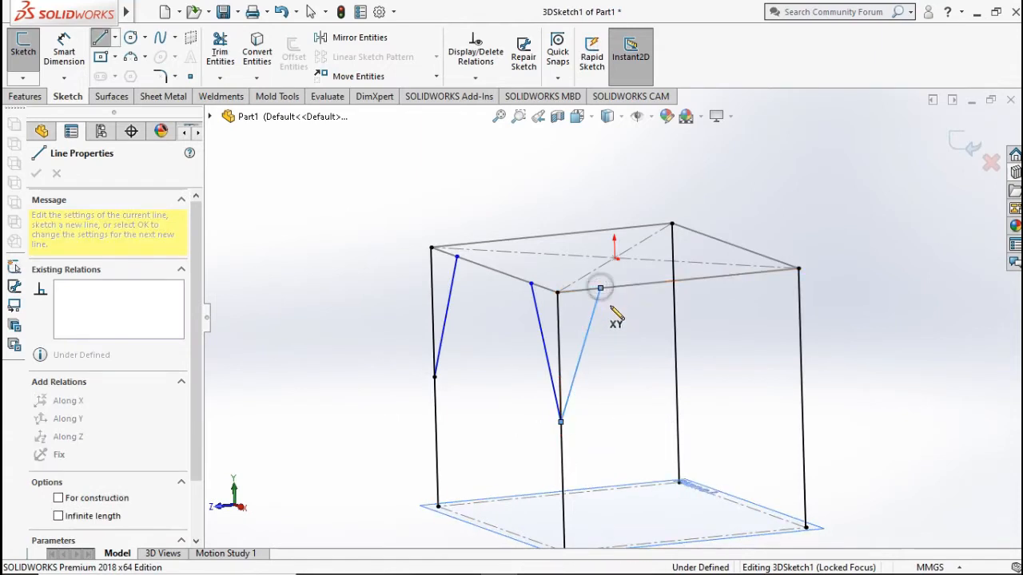
pyautogui.press('Escape')
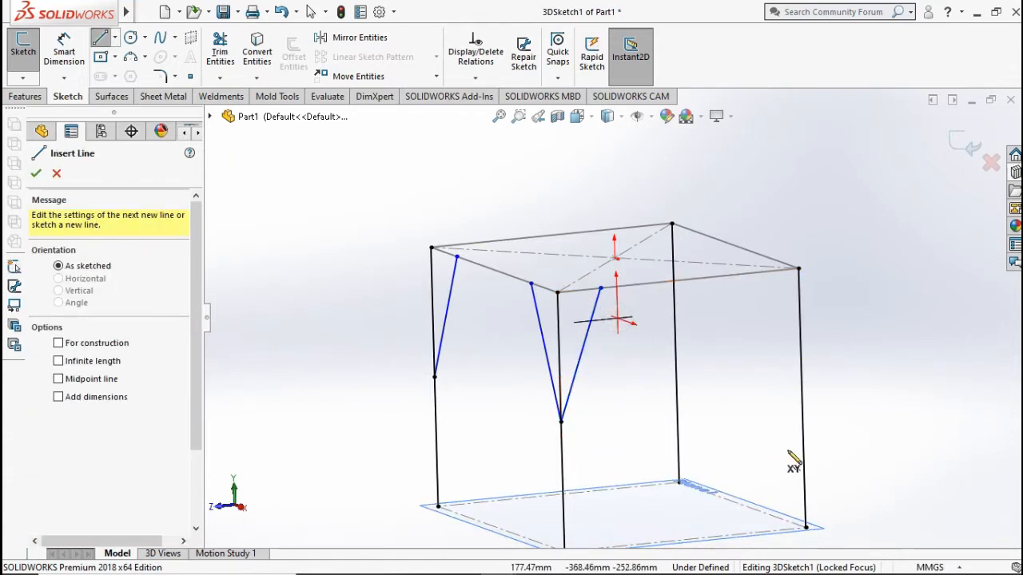
pyautogui.click(801, 398)
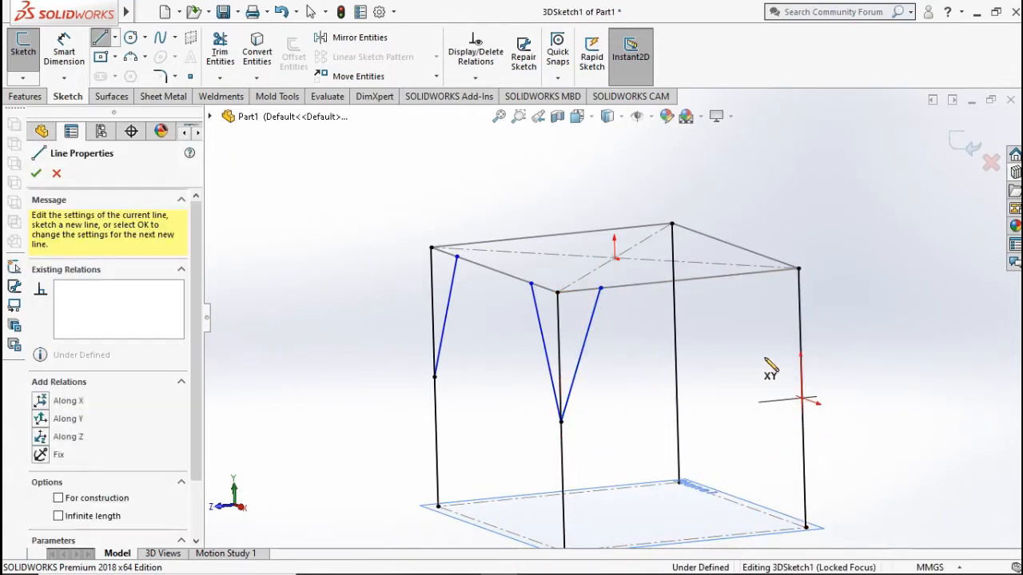
pyautogui.click(731, 277)
pyautogui.press('Escape')
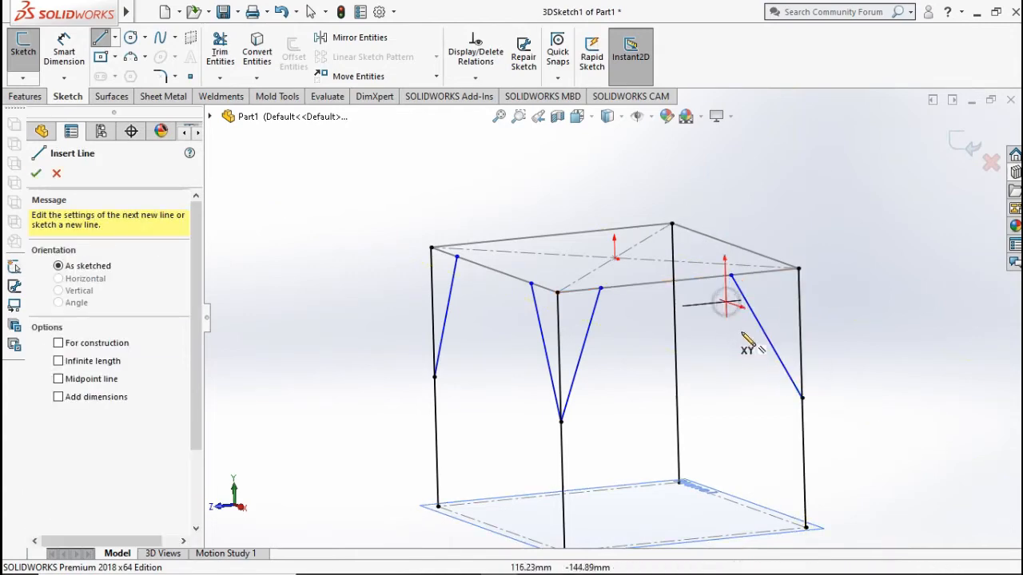
# - Draw two diagonal brace lines on the rear side, from the midpoints of both rear legs up to the rear top edge
pyautogui.moveTo(726, 296)
pyautogui.mouseDown(button='middle')
pyautogui.moveTo(714, 359)
pyautogui.moveTo(625, 386)
pyautogui.moveTo(533, 449)
pyautogui.moveTo(468, 422)
pyautogui.mouseUp(button='middle')
pyautogui.click(517, 451)
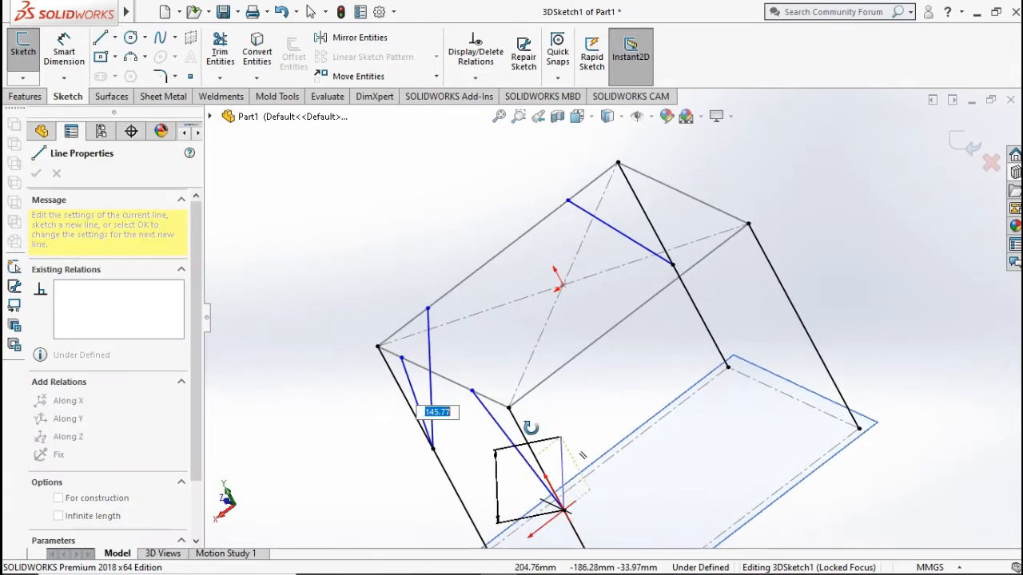
pyautogui.click(555, 371)
pyautogui.press('Escape')
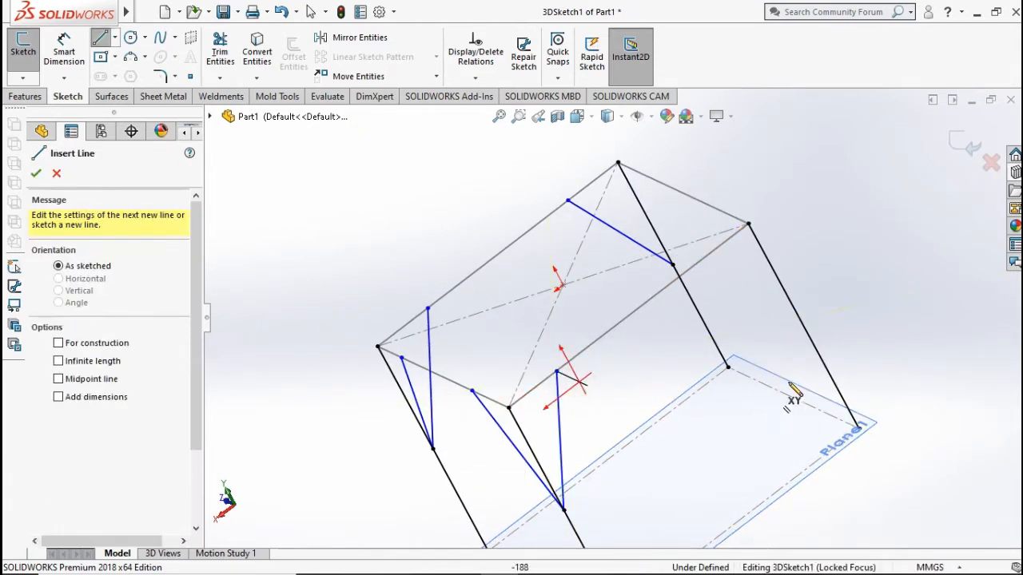
pyautogui.click(803, 326)
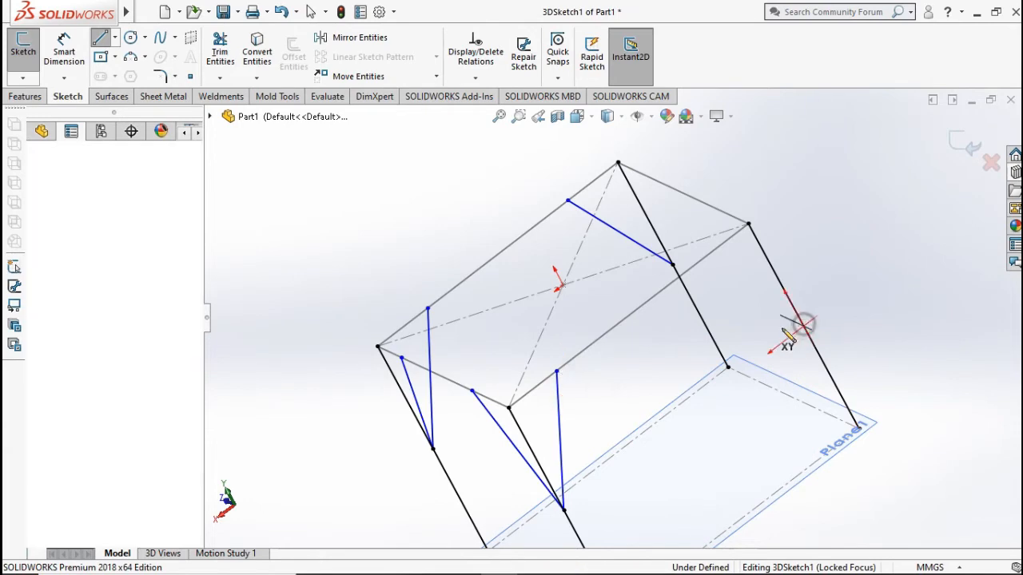
pyautogui.click(707, 255)
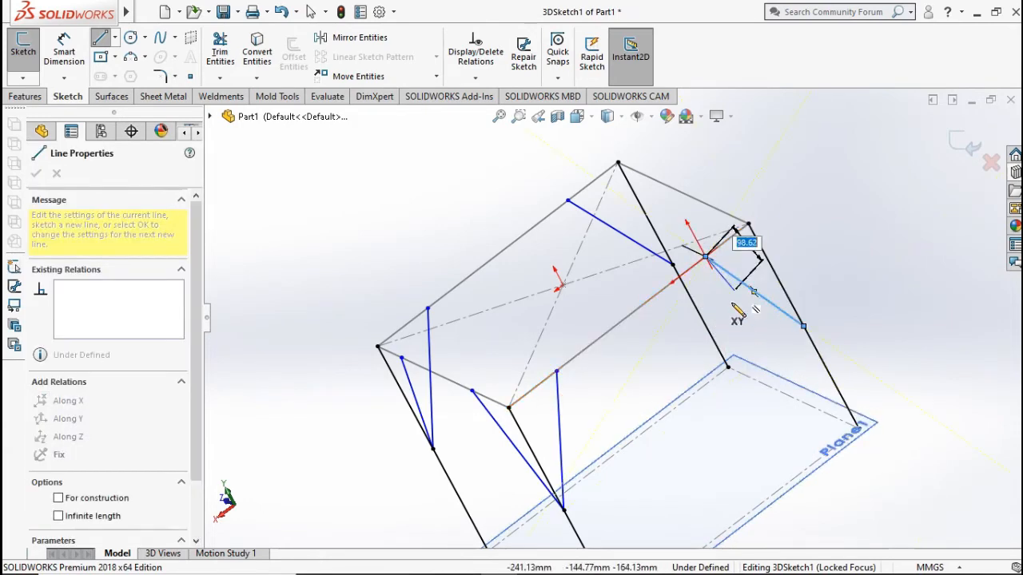
pyautogui.press('Escape')
# - Draw two diagonal brace lines on the left side from the leg midpoints to the left top edge, and restore the isometric view
pyautogui.moveTo(731, 303); pyautogui.dragTo(663, 450, button='middle')
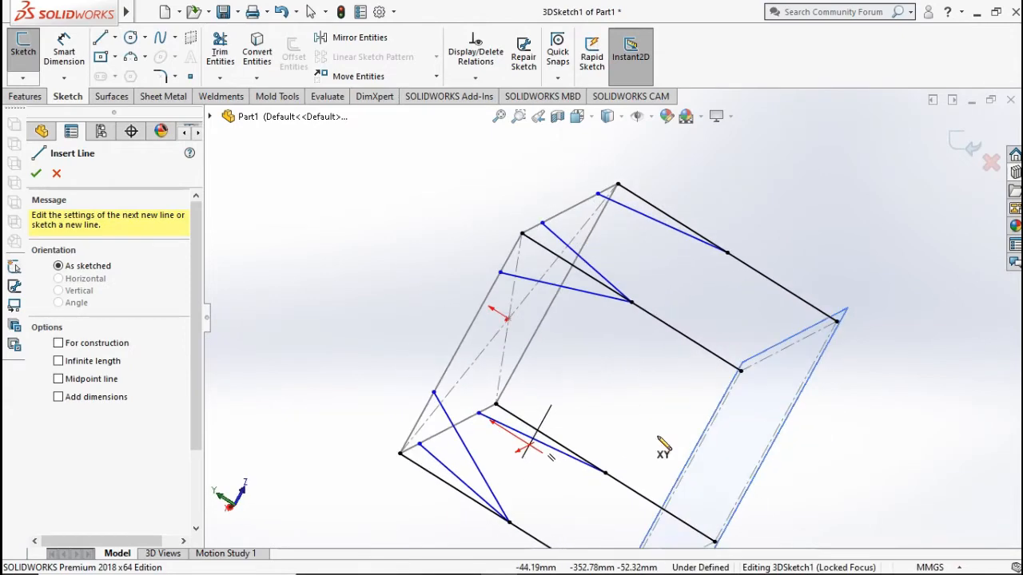
pyautogui.click(605, 478)
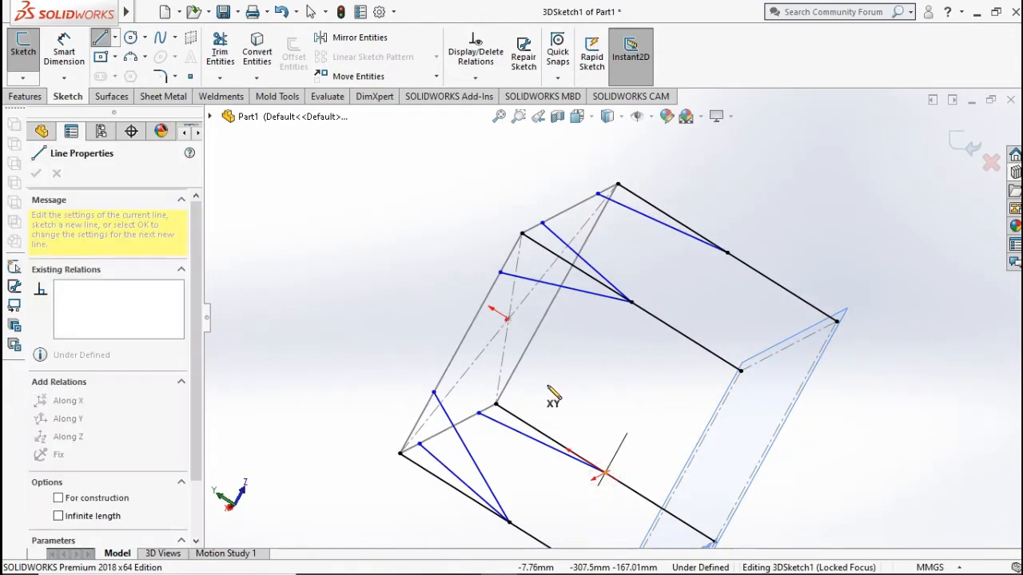
pyautogui.doubleClick(524, 353)
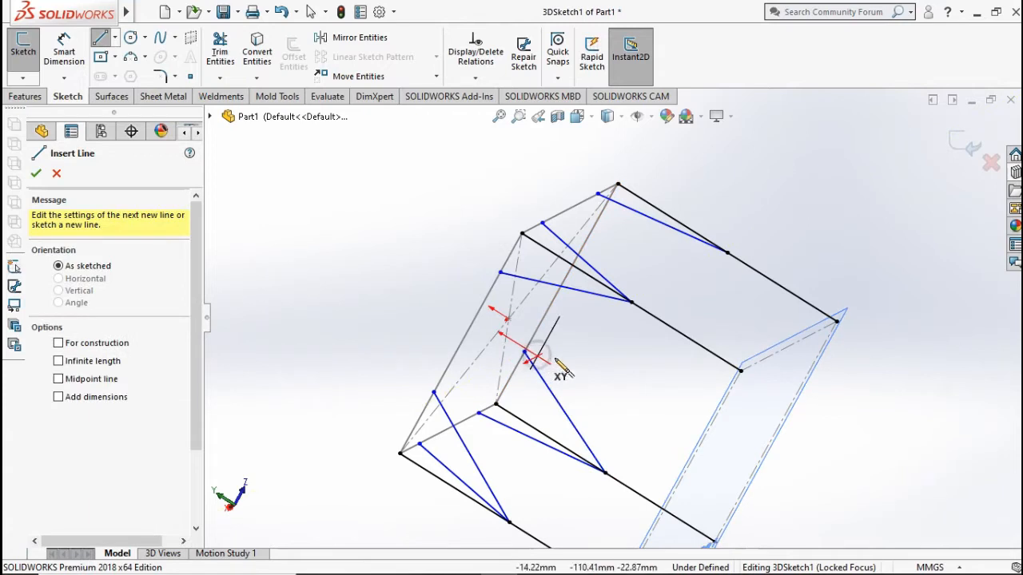
pyautogui.click(727, 253)
pyautogui.moveTo(621, 263); pyautogui.dragTo(647, 296, button='middle')
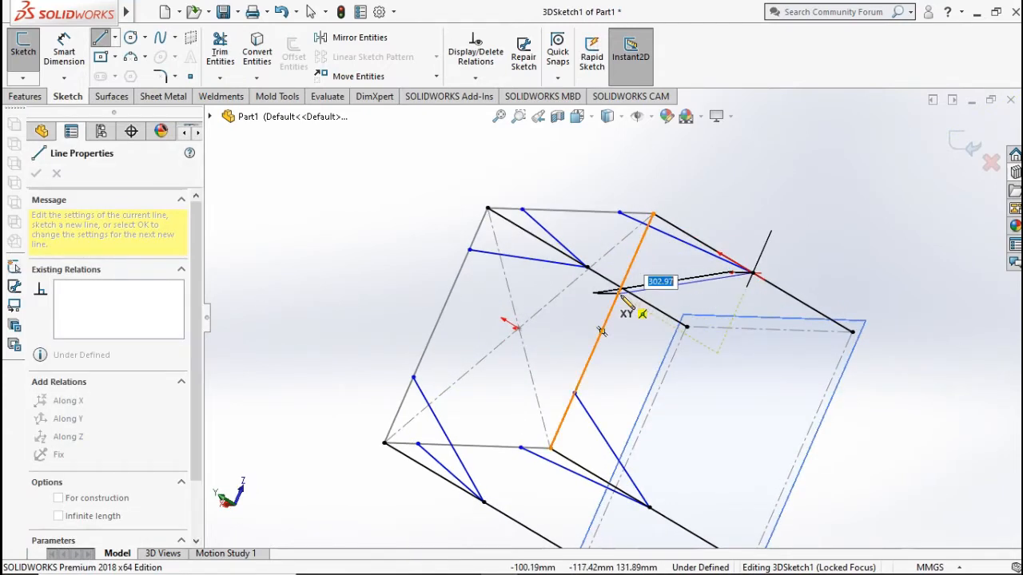
pyautogui.doubleClick(620, 294)
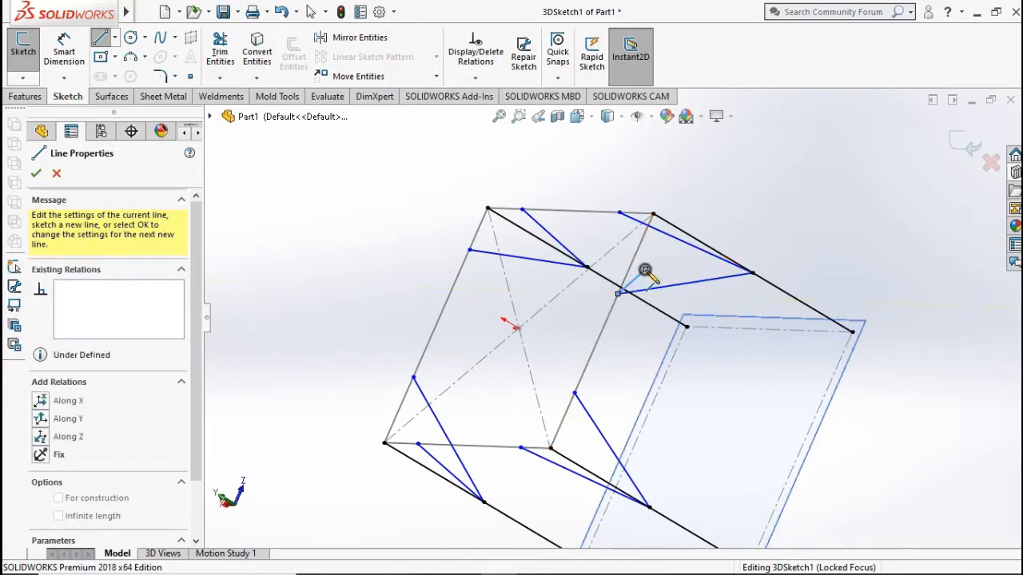
pyautogui.hotkey('ctrl', '7')
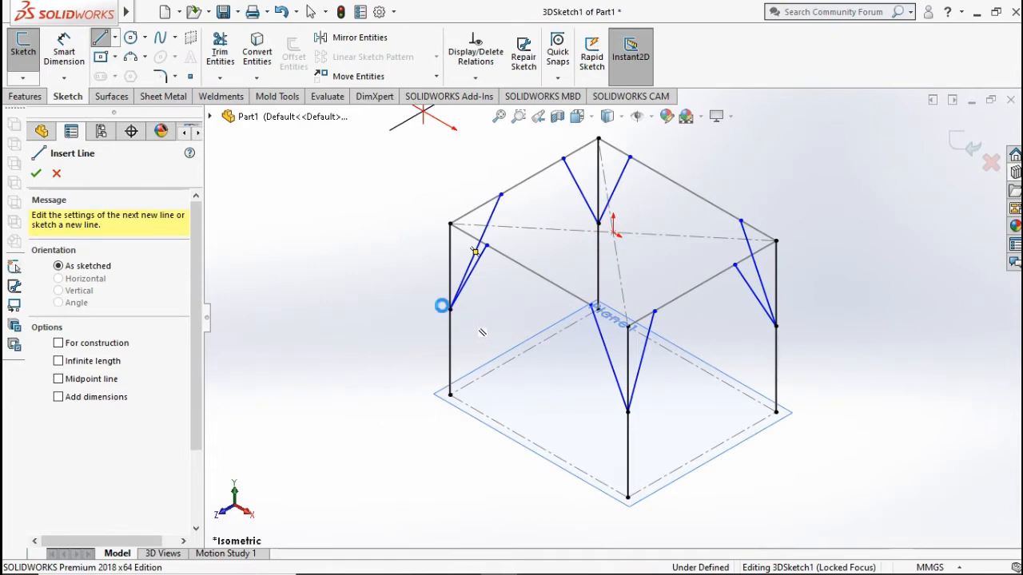
pyautogui.press('Escape')
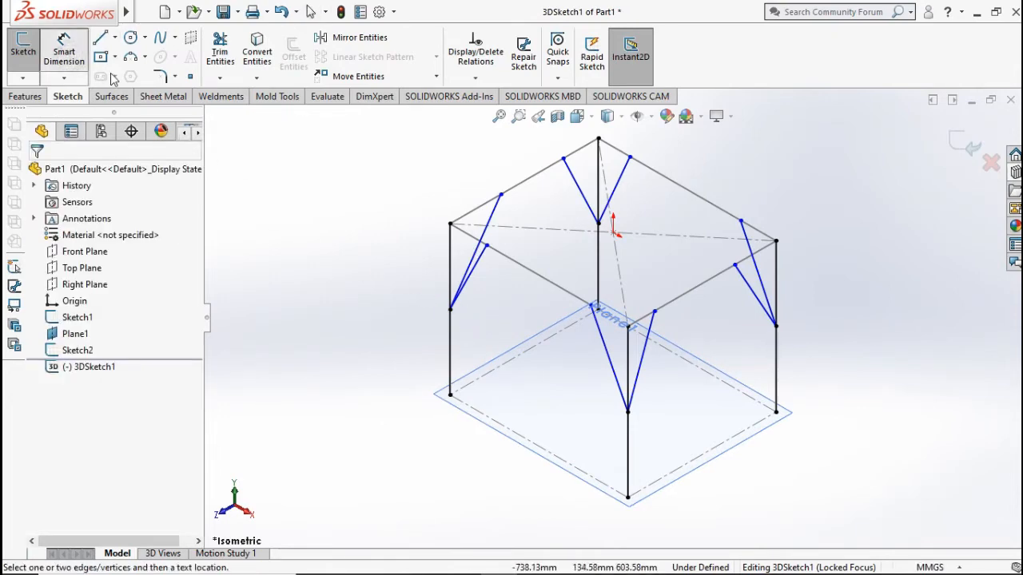
# - Dimension the brace endpoint on the front top edge 150 mm from the front-left corner
pyautogui.scroll(-6, 539, 315)
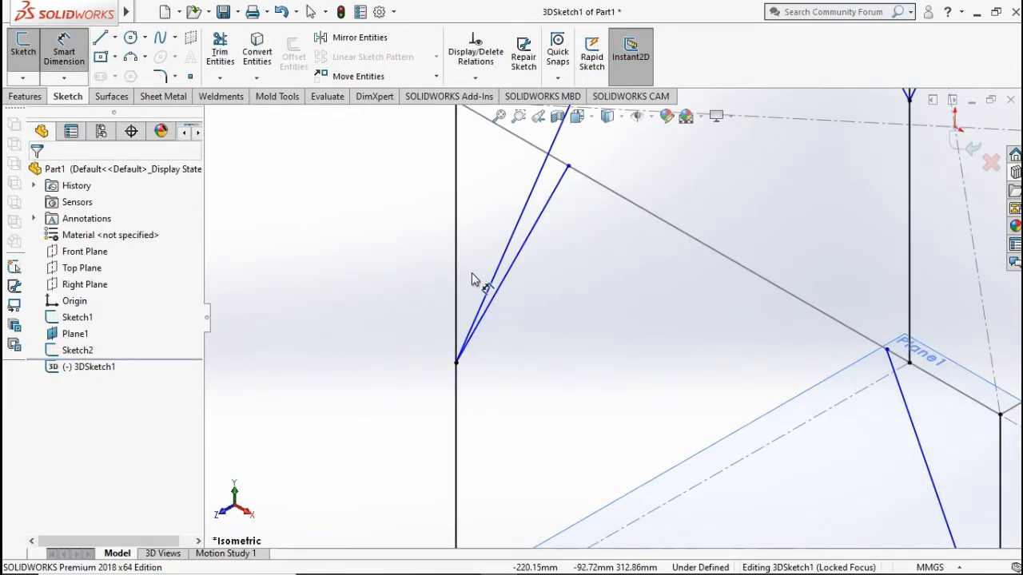
pyautogui.moveTo(471, 272)
pyautogui.mouseDown(button='middle')
pyautogui.moveTo(487, 263)
pyautogui.moveTo(503, 296)
pyautogui.mouseUp(button='middle')
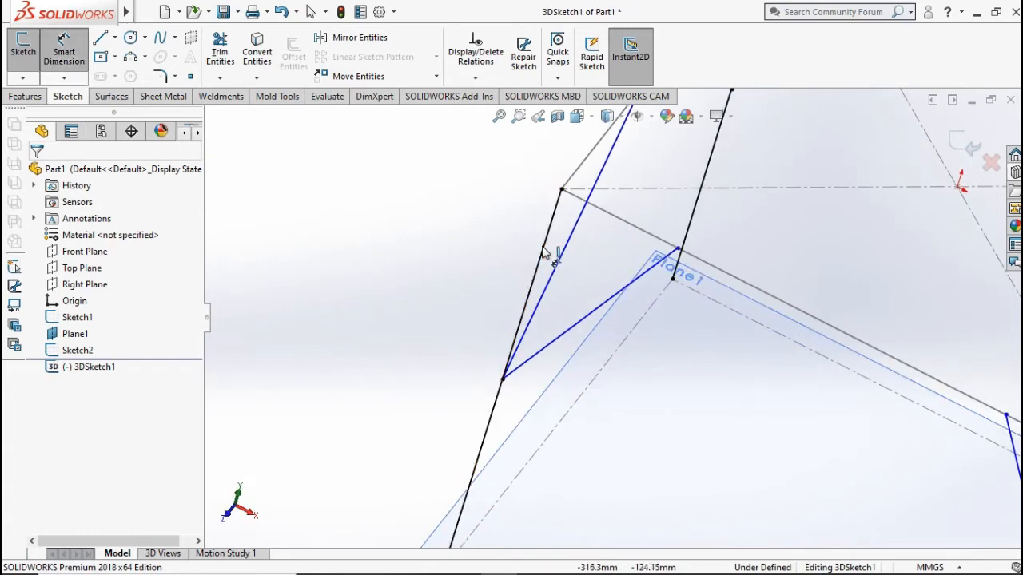
pyautogui.moveTo(542, 253)
pyautogui.mouseDown(button='middle')
pyautogui.moveTo(546, 235)
pyautogui.moveTo(506, 274)
pyautogui.moveTo(470, 239)
pyautogui.mouseUp(button='middle')
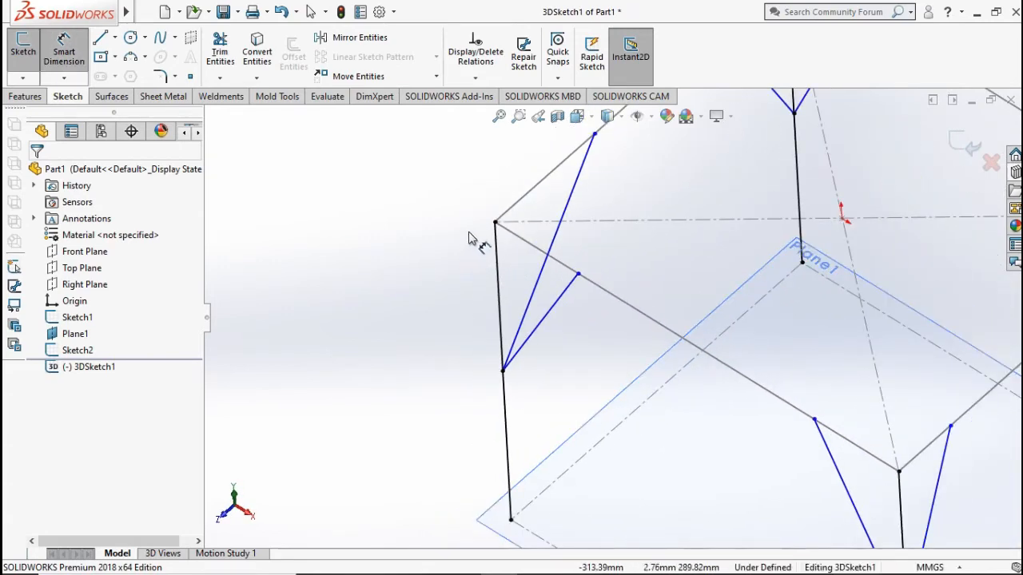
pyautogui.click(495, 224)
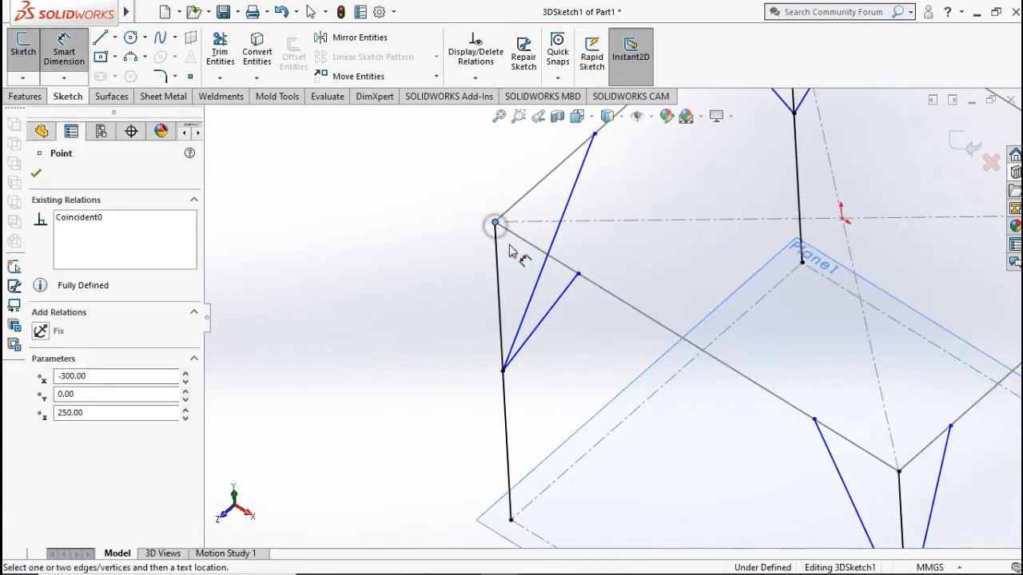
pyautogui.click(577, 274)
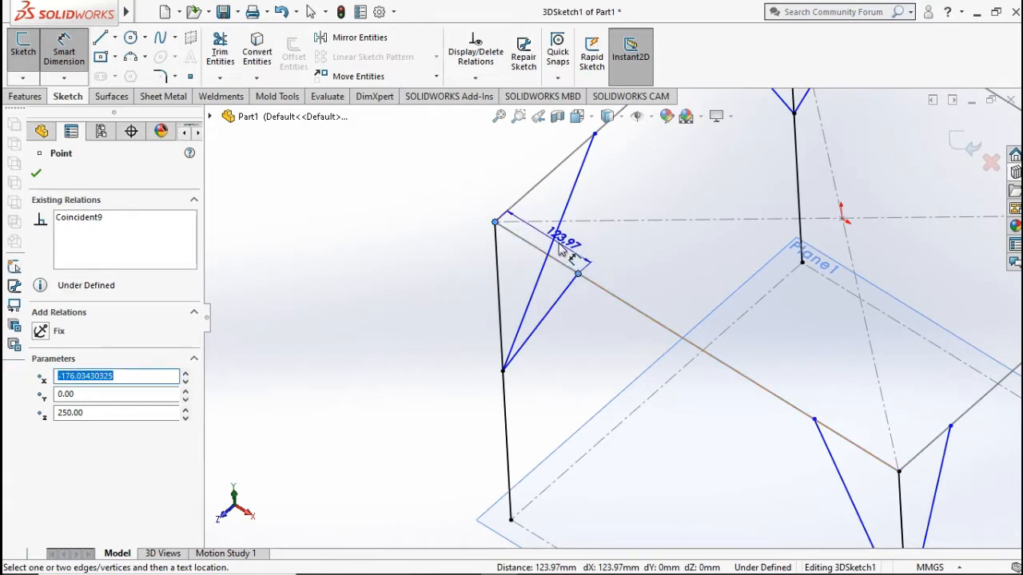
pyautogui.click(565, 254)
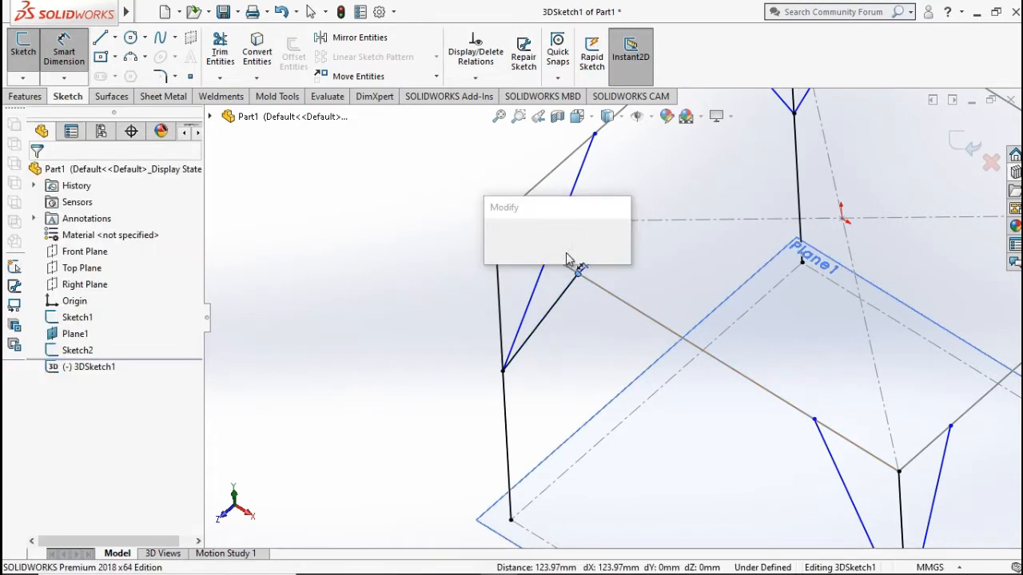
pyautogui.write('150')
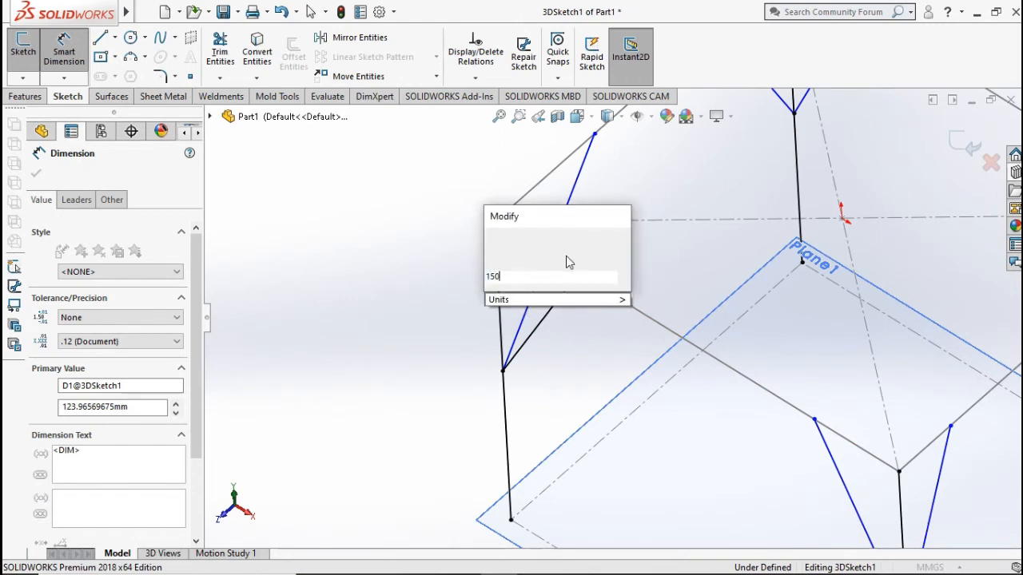
pyautogui.click(493, 241)
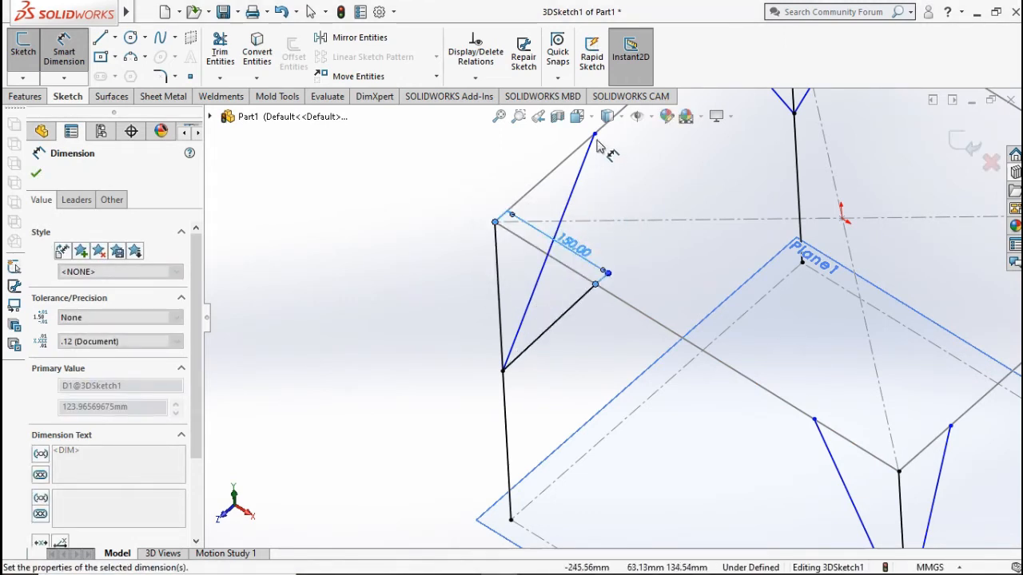
# - Dimension the brace endpoint on the left top edge 150 mm from the front-left corner
pyautogui.click(495, 222)
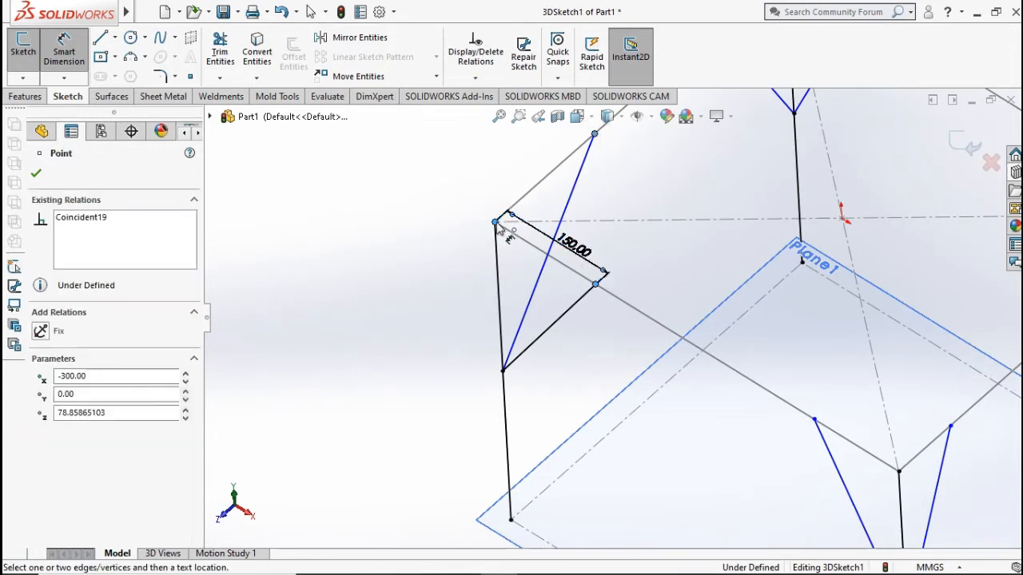
pyautogui.click(498, 225)
pyautogui.click(485, 190)
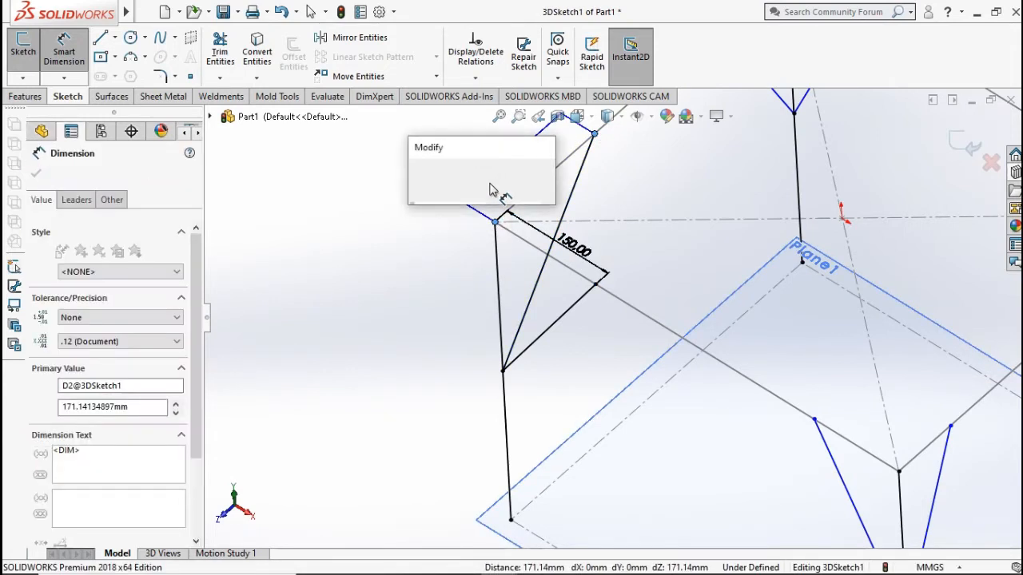
pyautogui.write('1')
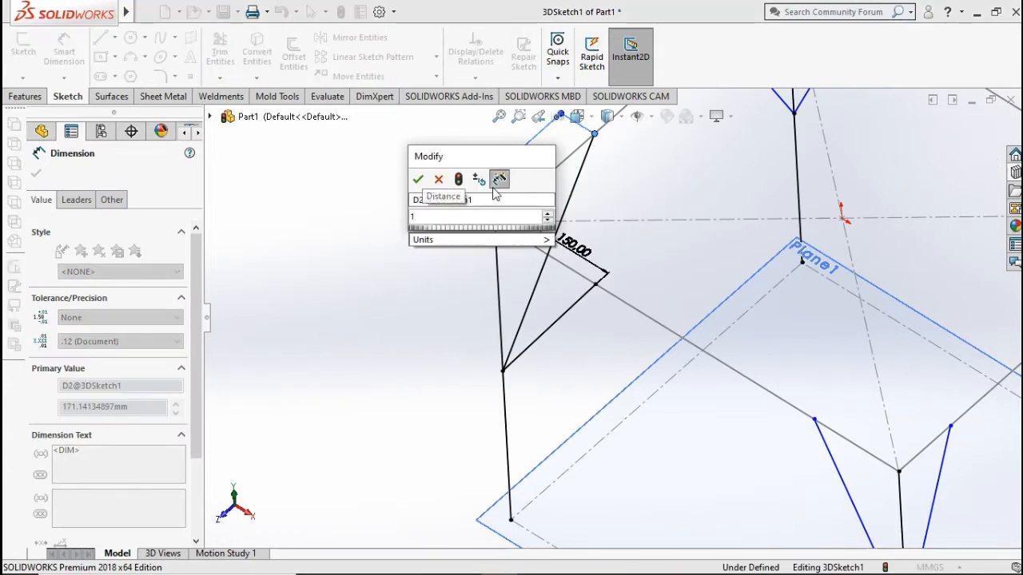
pyautogui.write('50')
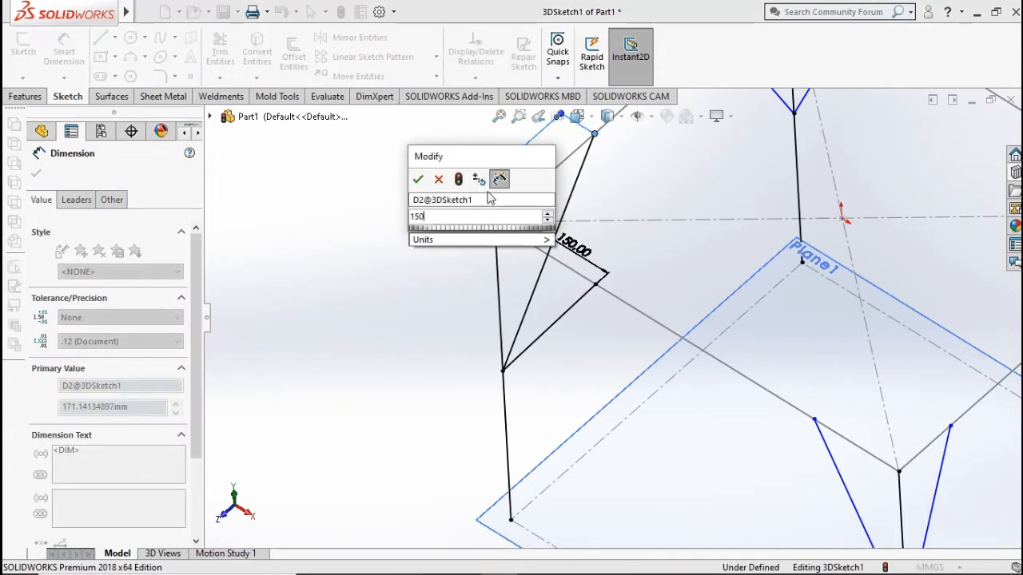
pyautogui.click(418, 180)
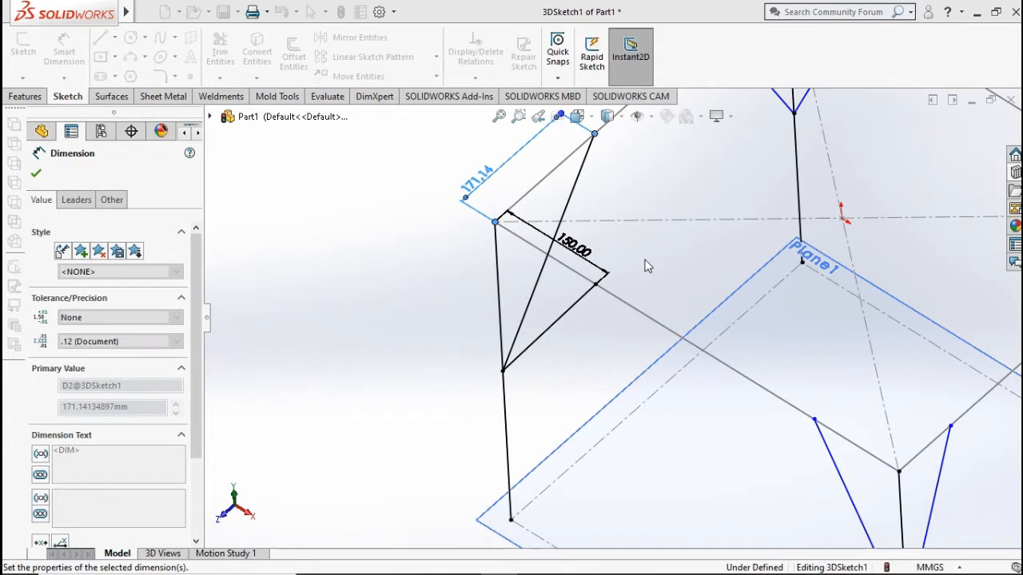
# - Dimension the brace endpoint on the front top edge 150 mm from the front-right corner
pyautogui.scroll(2, 654, 265)
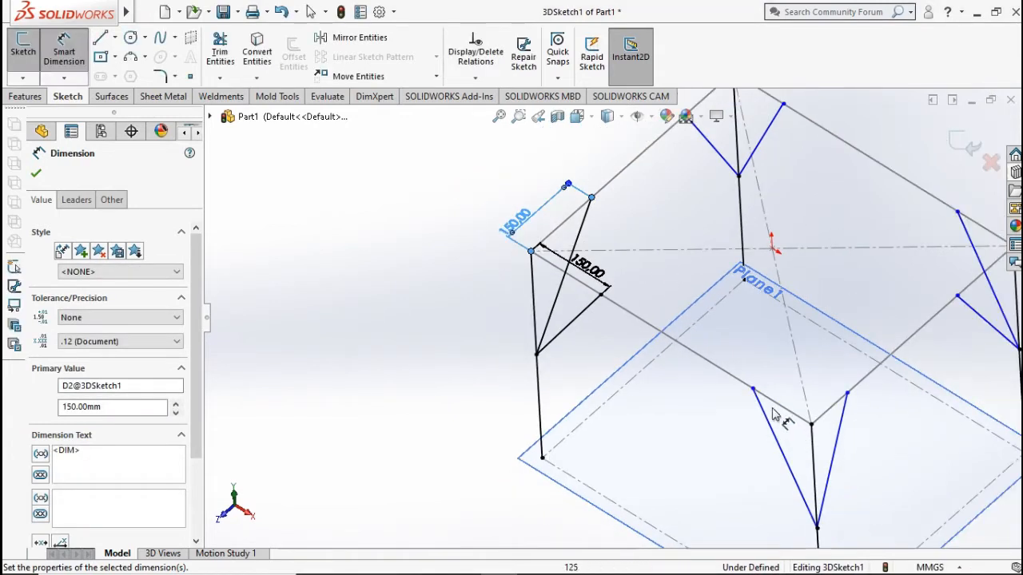
pyautogui.click(809, 424)
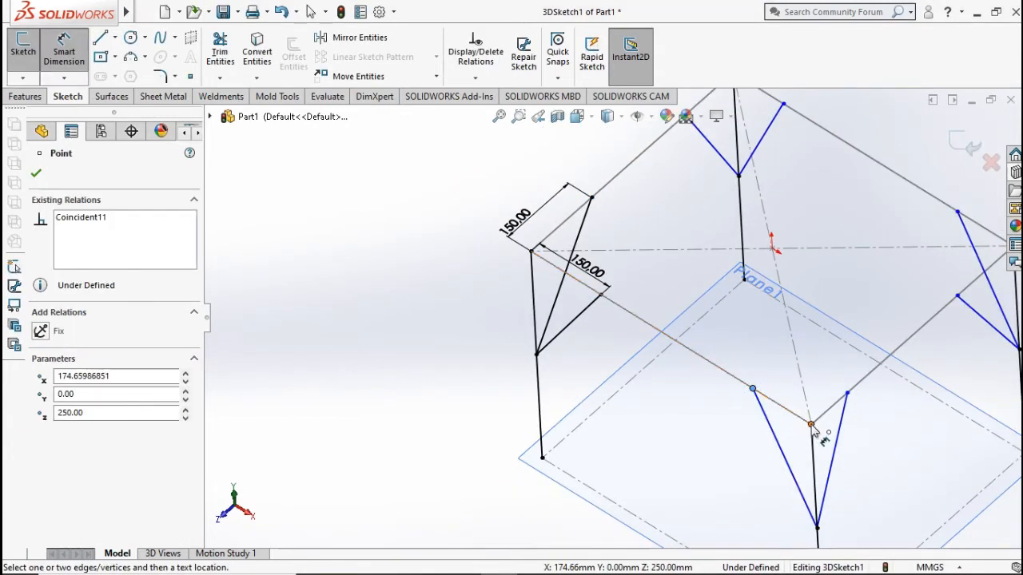
pyautogui.click(739, 450)
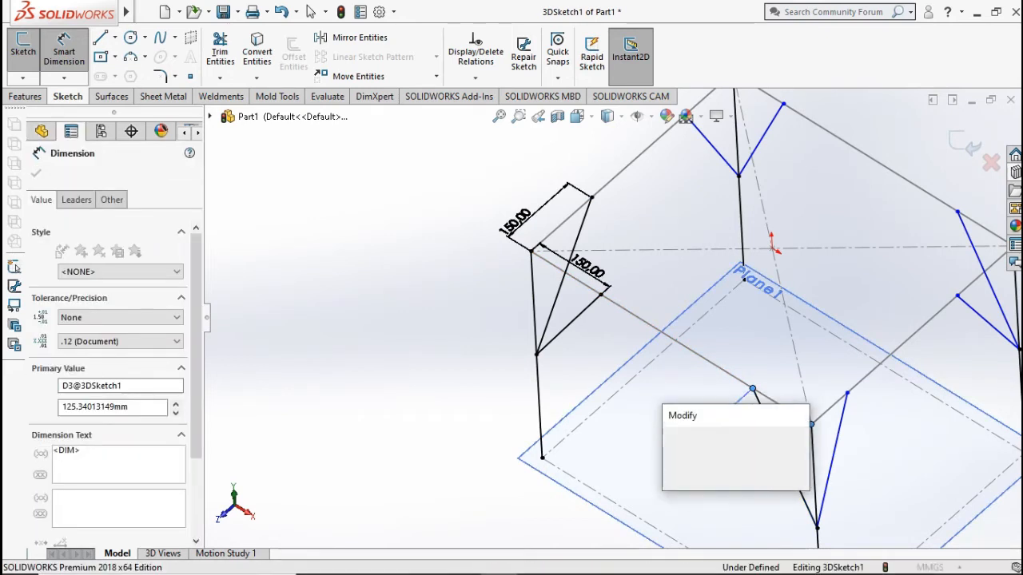
pyautogui.write('150')
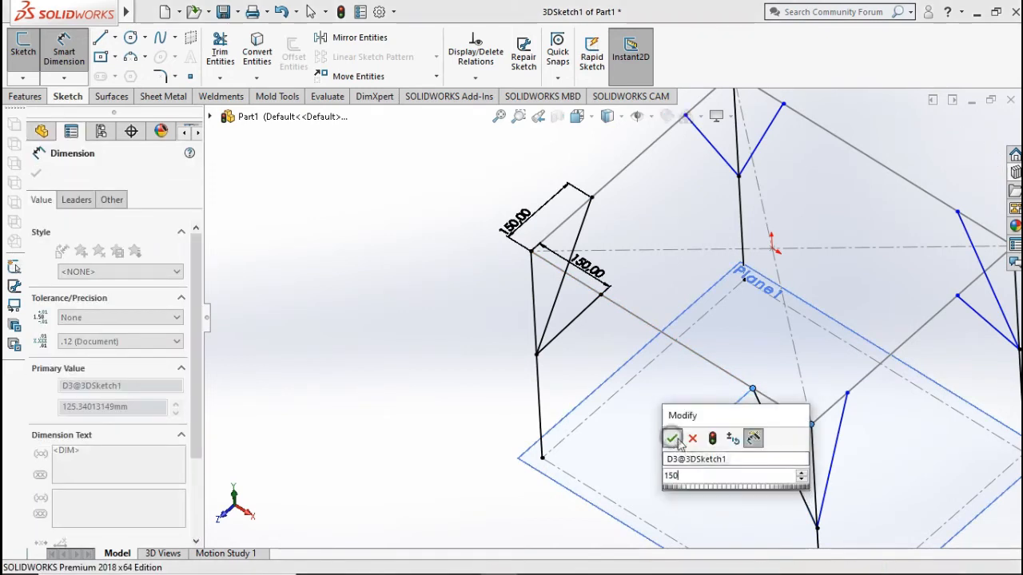
pyautogui.click(671, 438)
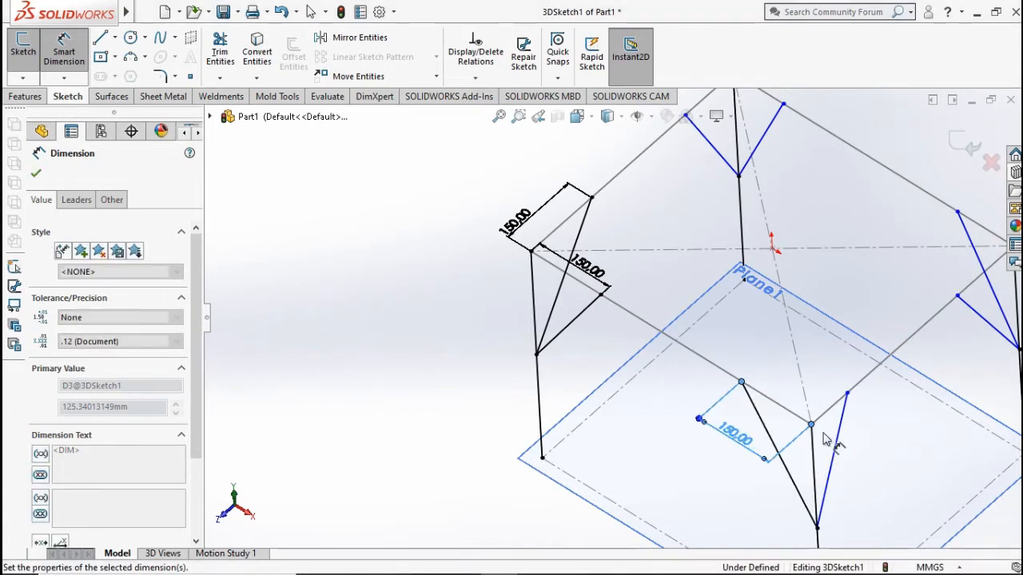
# - Dimension the brace endpoint on the right top edge 150 mm from the front-right corner
pyautogui.click(849, 397)
pyautogui.click(811, 424)
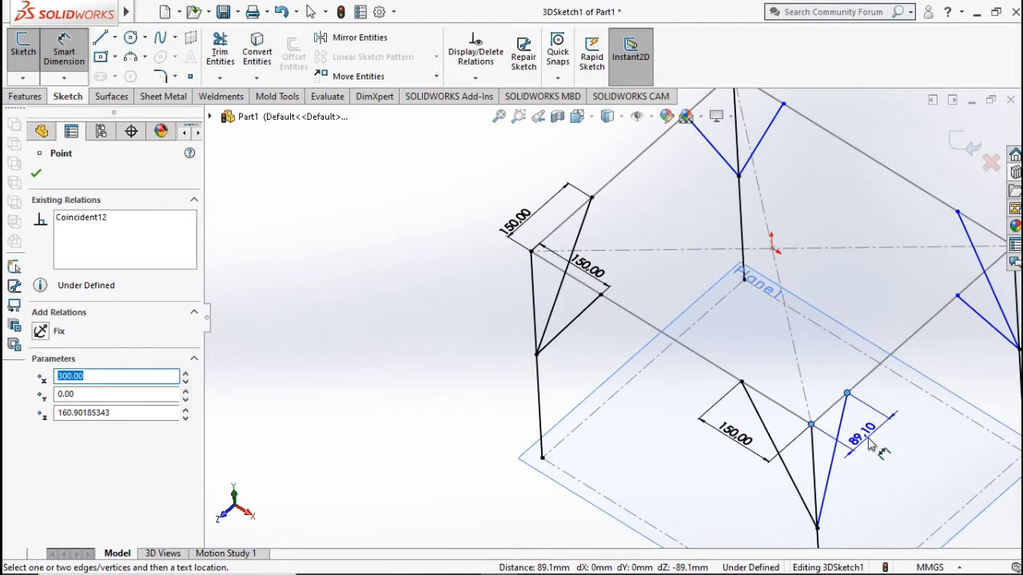
pyautogui.click(871, 446)
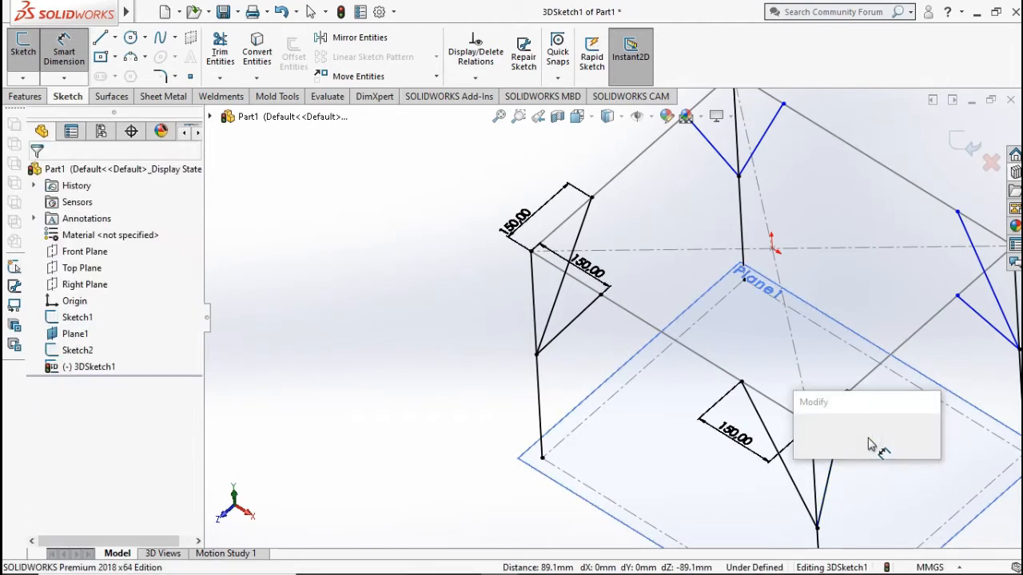
pyautogui.write('150')
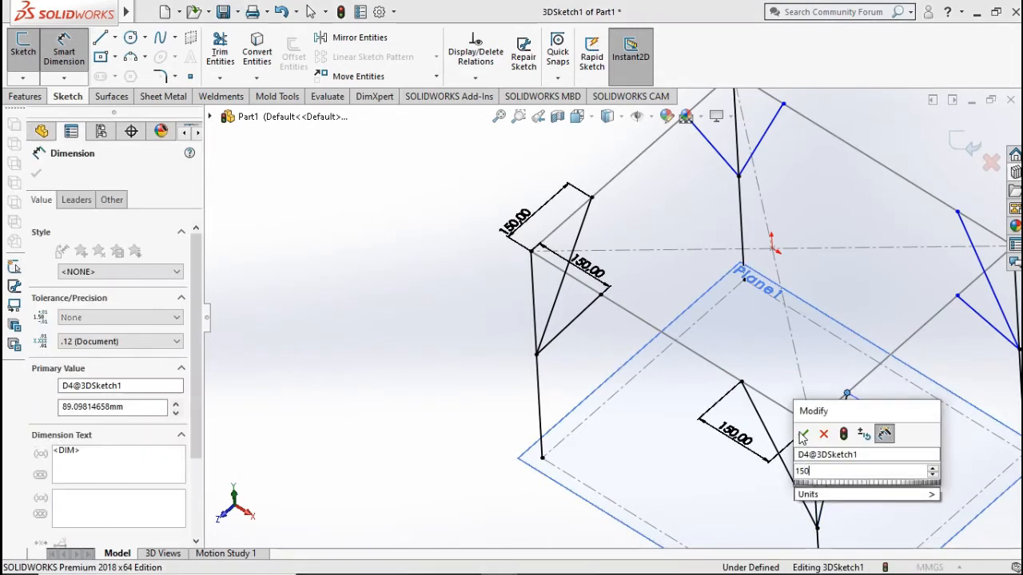
pyautogui.click(804, 435)
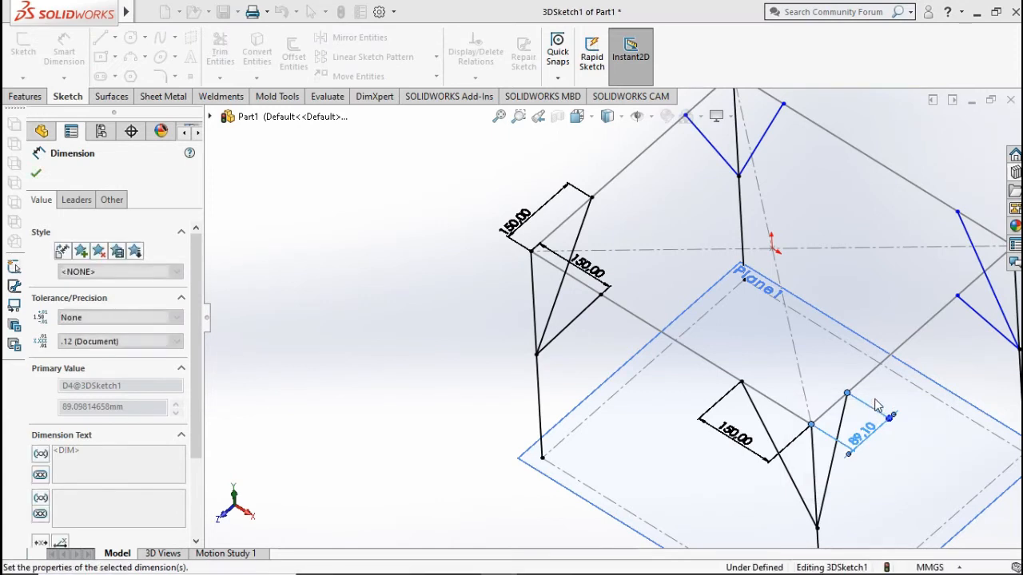
# - Dimension the brace endpoint on the right top edge 150 mm from the rear-right corner
pyautogui.keyDown('ctrl'); pyautogui.moveTo(889, 385); pyautogui.dragTo(781, 452, button='middle'); pyautogui.keyUp('ctrl')
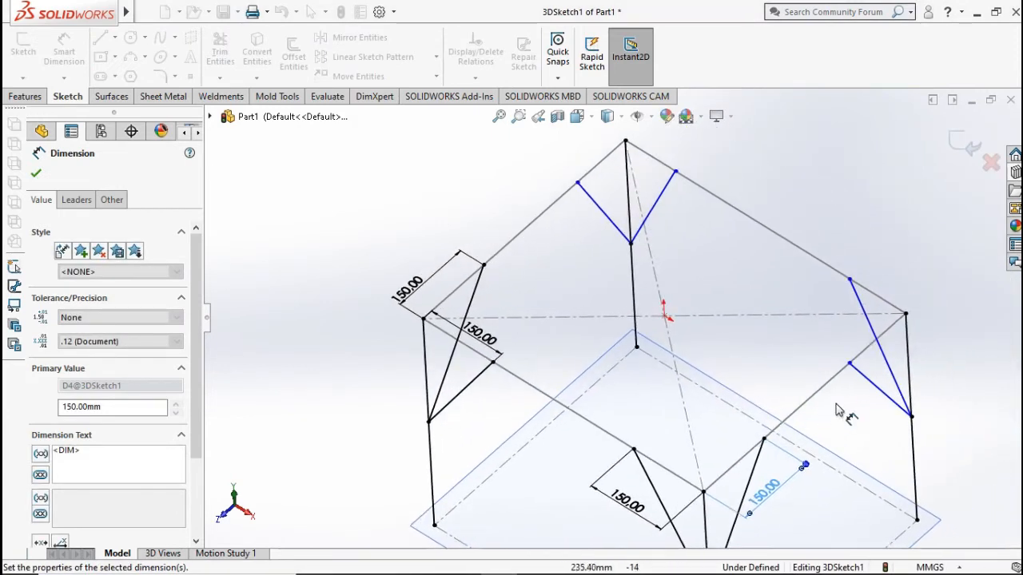
pyautogui.click(905, 315)
pyautogui.click(911, 414)
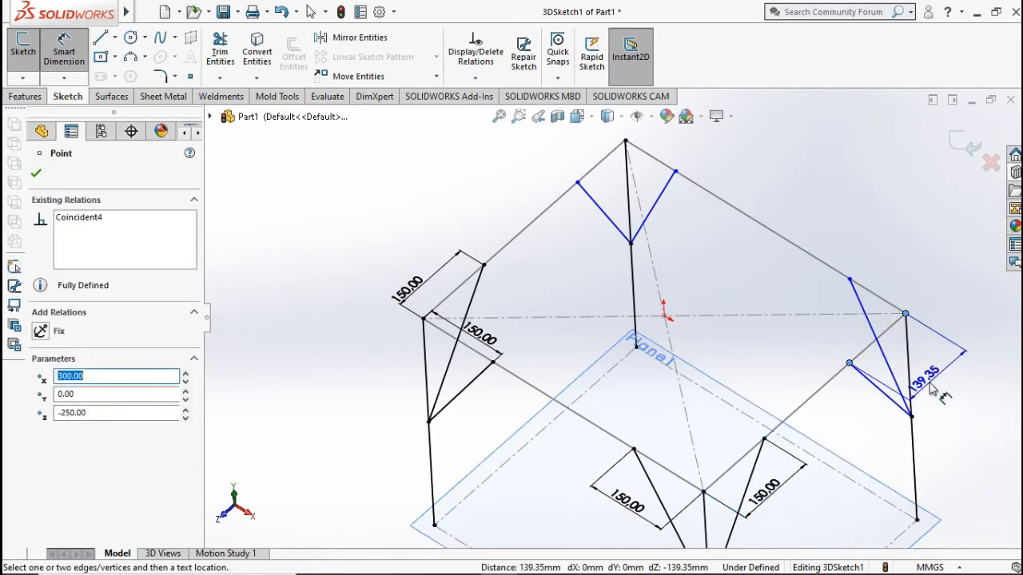
pyautogui.click(939, 389)
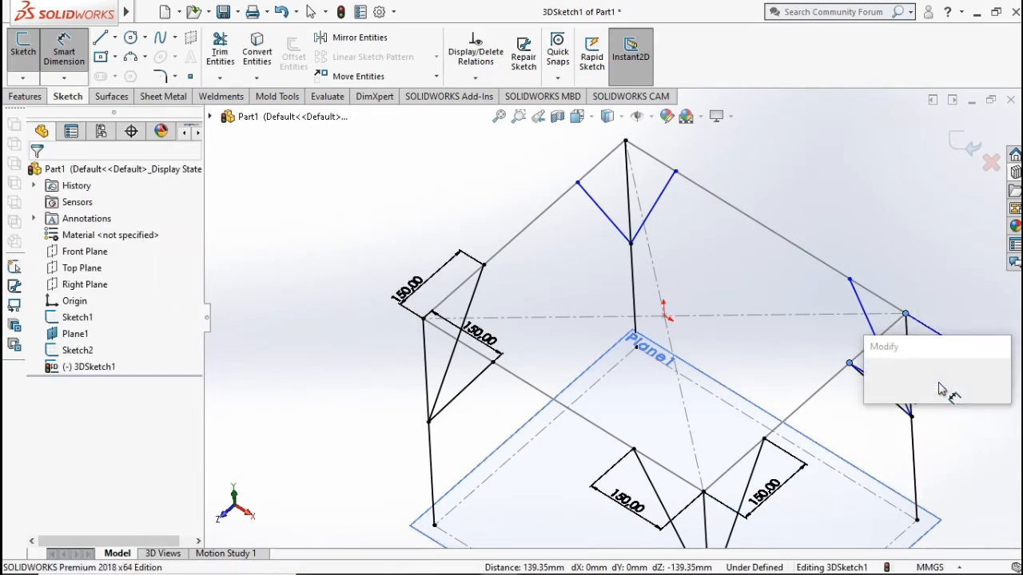
pyautogui.write('150')
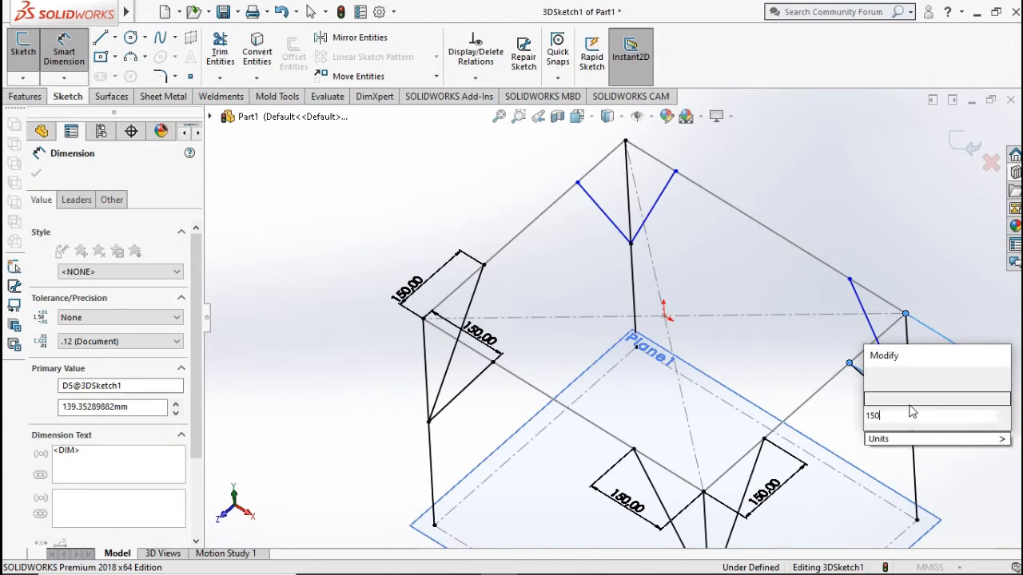
pyautogui.click(897, 376)
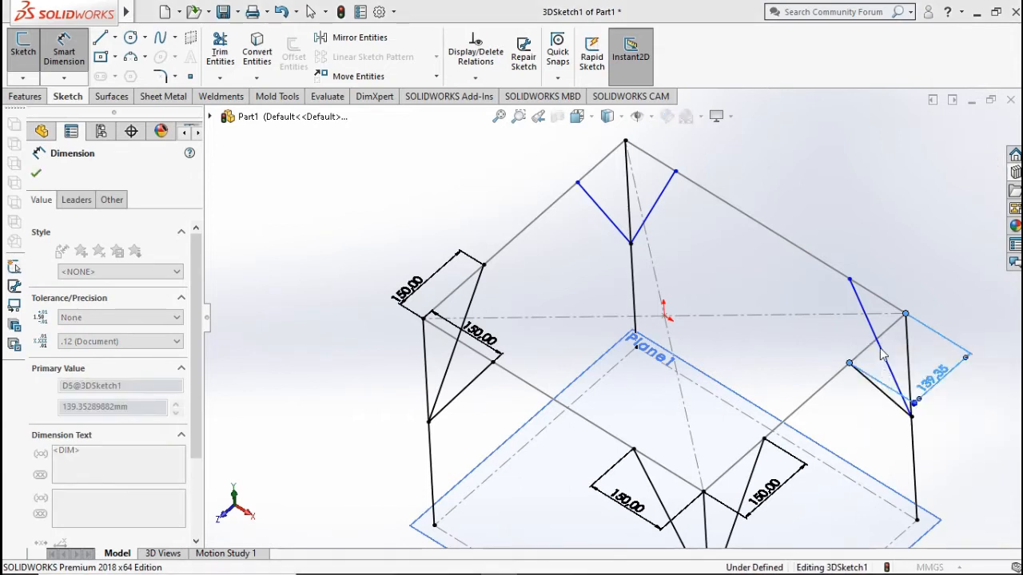
# - Dimension the brace endpoint on the rear top edge 150 mm from the rear-right corner
pyautogui.click(906, 314)
pyautogui.click(849, 281)
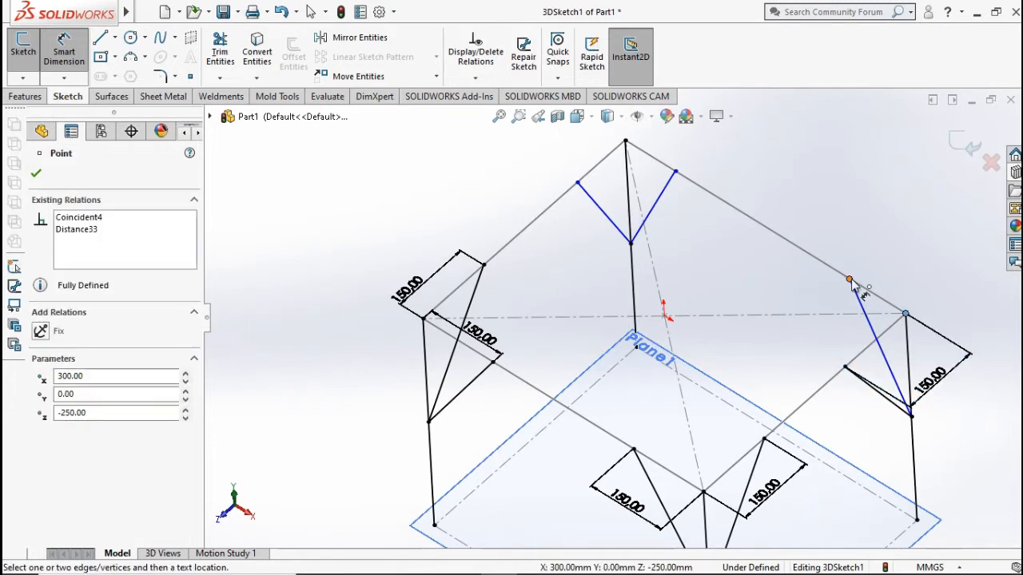
pyautogui.click(903, 258)
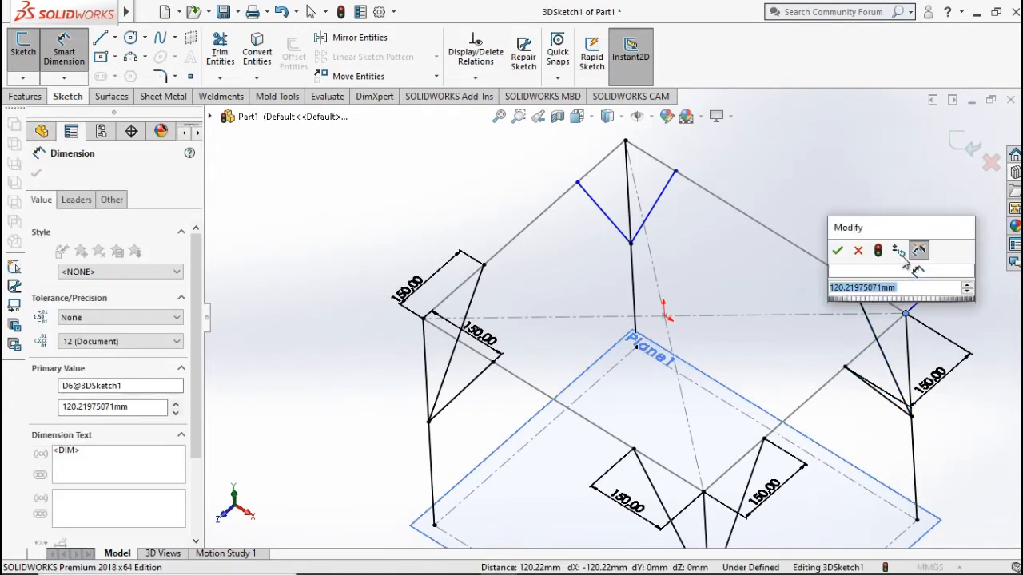
pyautogui.write('150')
pyautogui.press('Return')
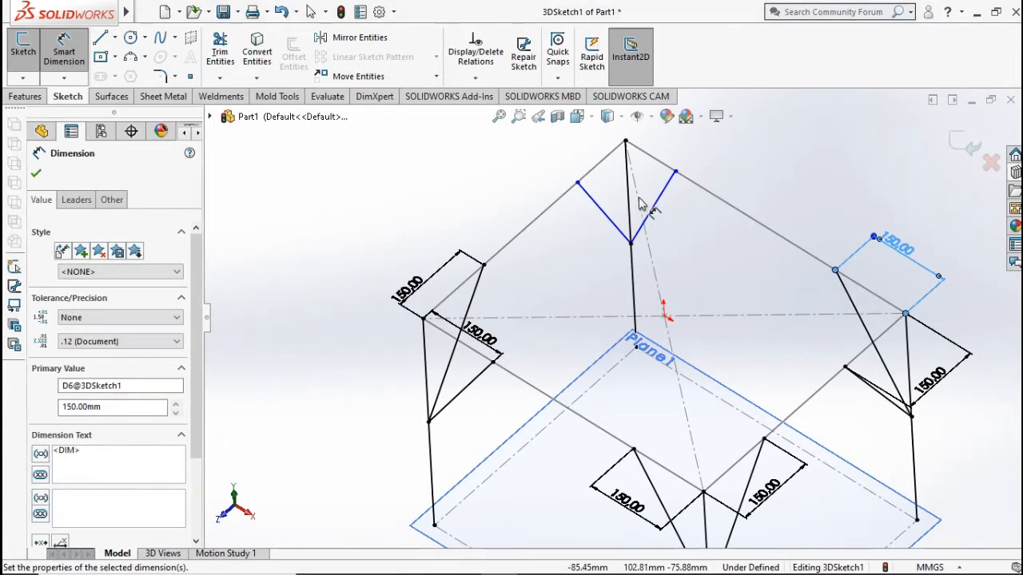
# - Dimension the brace endpoint on the rear top edge 150 mm from the rear-left corner
pyautogui.click(676, 172)
pyautogui.click(625, 141)
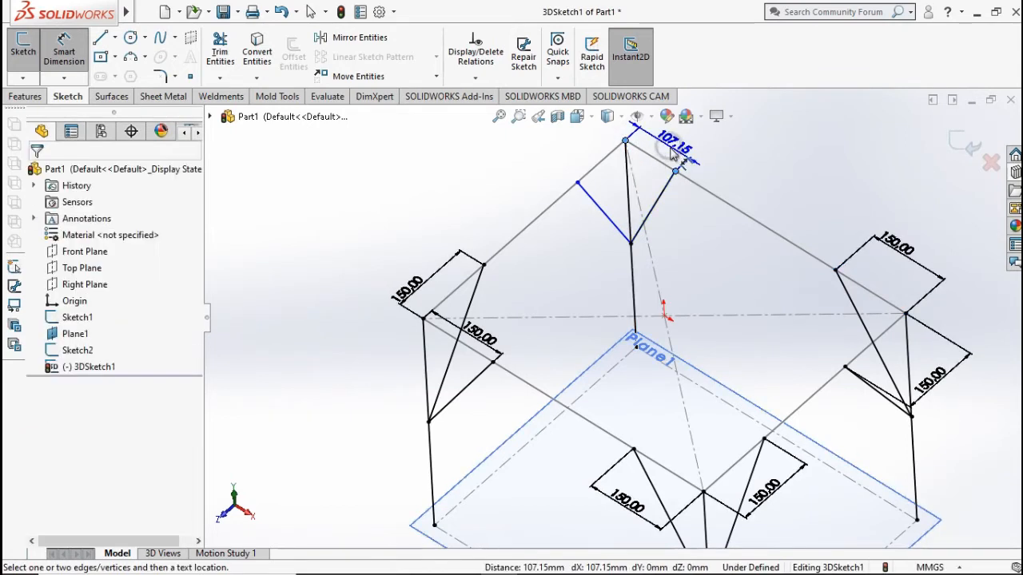
pyautogui.click(672, 156)
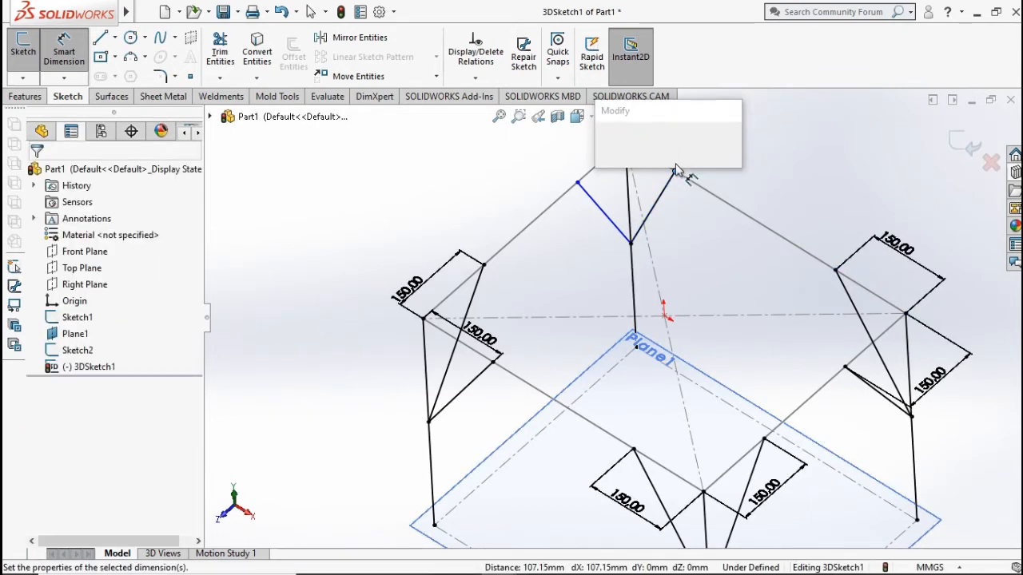
pyautogui.write('150')
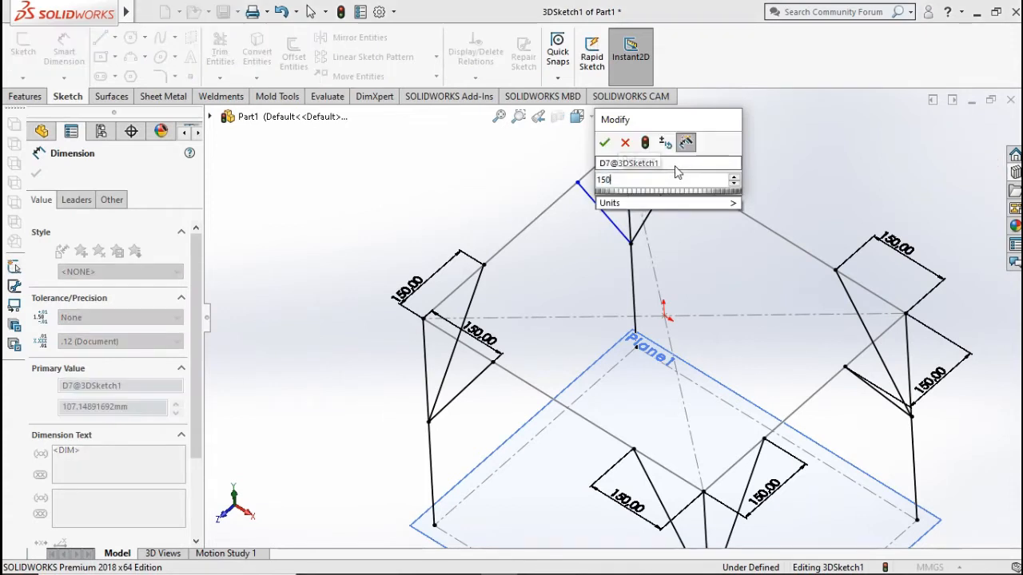
pyautogui.click(606, 145)
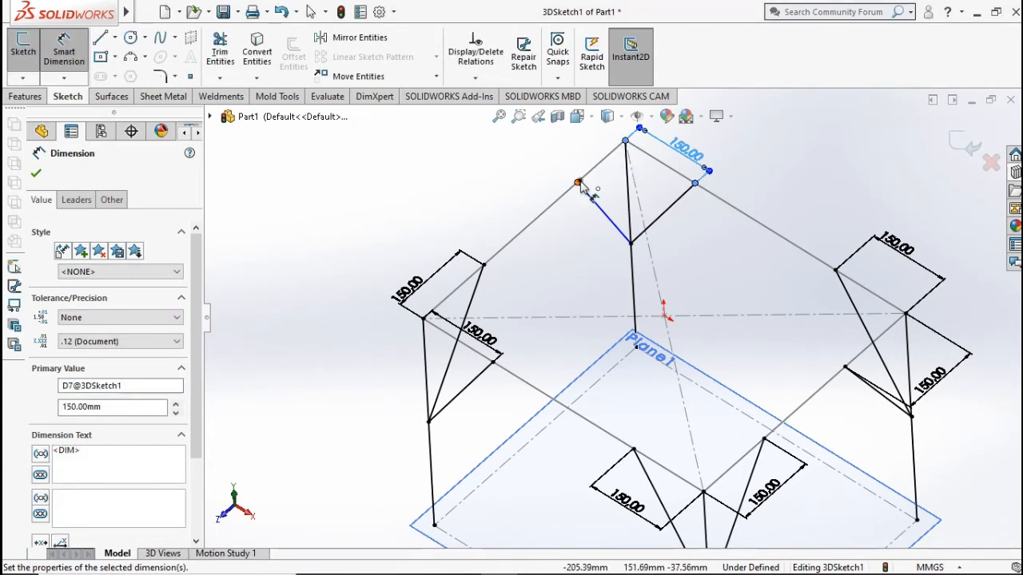
# - Dimension the brace endpoint on the left top edge 150 mm from the rear-left corner
pyautogui.click(577, 182)
pyautogui.click(625, 140)
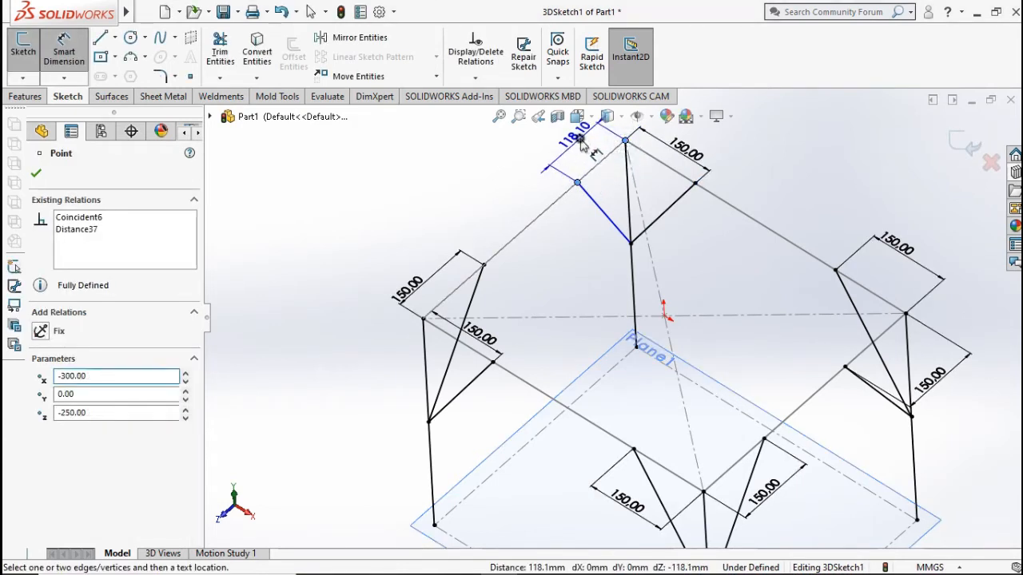
pyautogui.click(582, 146)
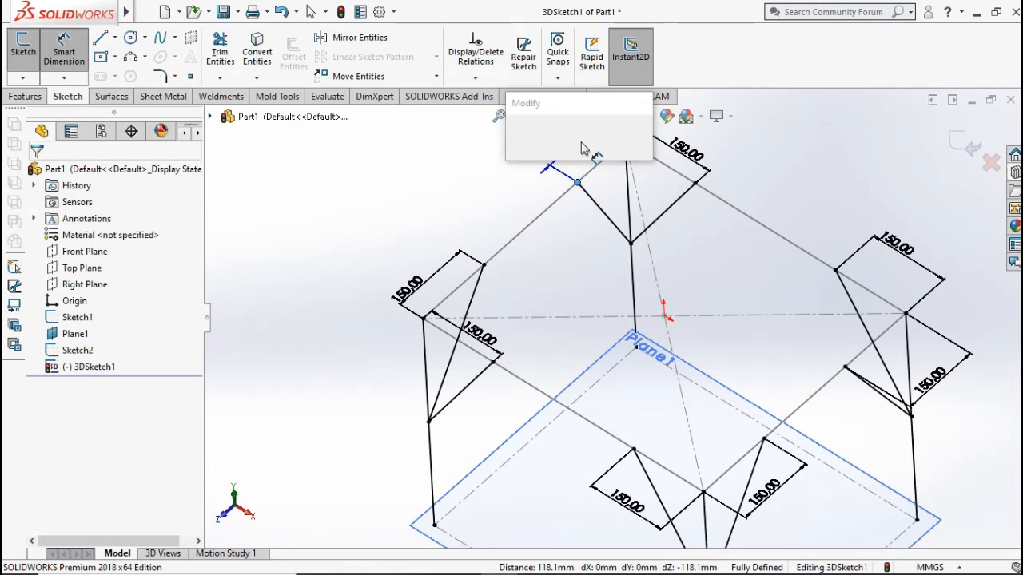
pyautogui.write('150')
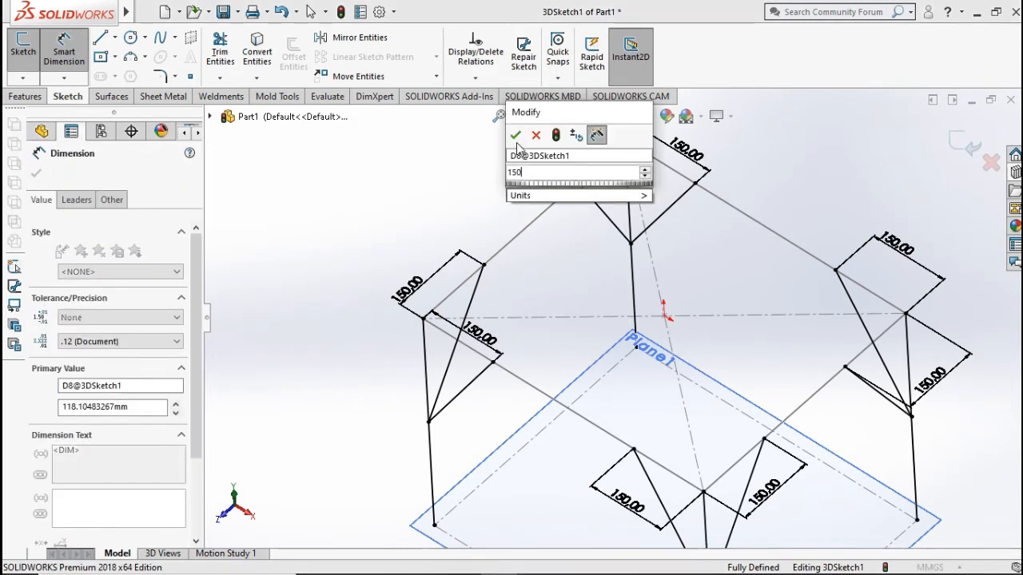
pyautogui.click(516, 135)
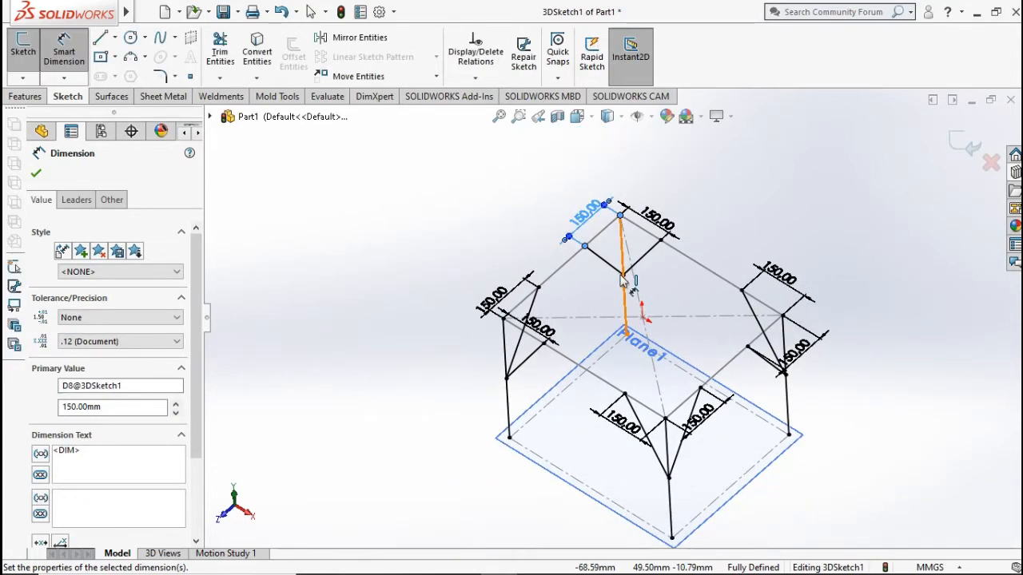
# - Close the 3D sketch and show the completed frame skeleton in isometric view
pyautogui.scroll(-2, 622, 279)
pyautogui.click(956, 141)
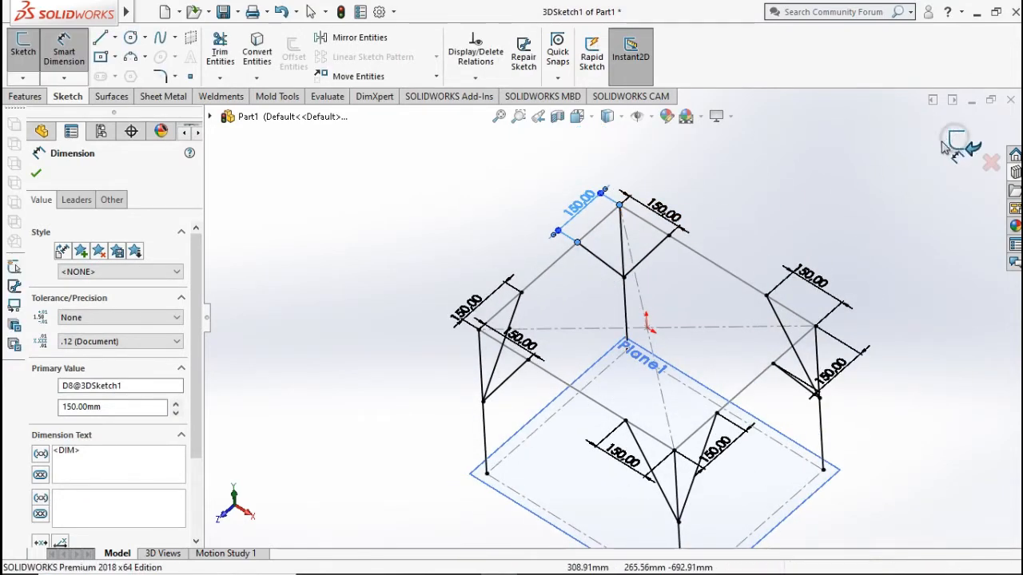
pyautogui.moveTo(672, 268)
pyautogui.mouseDown(button='middle')
pyautogui.moveTo(673, 235)
pyautogui.moveTo(607, 228)
pyautogui.mouseUp(button='middle')
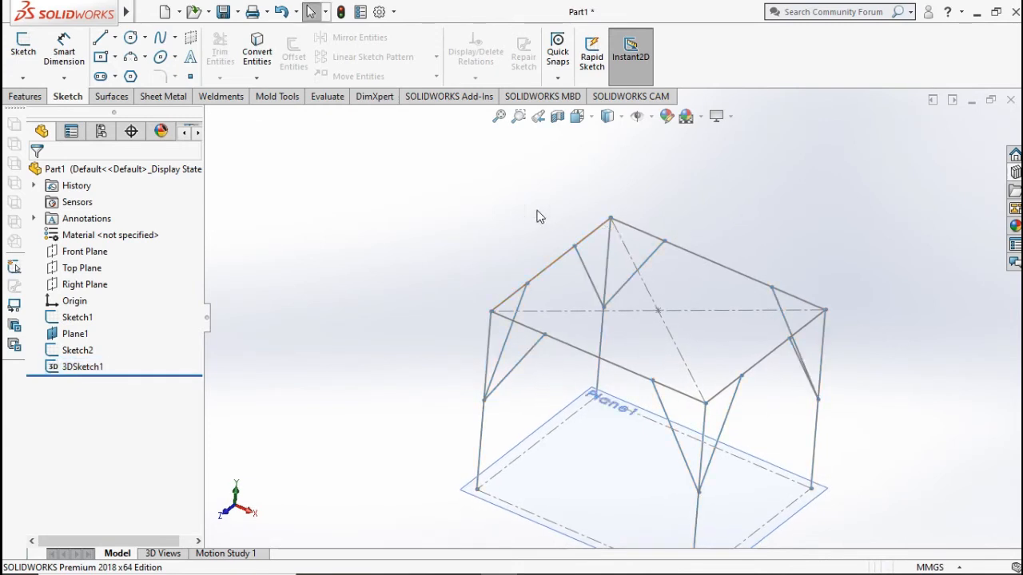
pyautogui.hotkey('ctrl', '7')
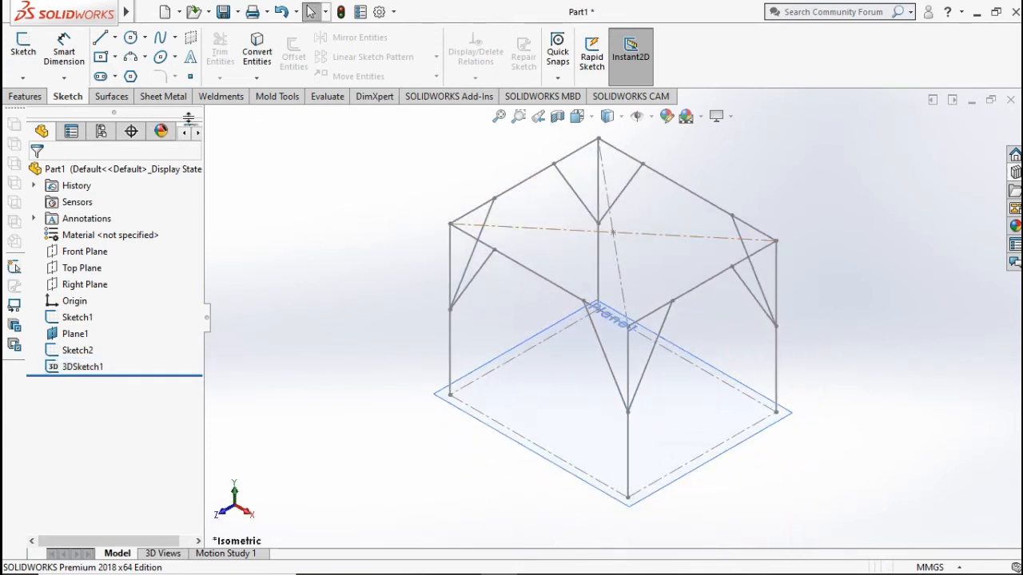
# - Add a Weldment feature and set up a Structural Member with the iso square tube profile in size 30 x 30 x 2.6
pyautogui.click(211, 97)
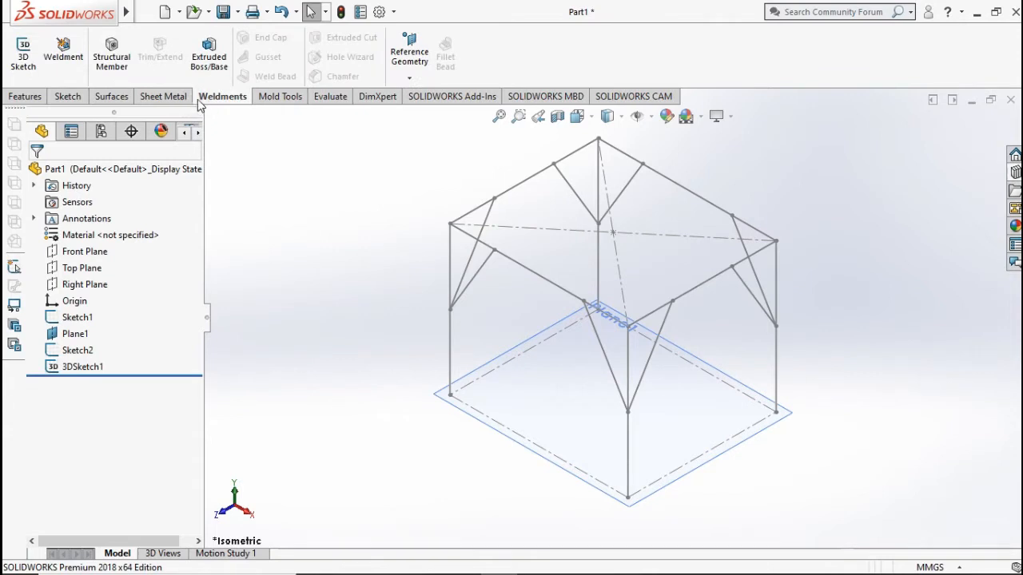
pyautogui.click(63, 50)
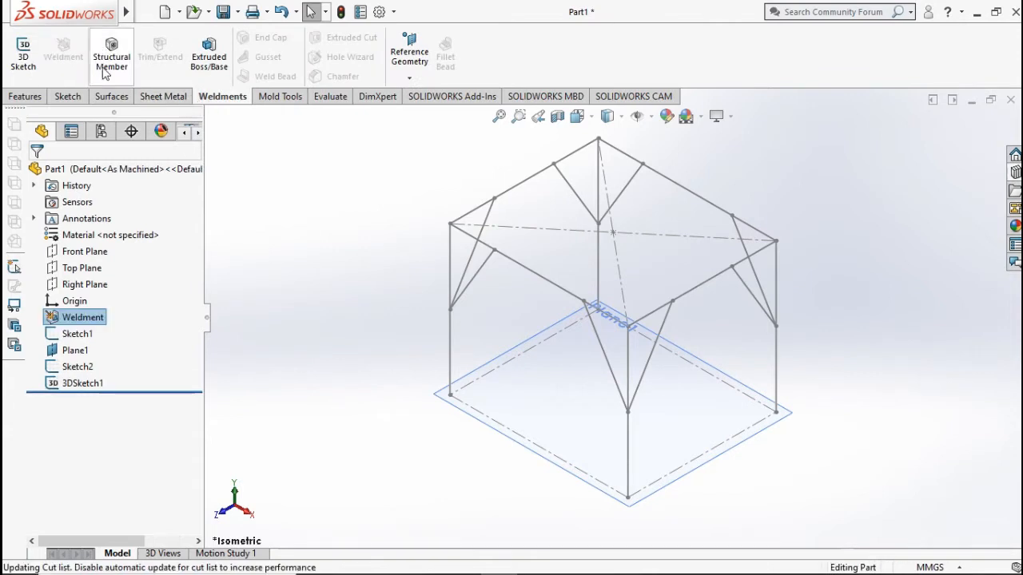
pyautogui.click(110, 53)
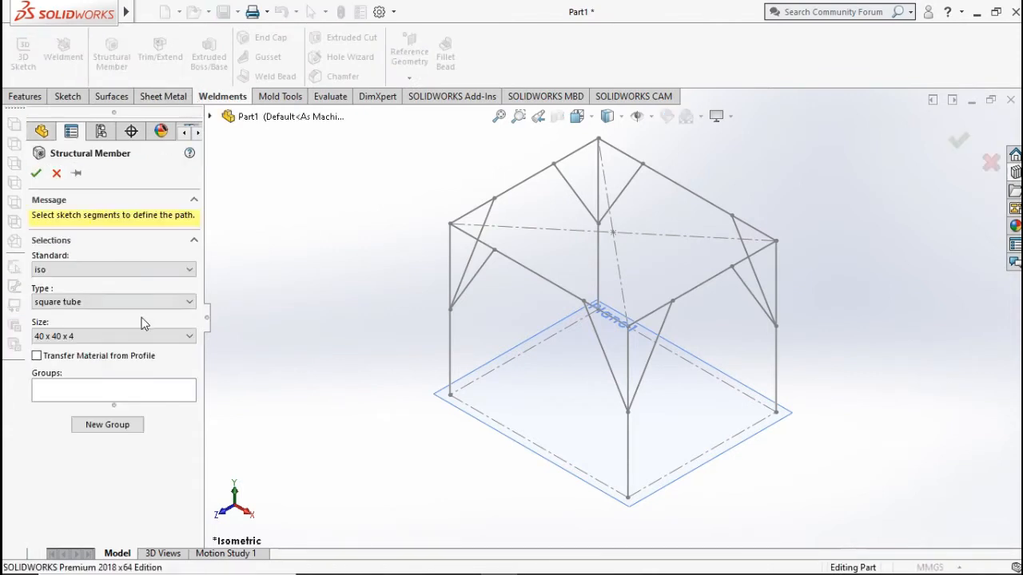
pyautogui.click(142, 302)
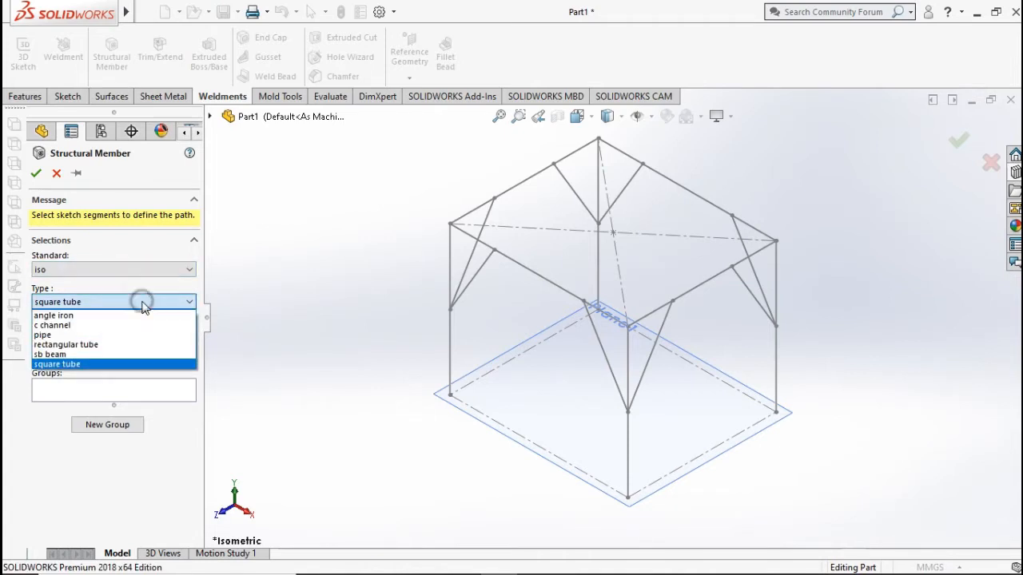
pyautogui.click(125, 365)
pyautogui.click(121, 335)
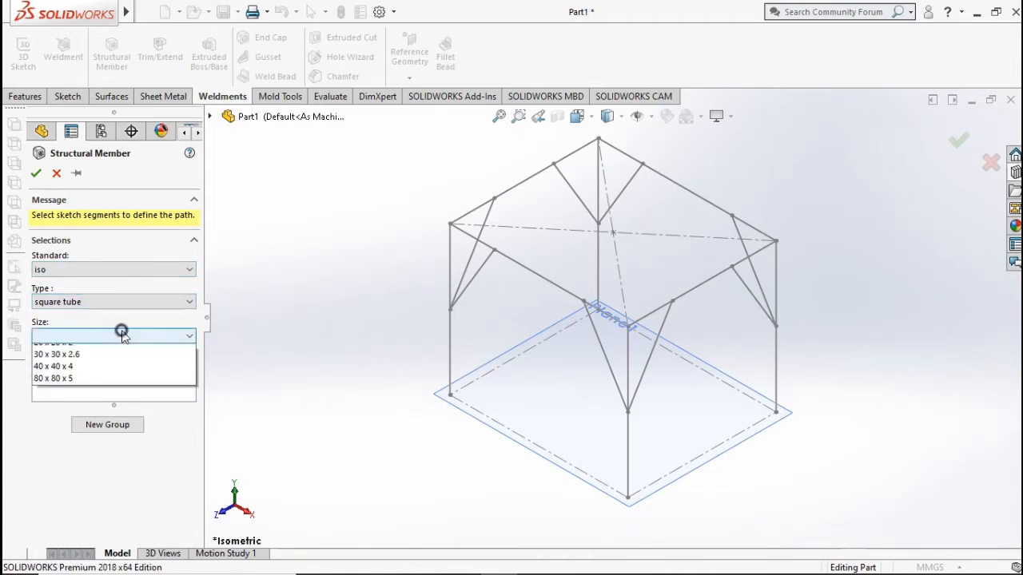
pyautogui.click(114, 362)
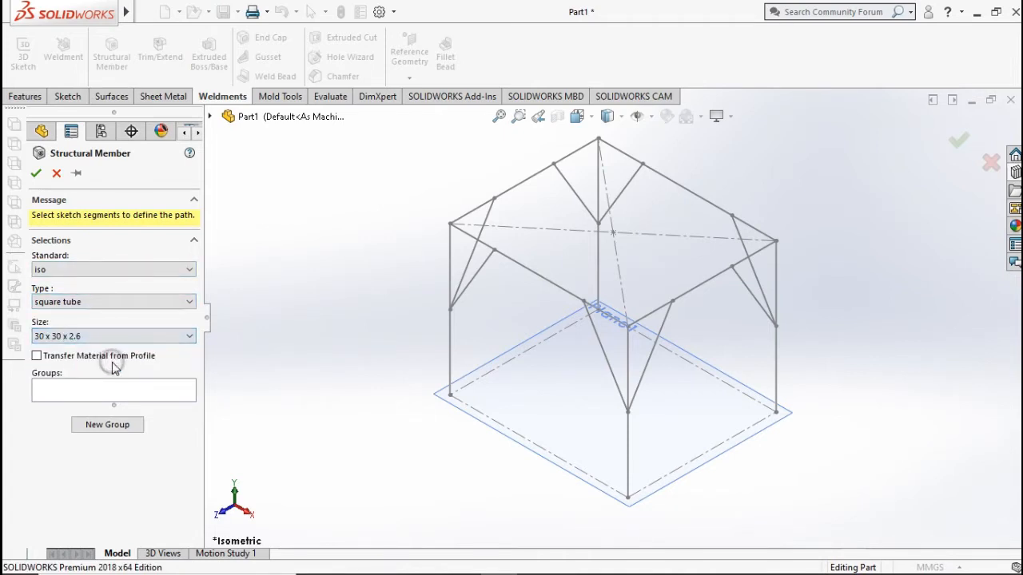
# - Select the four edges of the top rectangle as the first structural member group
pyautogui.click(538, 283)
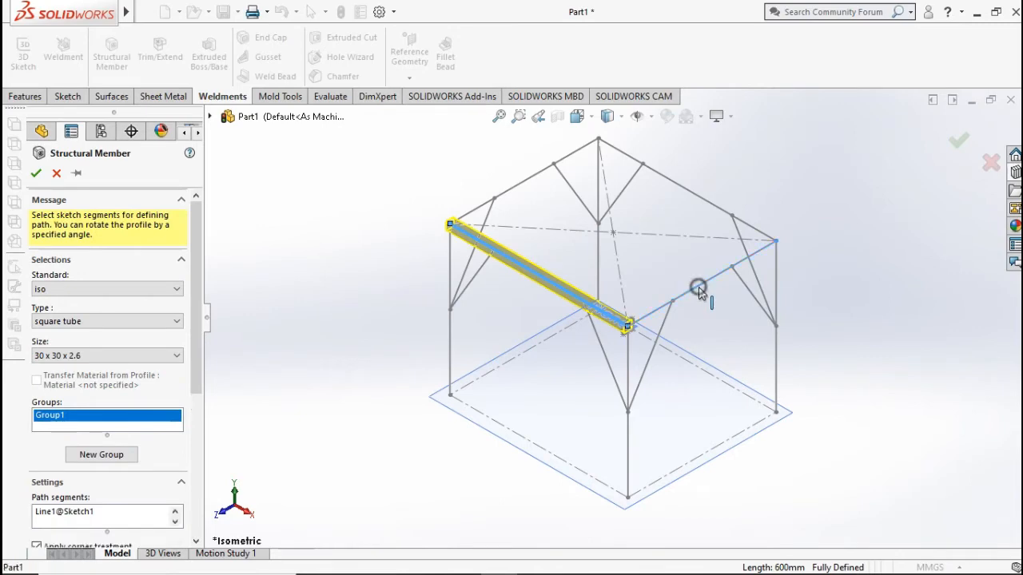
pyautogui.click(699, 294)
pyautogui.click(702, 202)
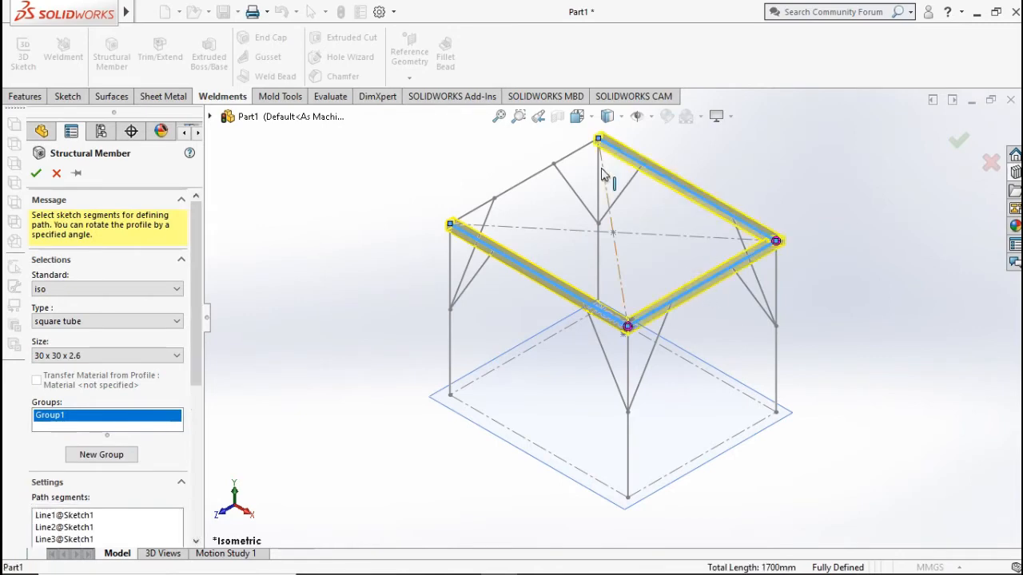
pyautogui.click(524, 190)
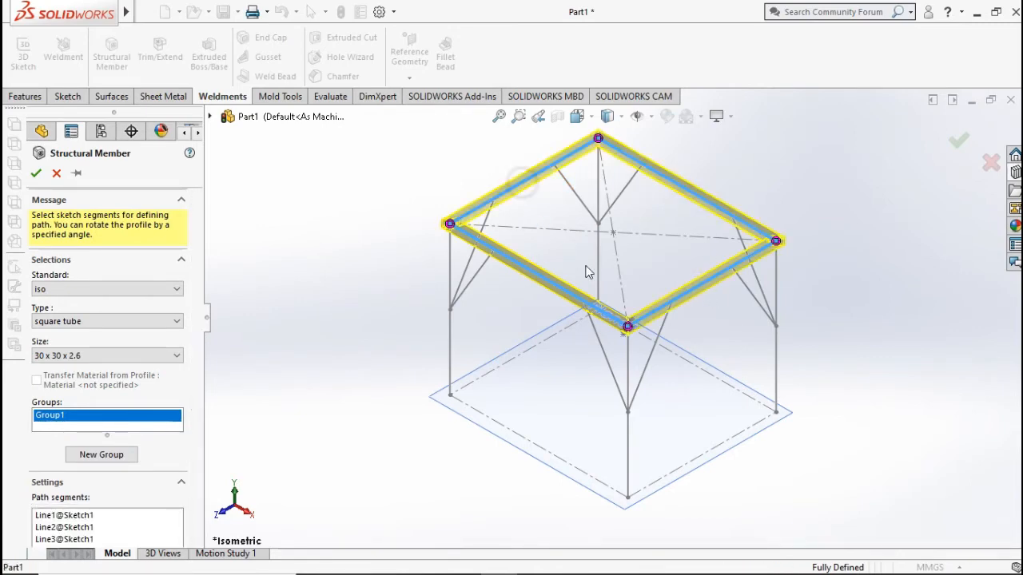
pyautogui.scroll(-5, 623, 335)
pyautogui.rightClick(584, 348)
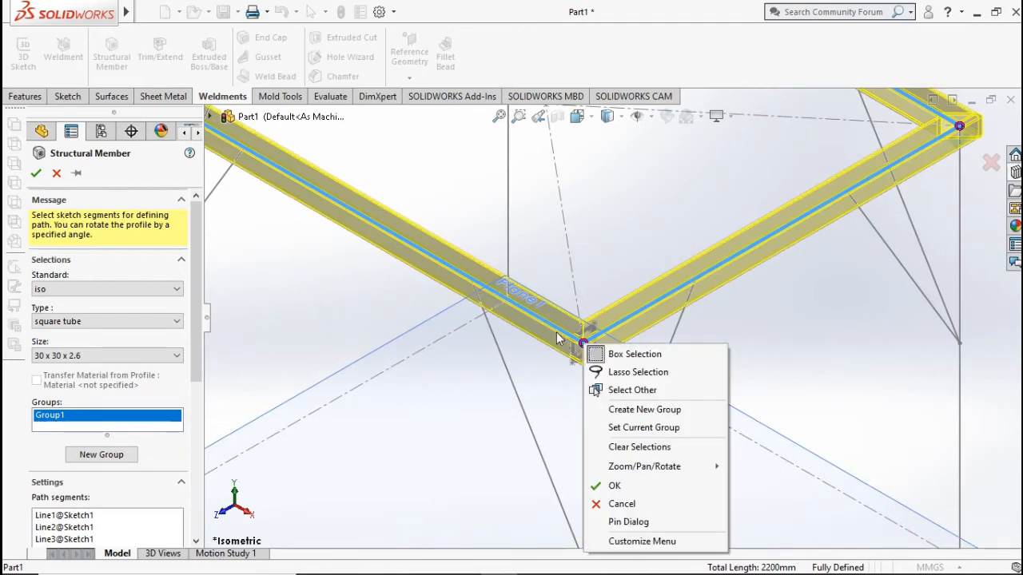
pyautogui.click(633, 212)
pyautogui.scroll(2, 610, 238)
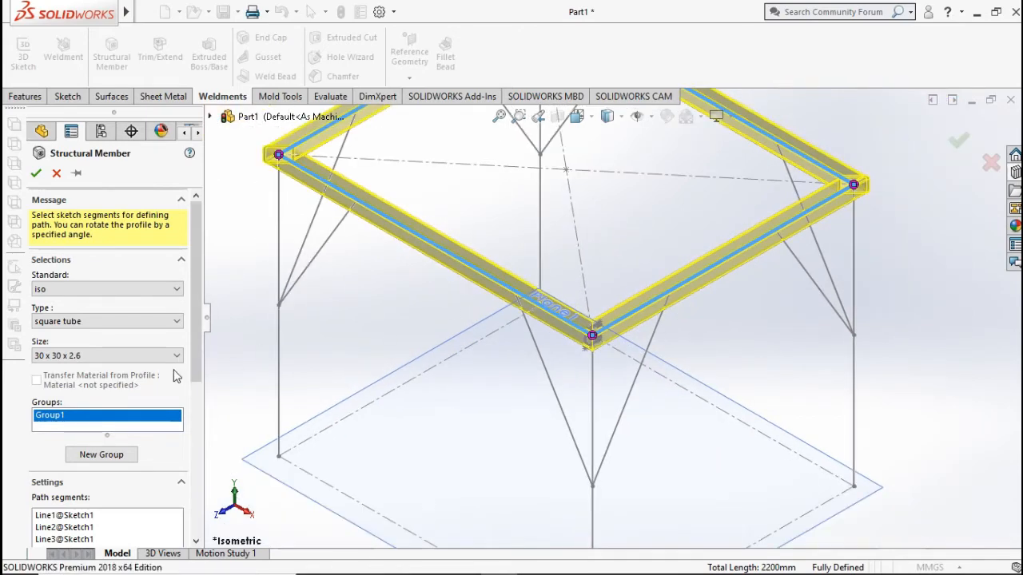
# - Create a second group from the four vertical leg lines with the same square tube profile
pyautogui.scroll(-3, 176, 370)
pyautogui.scroll(3, 358, 308)
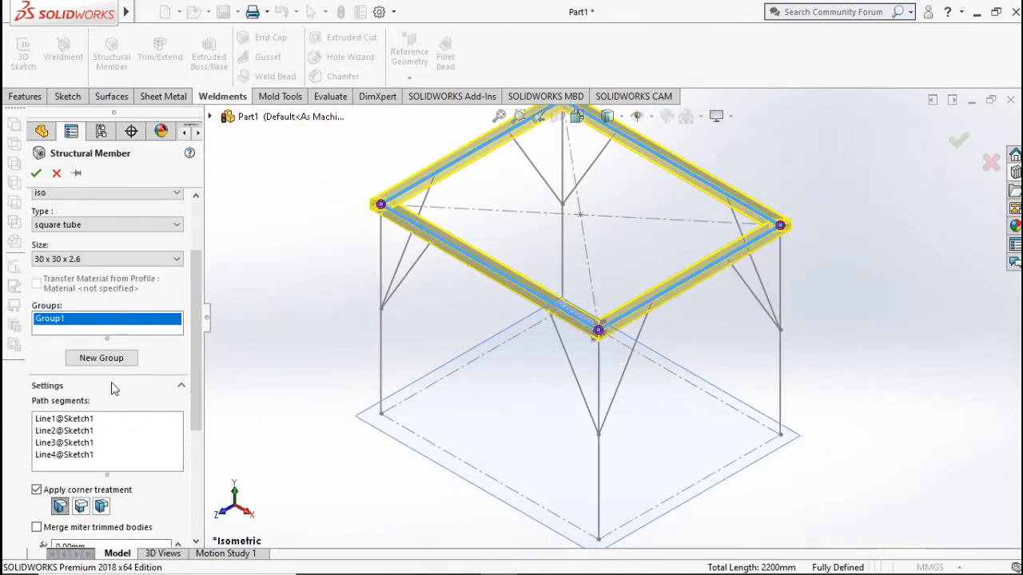
pyautogui.click(102, 359)
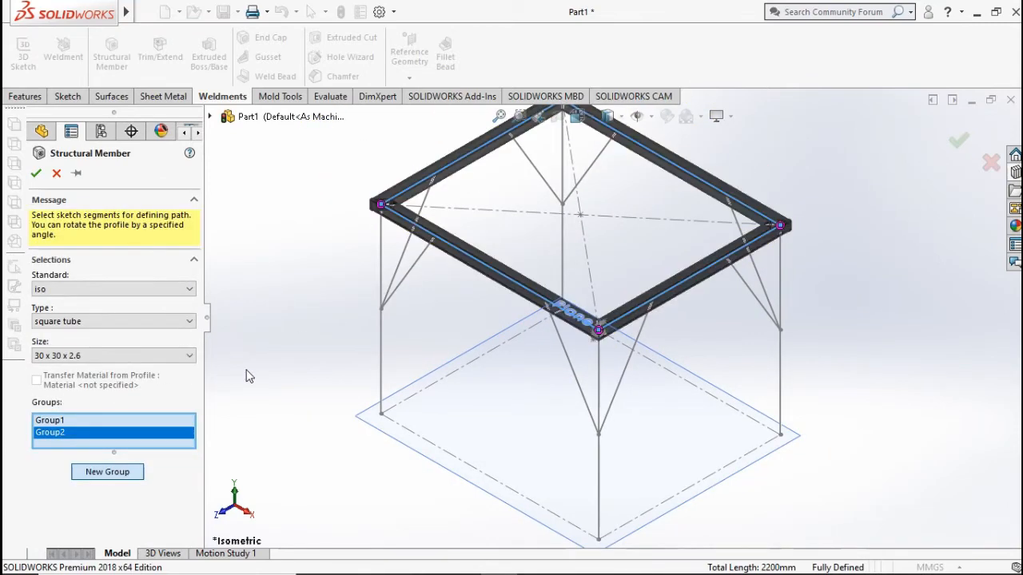
pyautogui.click(381, 271)
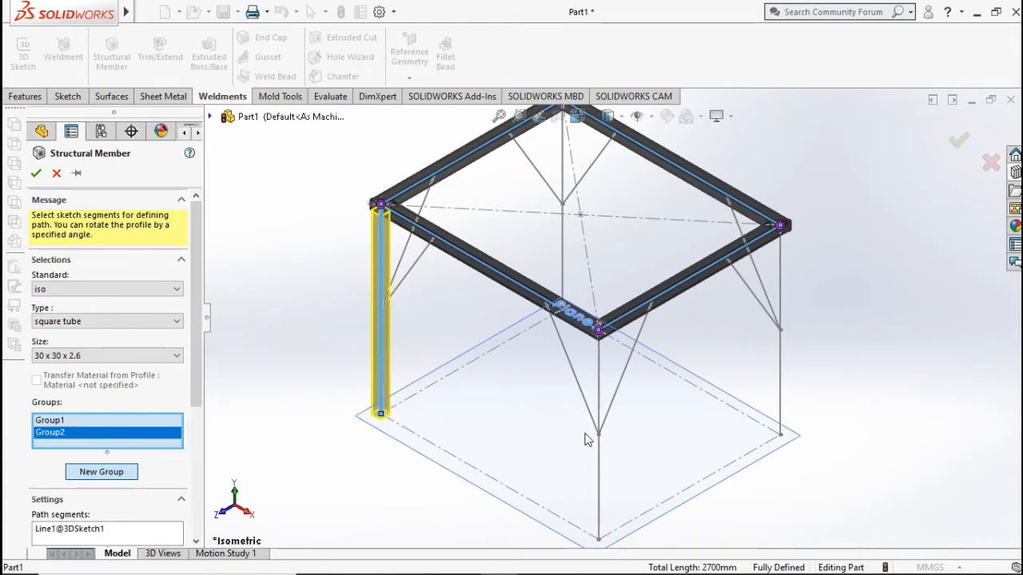
pyautogui.click(781, 375)
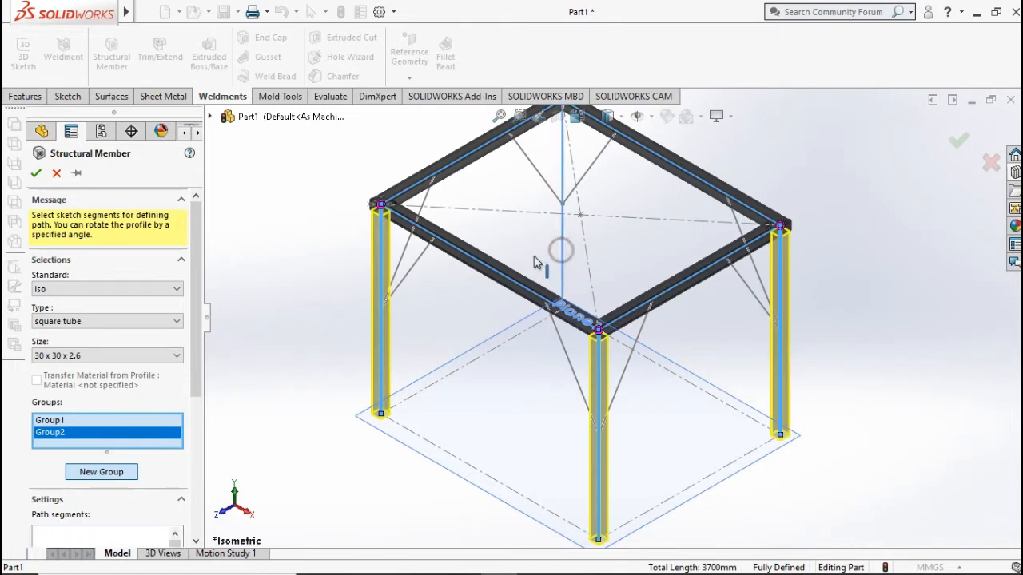
pyautogui.click(560, 254)
# - Create a third group containing the front-face brace line at the front-left leg
pyautogui.click(102, 472)
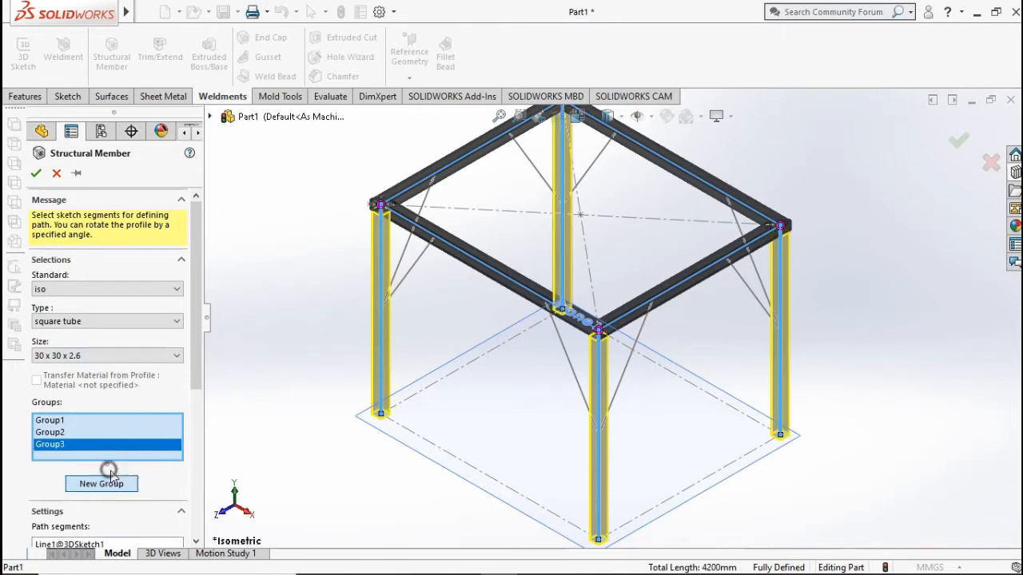
pyautogui.click(404, 286)
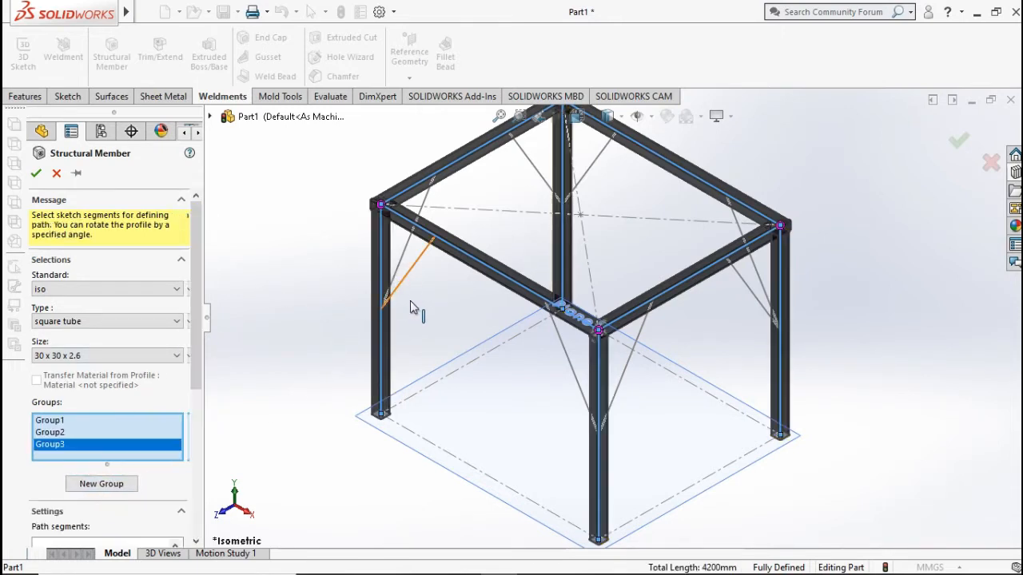
pyautogui.moveTo(423, 313); pyautogui.dragTo(461, 275, button='middle')
pyautogui.scroll(-6, 461, 275)
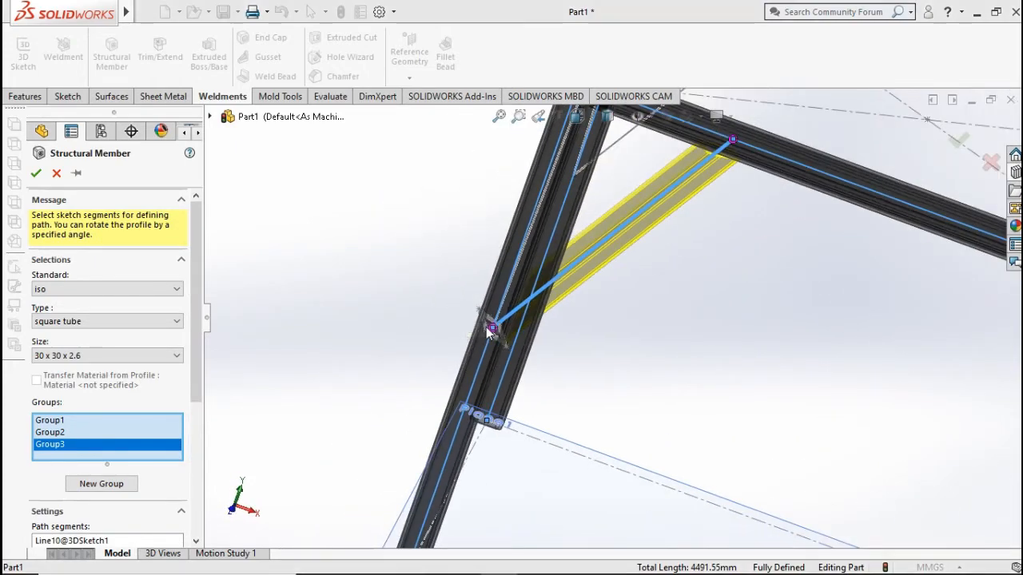
pyautogui.moveTo(517, 326); pyautogui.dragTo(654, 291, button='middle')
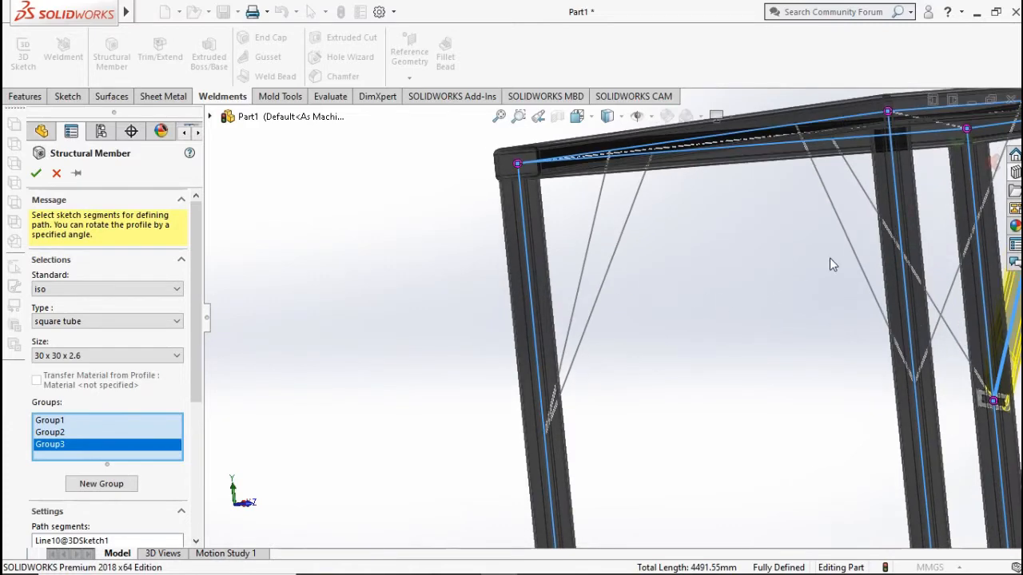
# - Try to add the front-left leg's side brace and a brace at the rear-left leg to the third group
pyautogui.scroll(4, 848, 247)
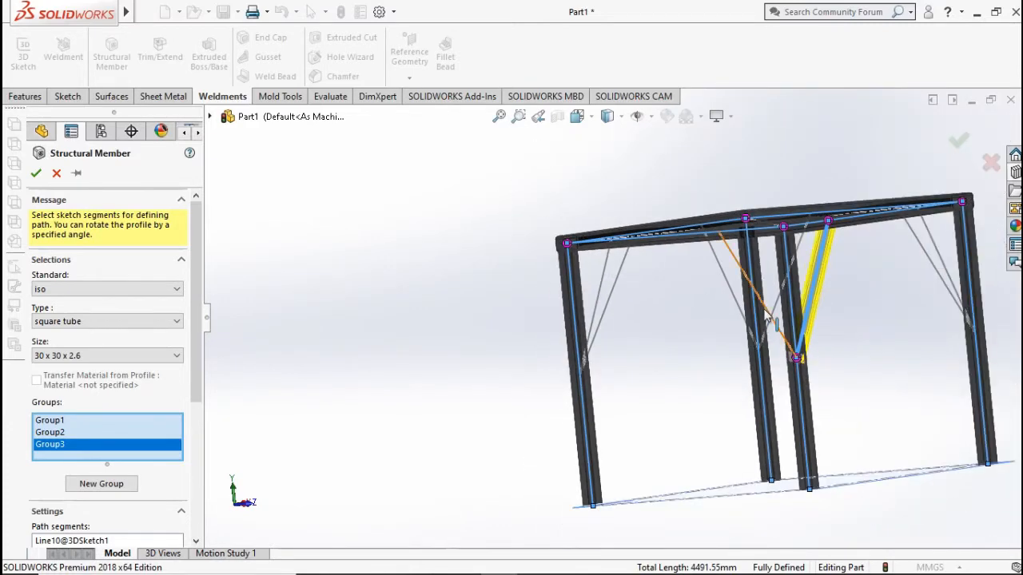
pyautogui.click(763, 313)
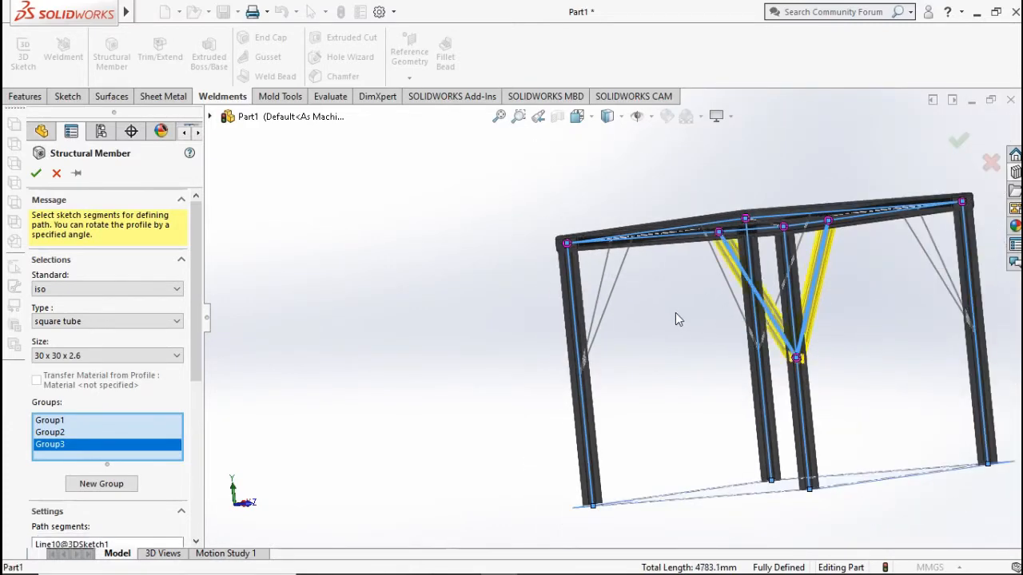
pyautogui.click(607, 297)
pyautogui.moveTo(607, 299); pyautogui.dragTo(596, 411, button='middle')
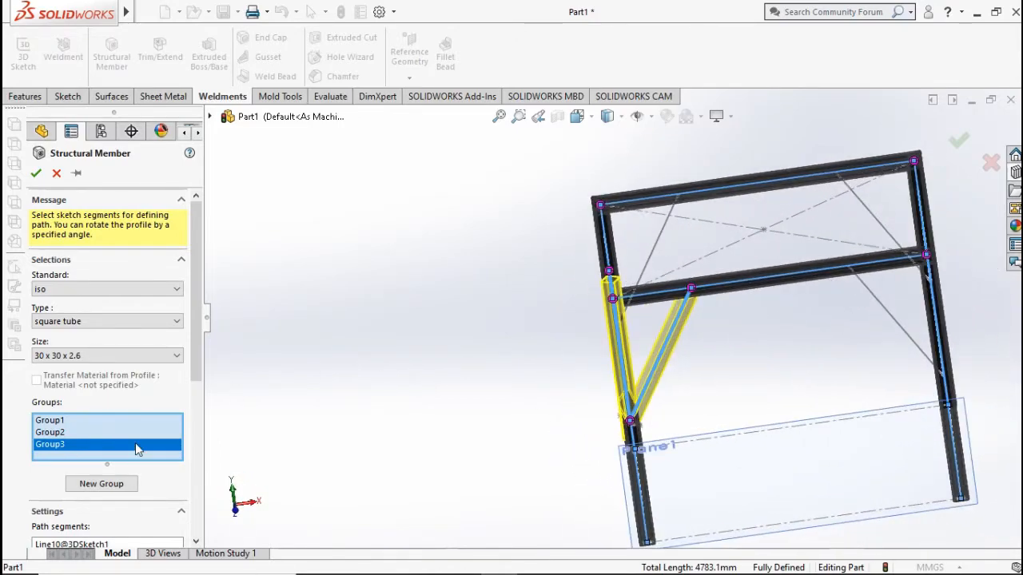
# - Remove the side brace segment Line27@3DSketch1 from the third group's path segments
pyautogui.scroll(-3, 148, 416)
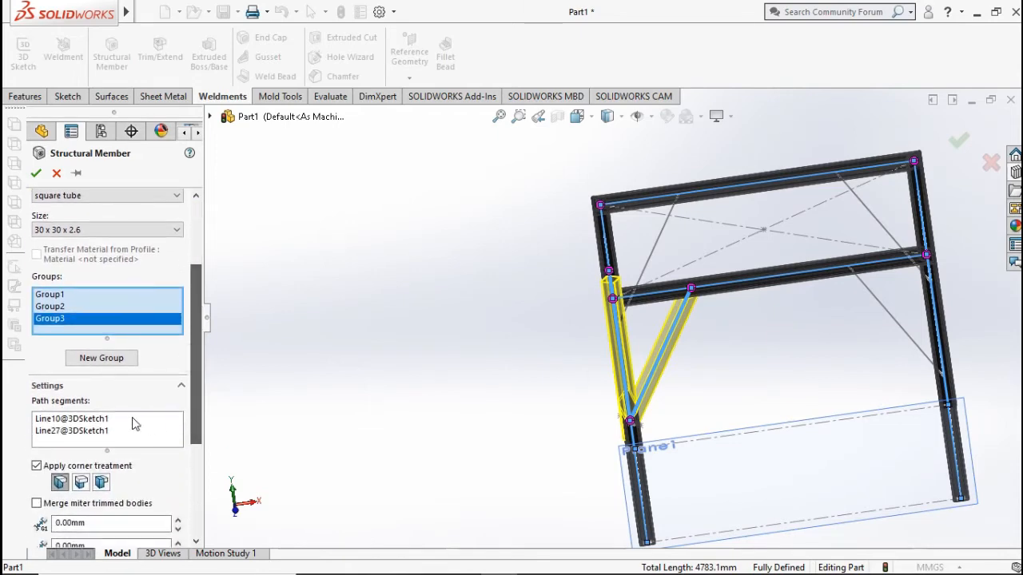
pyautogui.click(92, 431)
pyautogui.rightClick(92, 432)
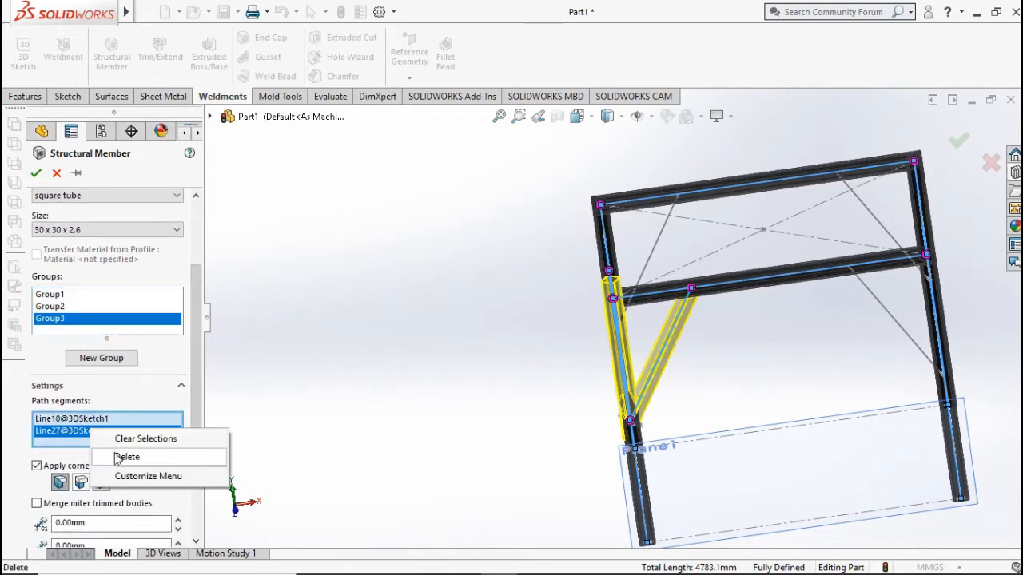
pyautogui.click(116, 456)
# - Create a fourth group containing the front-face brace line at the front-right leg
pyautogui.moveTo(603, 410); pyautogui.dragTo(604, 389, button='middle')
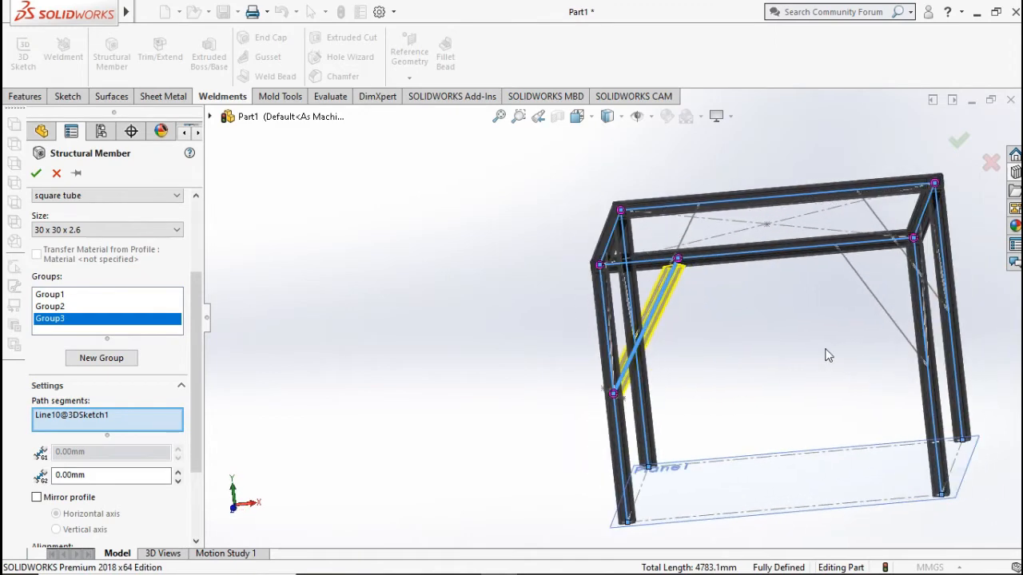
pyautogui.click(874, 302)
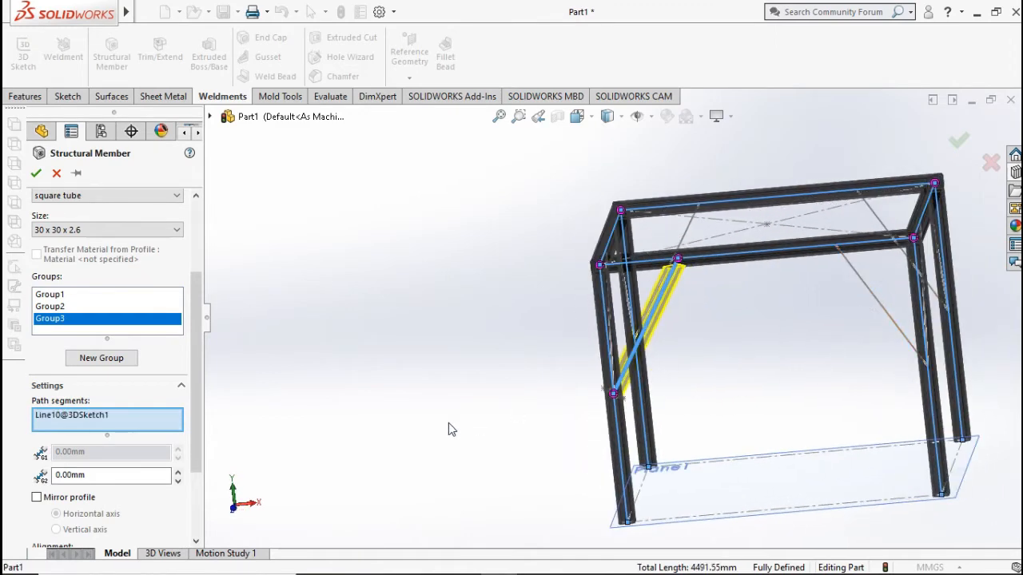
pyautogui.click(82, 359)
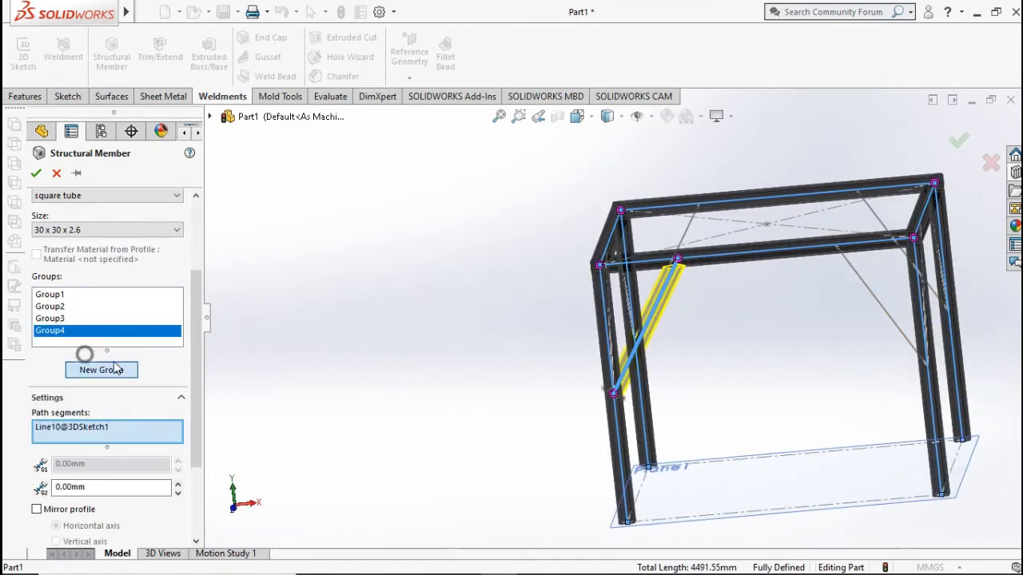
pyautogui.click(877, 302)
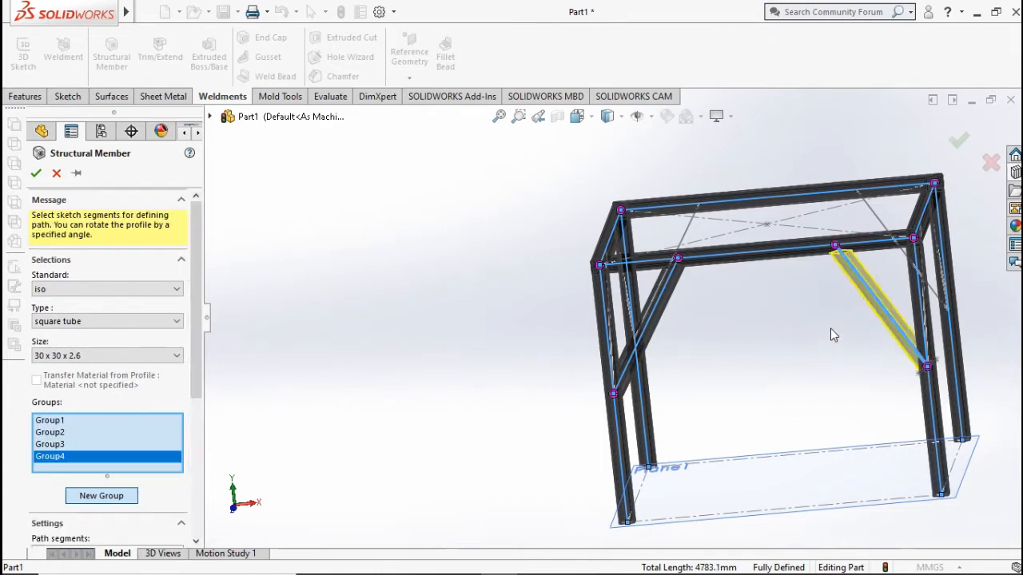
# - Create a fifth group containing the right-side brace line at the front-right leg
pyautogui.moveTo(830, 329)
pyautogui.mouseDown(button='middle')
pyautogui.moveTo(758, 360)
pyautogui.moveTo(473, 420)
pyautogui.mouseUp(button='middle')
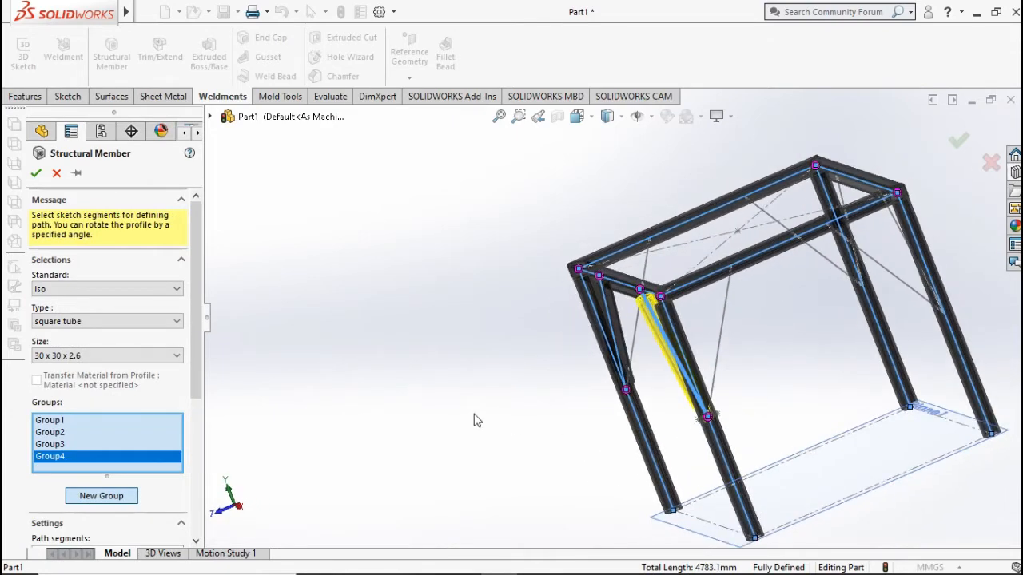
pyautogui.click(91, 497)
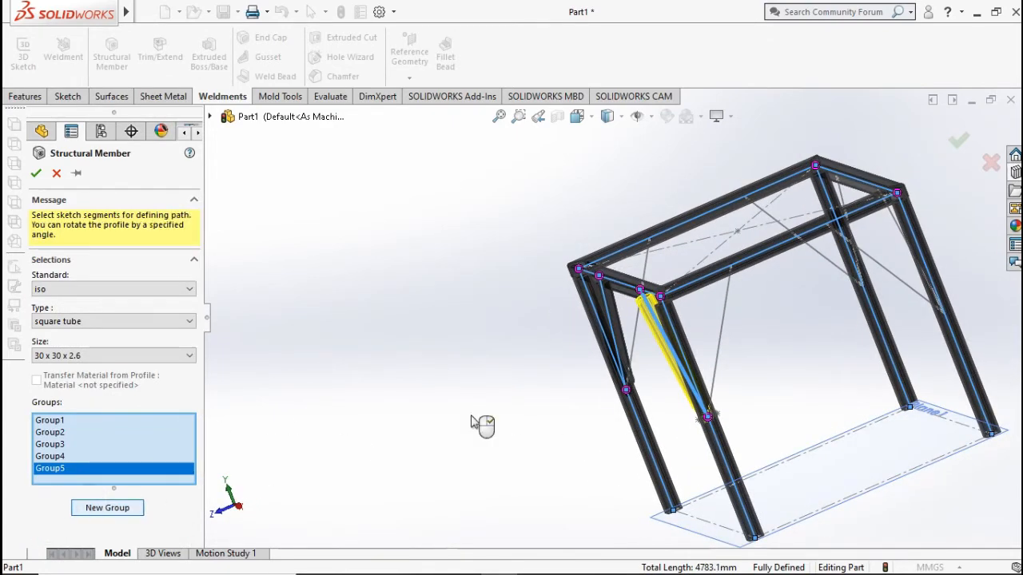
pyautogui.click(722, 331)
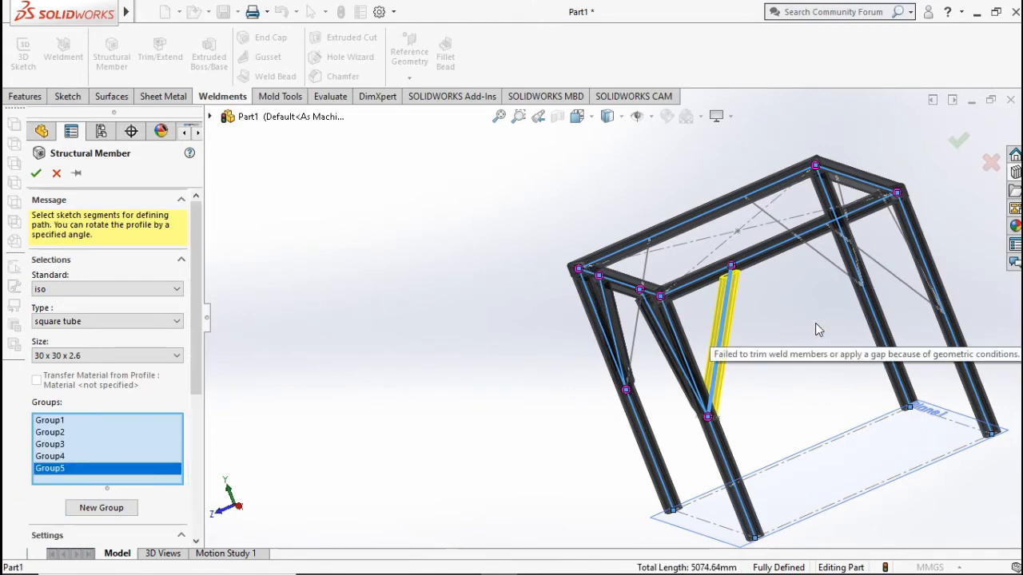
pyautogui.moveTo(815, 323); pyautogui.dragTo(838, 278, button='middle')
pyautogui.scroll(-3, 839, 277)
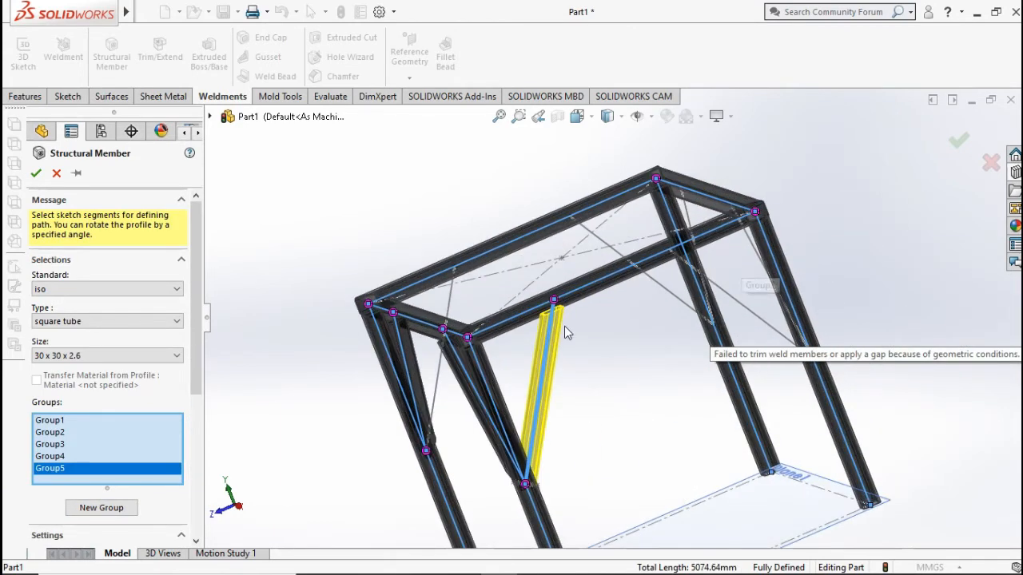
# - Create a sixth group for the right-side brace line and a seventh for the rear-face brace line at the rear-right leg
pyautogui.click(102, 507)
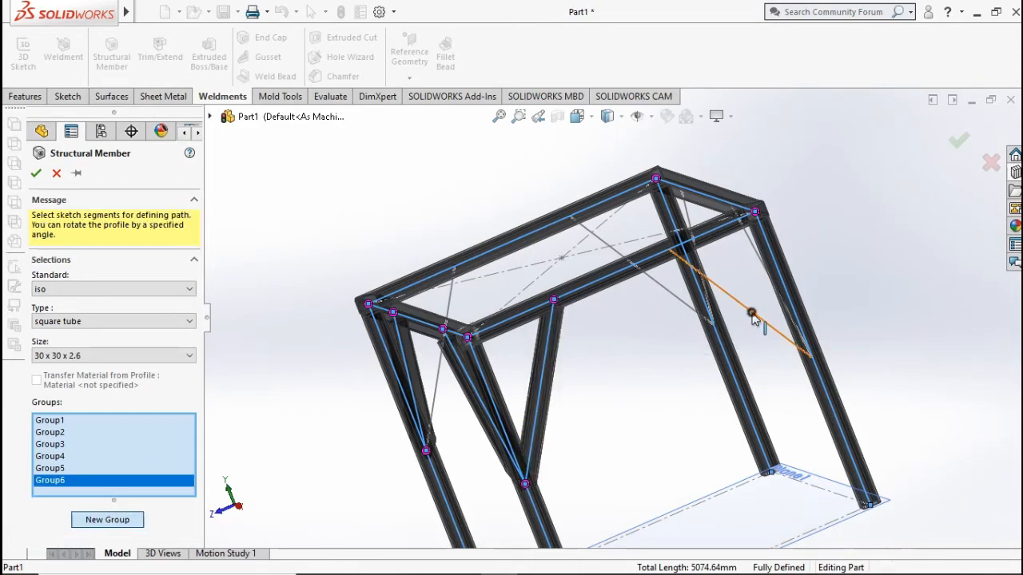
pyautogui.click(728, 280)
pyautogui.moveTo(727, 279)
pyautogui.mouseDown(button='middle')
pyautogui.moveTo(635, 344)
pyautogui.moveTo(379, 457)
pyautogui.mouseUp(button='middle')
pyautogui.click(93, 520)
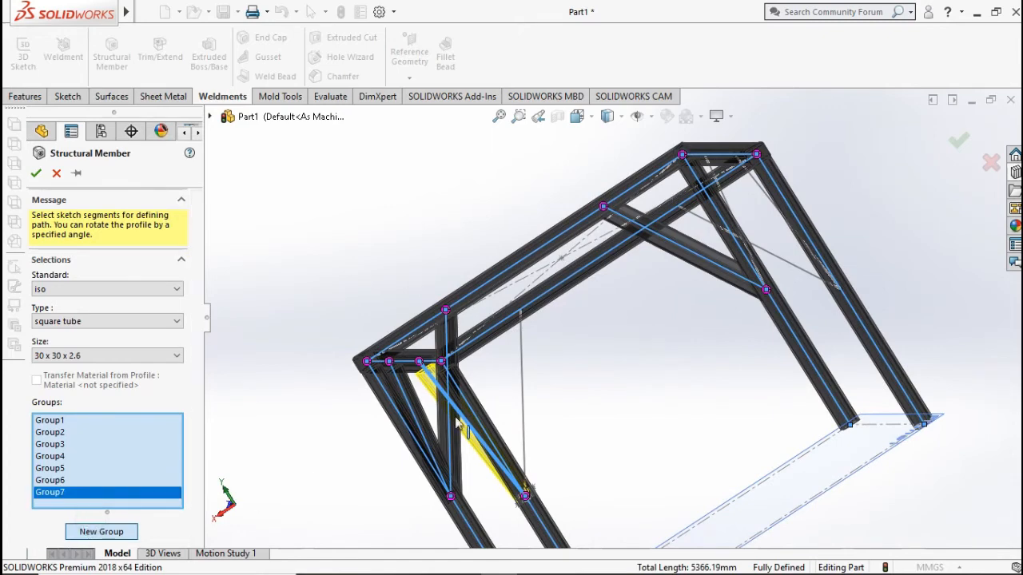
pyautogui.click(524, 388)
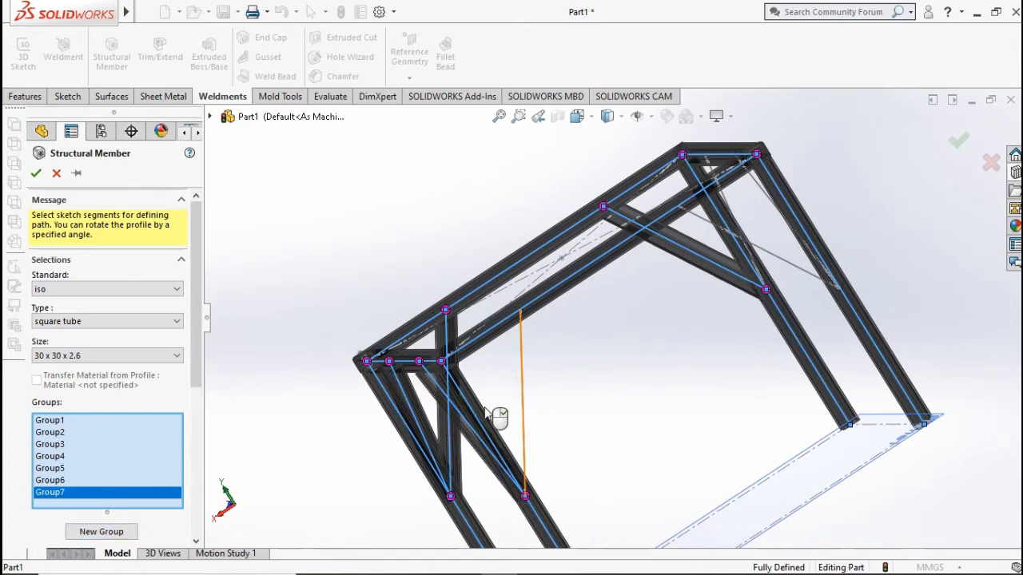
# - Create an eighth group for the rear-face brace line and a ninth for the left-side brace line at the rear-left leg
pyautogui.click(101, 531)
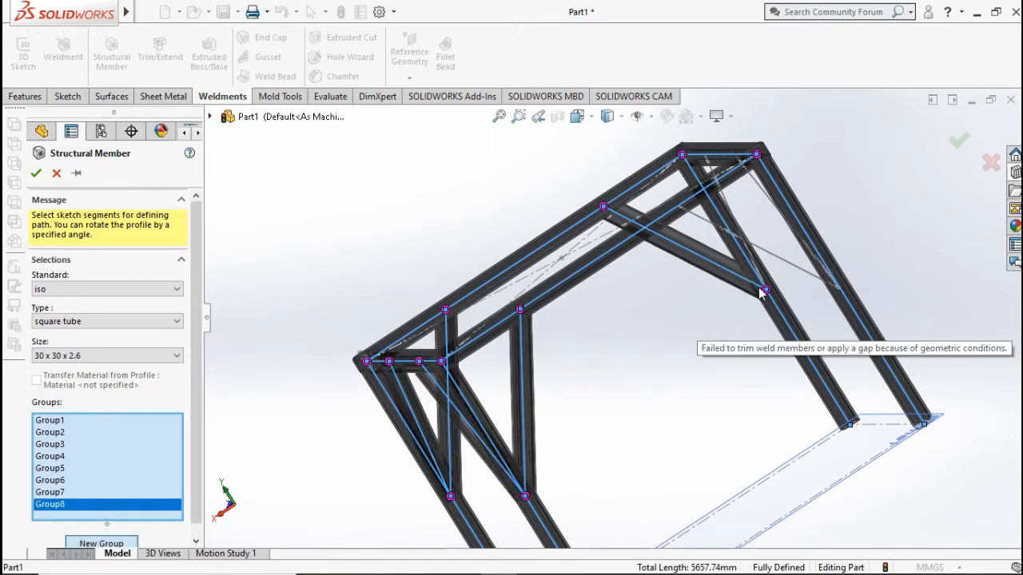
pyautogui.click(795, 265)
pyautogui.moveTo(760, 205)
pyautogui.mouseDown(button='middle')
pyautogui.moveTo(731, 218)
pyautogui.moveTo(648, 325)
pyautogui.mouseUp(button='middle')
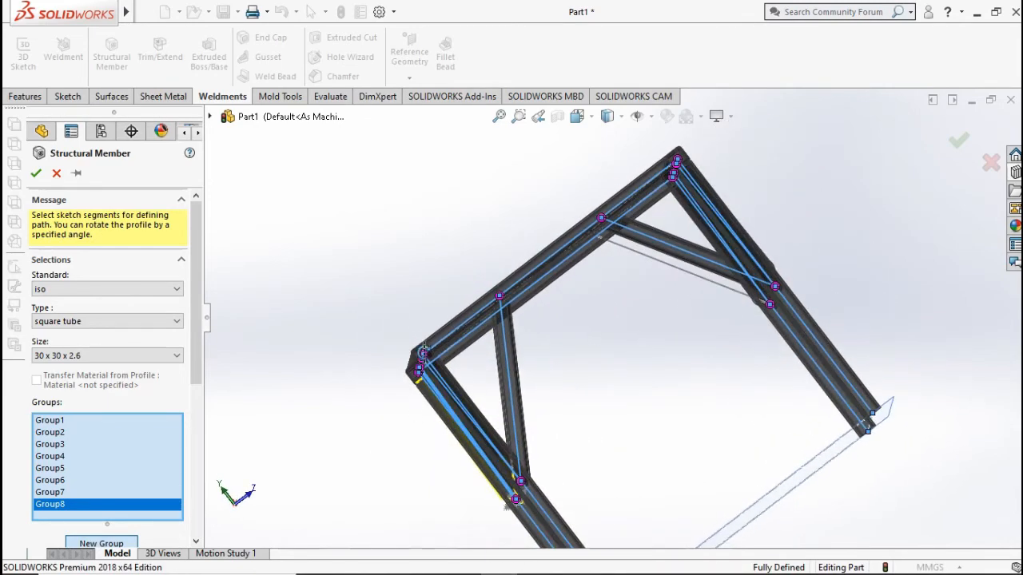
pyautogui.moveTo(425, 349); pyautogui.dragTo(450, 377, button='middle')
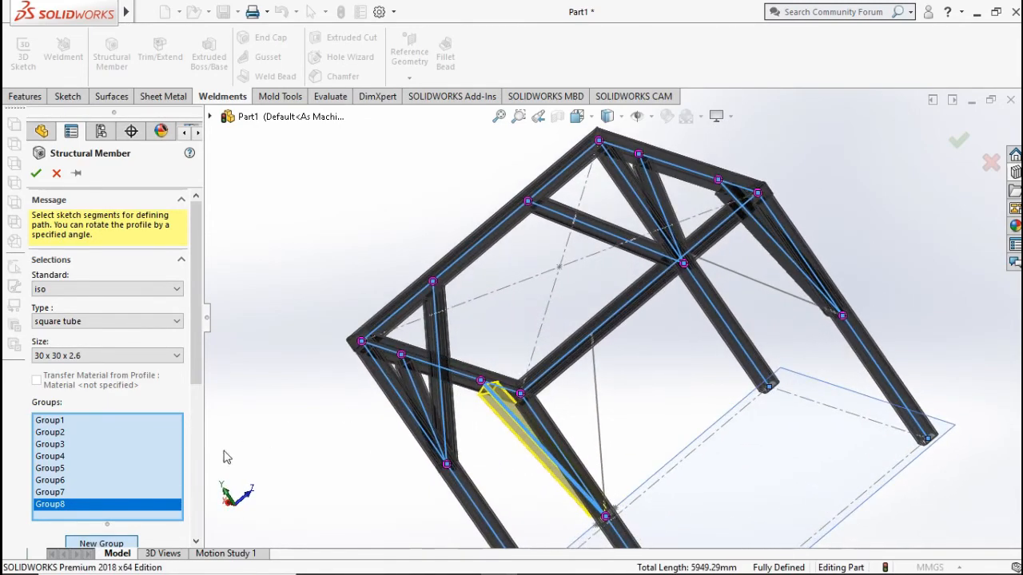
pyautogui.click(113, 543)
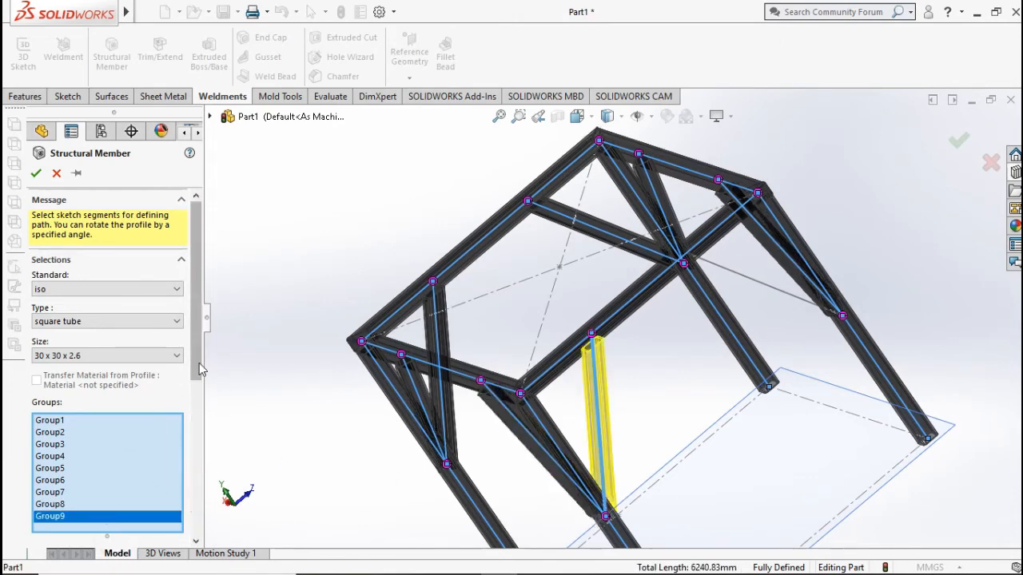
# - Create a tenth group containing the left-side brace line at the front-left leg and finish the structural member
pyautogui.scroll(-3, 140, 471)
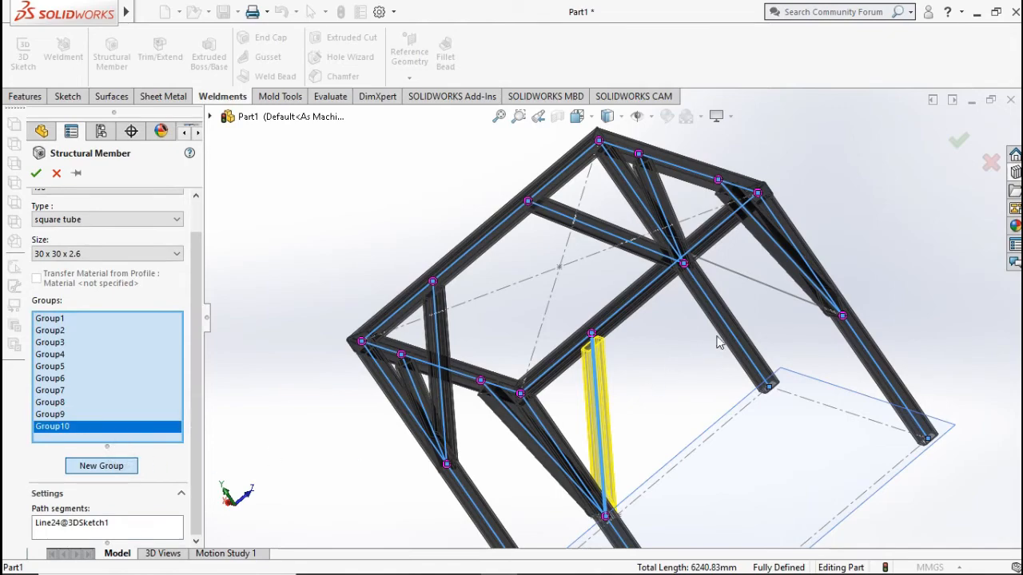
pyautogui.click(775, 292)
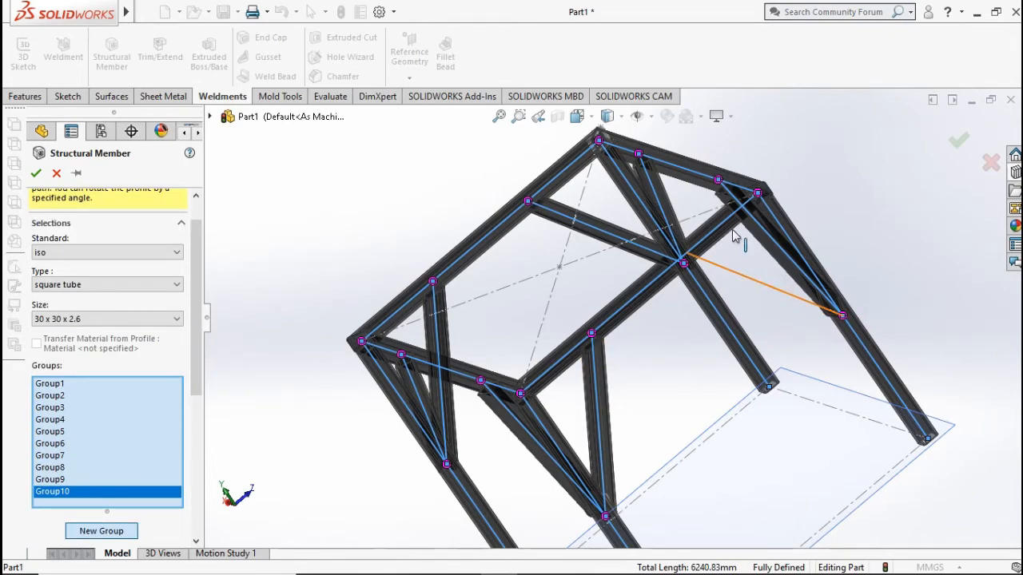
pyautogui.moveTo(734, 233); pyautogui.dragTo(664, 335, button='middle')
pyautogui.scroll(-2, 65, 379)
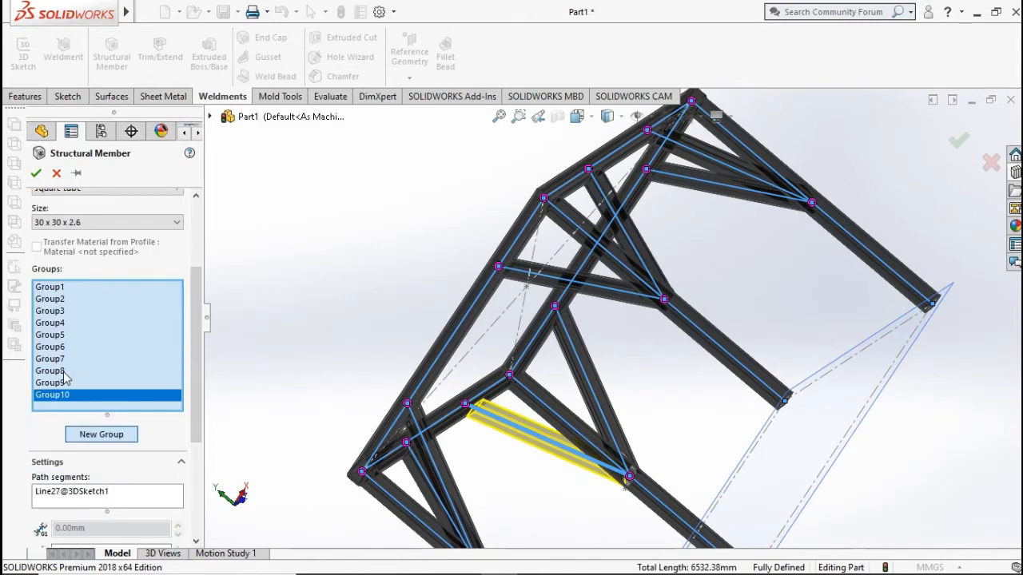
pyautogui.click(36, 173)
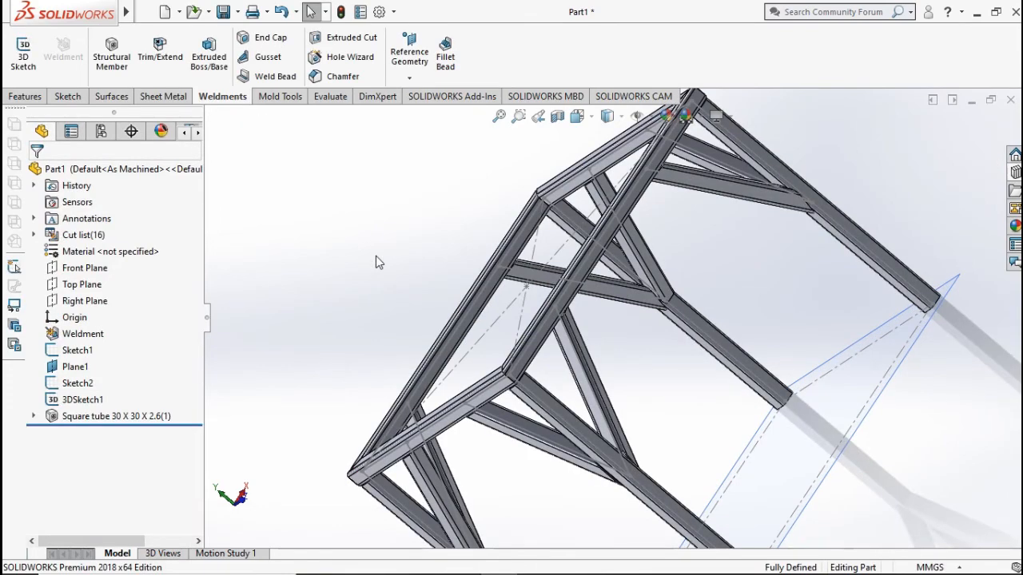
# - Hide Sketch1, Plane1 and Sketch2 so that only the tube frame is displayed
pyautogui.hotkey('ctrl', '7')
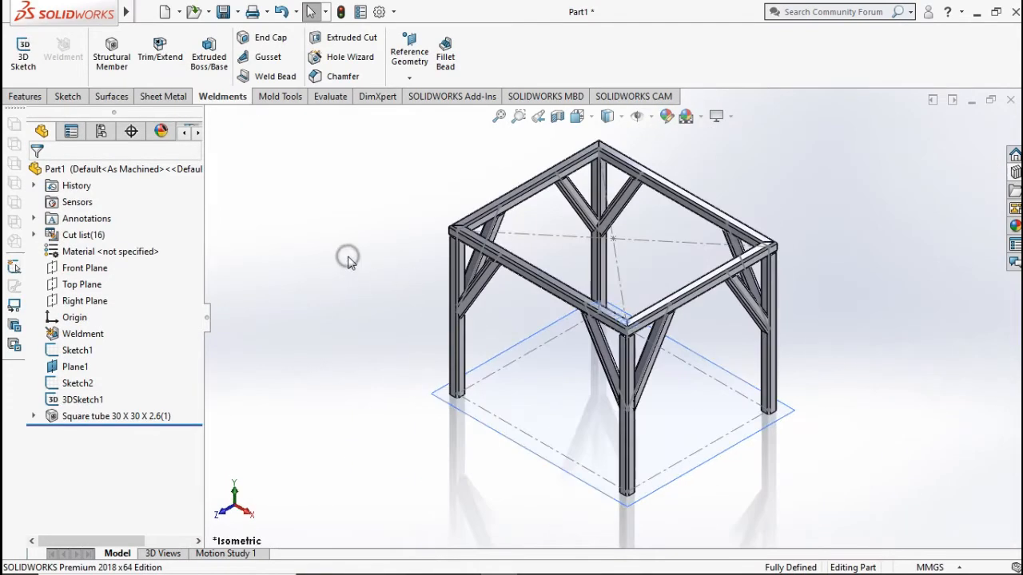
pyautogui.rightClick(80, 400)
pyautogui.press('Escape')
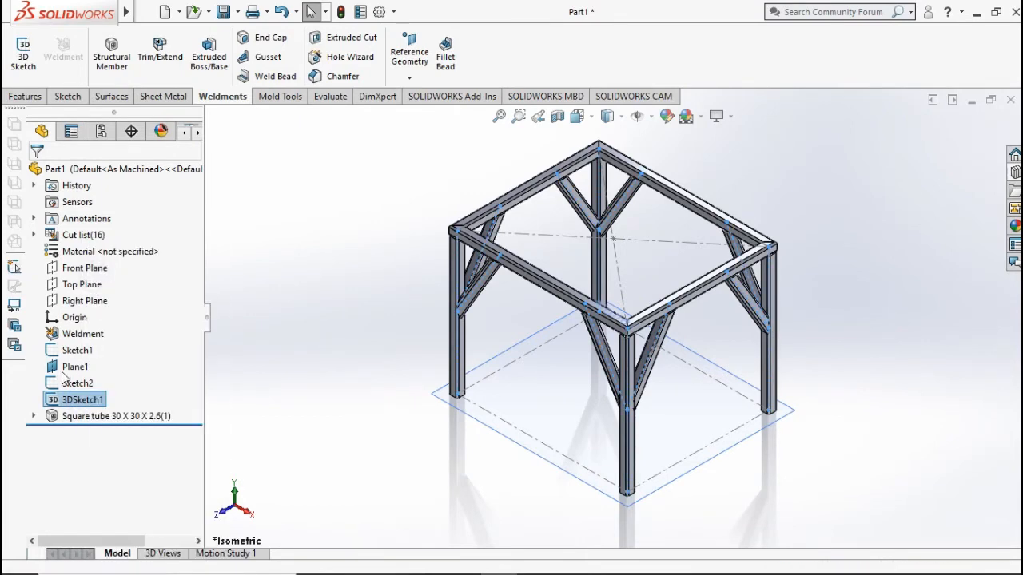
pyautogui.click(73, 352)
pyautogui.rightClick(71, 353)
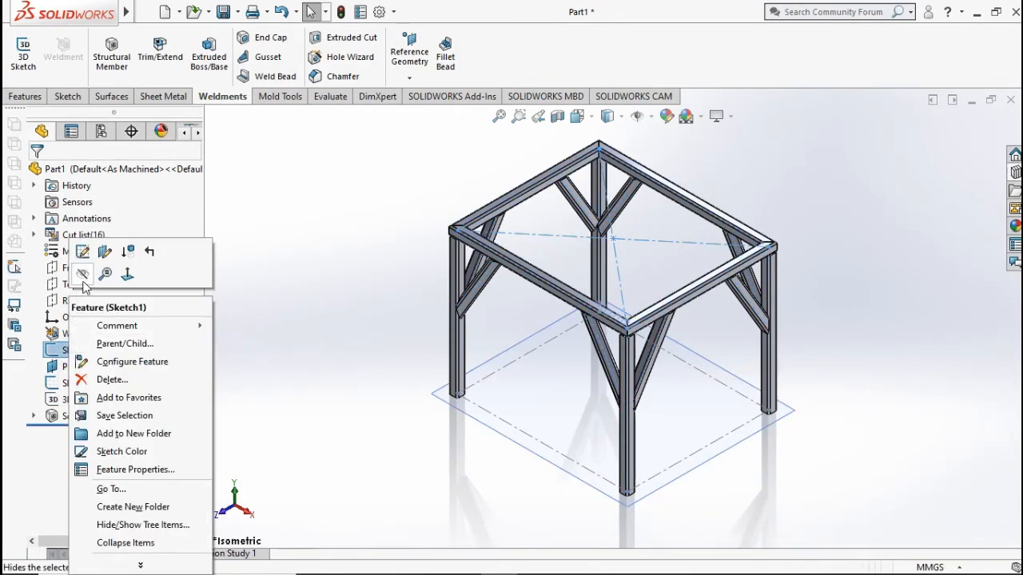
pyautogui.press('Escape')
pyautogui.click(72, 368)
pyautogui.rightClick(70, 369)
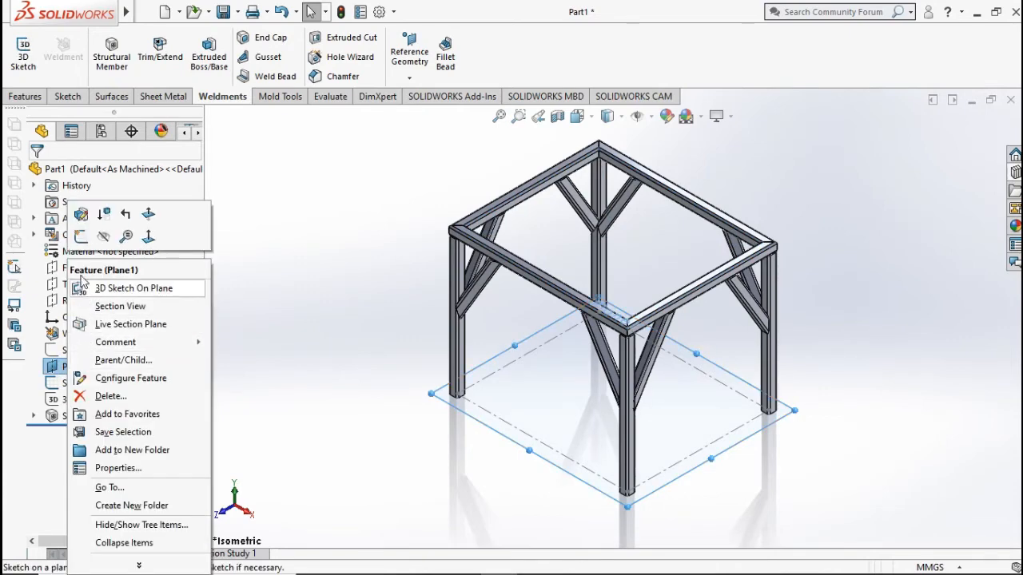
pyautogui.click(103, 235)
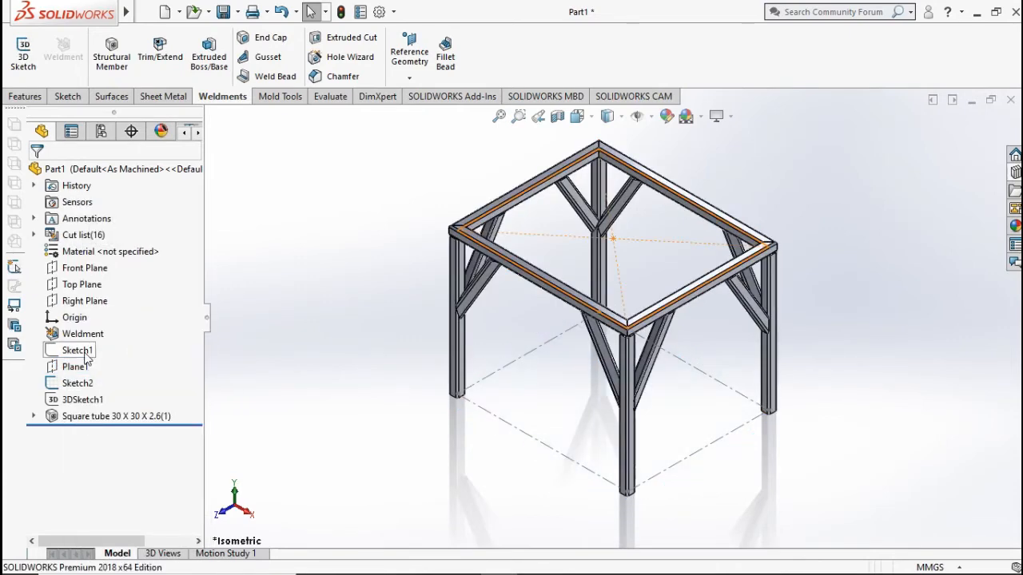
pyautogui.rightClick(76, 384)
pyautogui.click(89, 274)
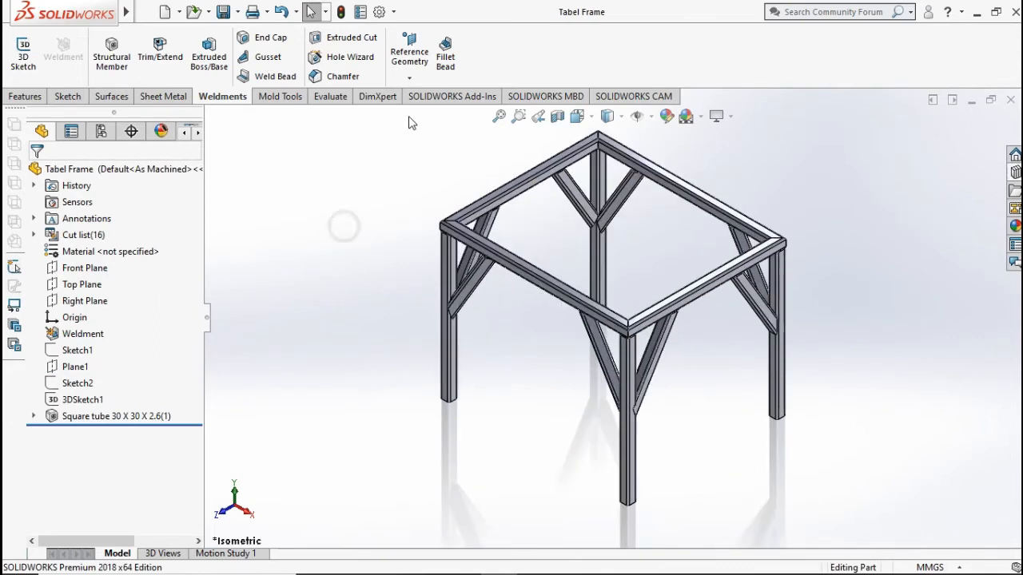
# - Enable the SOLIDWORKS Simulation add-in and create a static study for the table frame
pyautogui.click(432, 96)
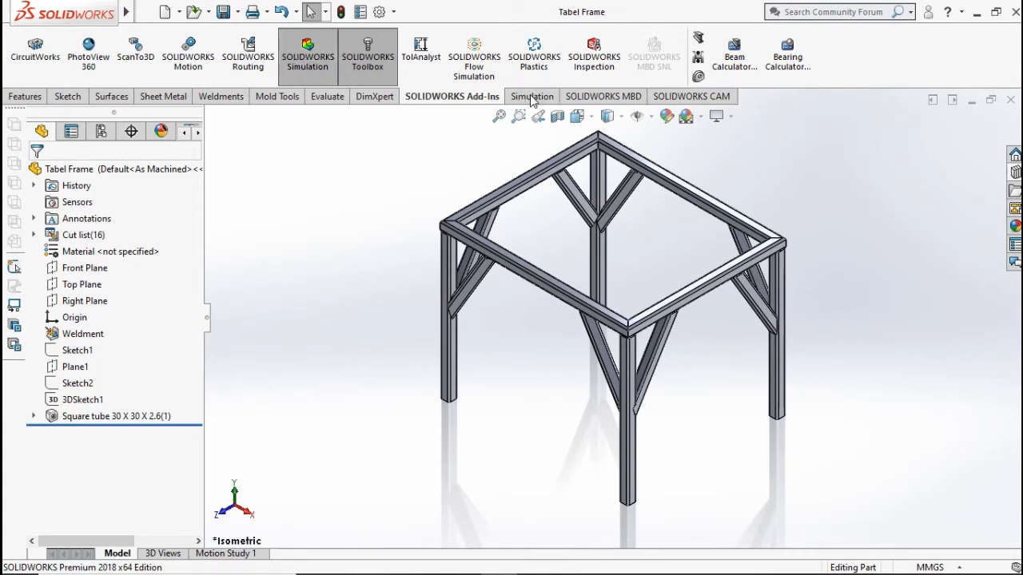
pyautogui.click(531, 97)
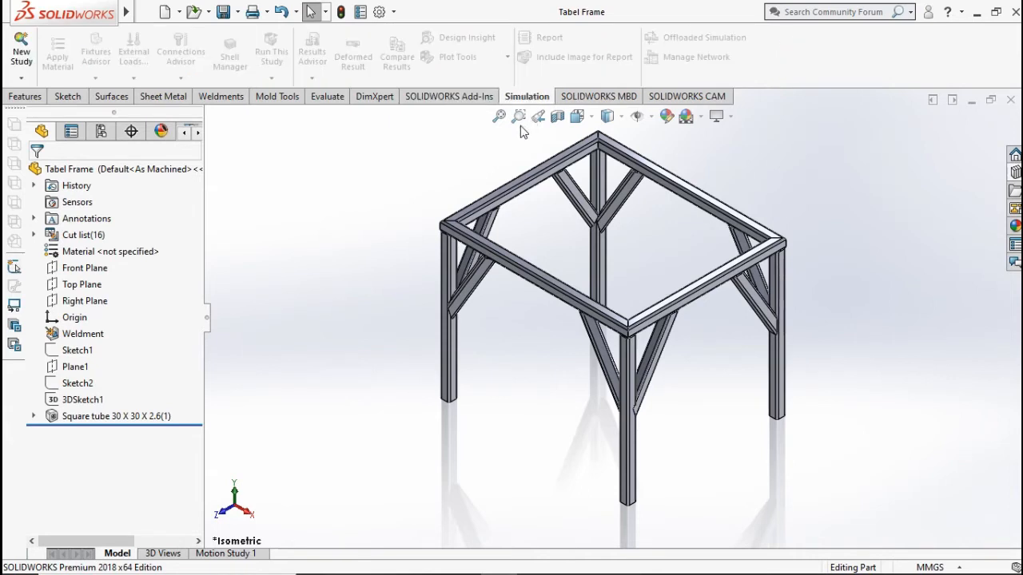
pyautogui.click(21, 78)
pyautogui.click(42, 96)
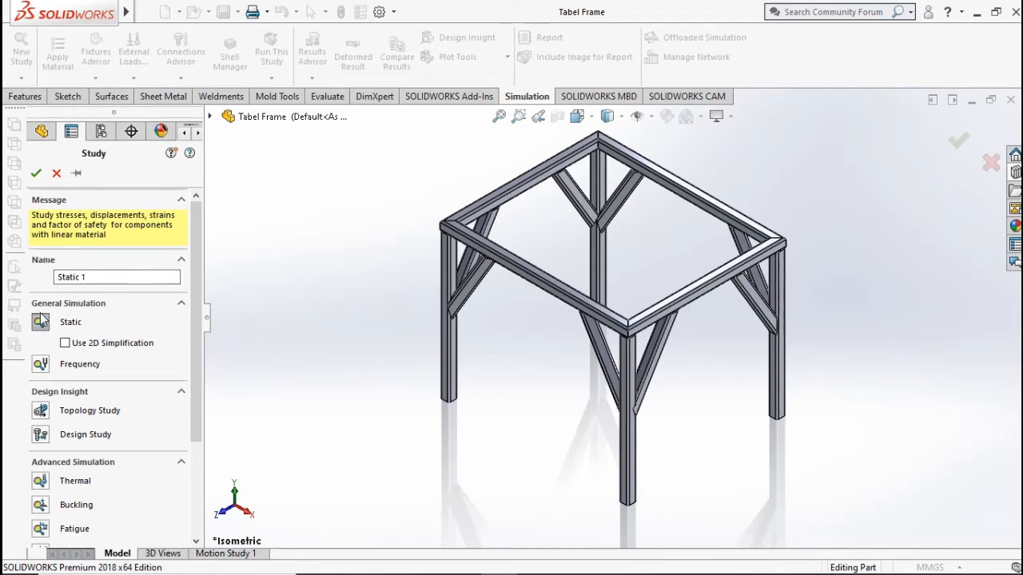
pyautogui.click(36, 174)
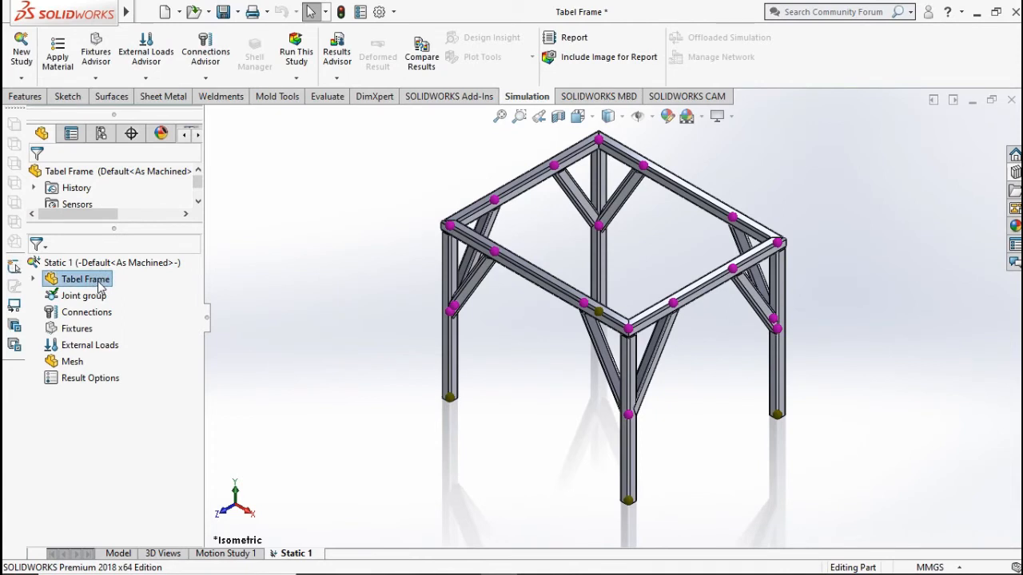
# - Apply ASTM A36 Steel to all bodies of the frame, with the material units set to SI - N/mm^2 (MPa)
pyautogui.rightClick(91, 286)
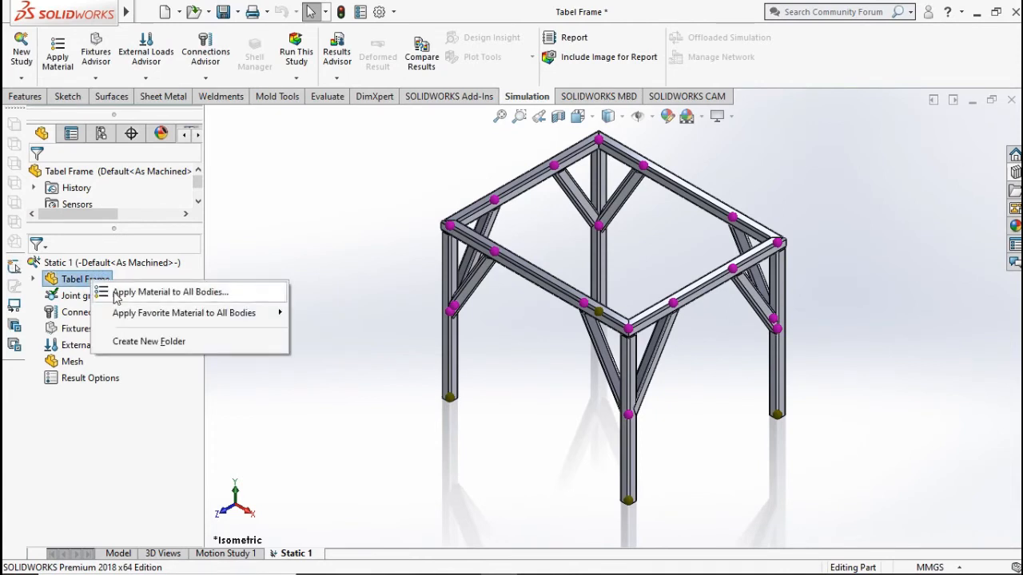
pyautogui.click(118, 297)
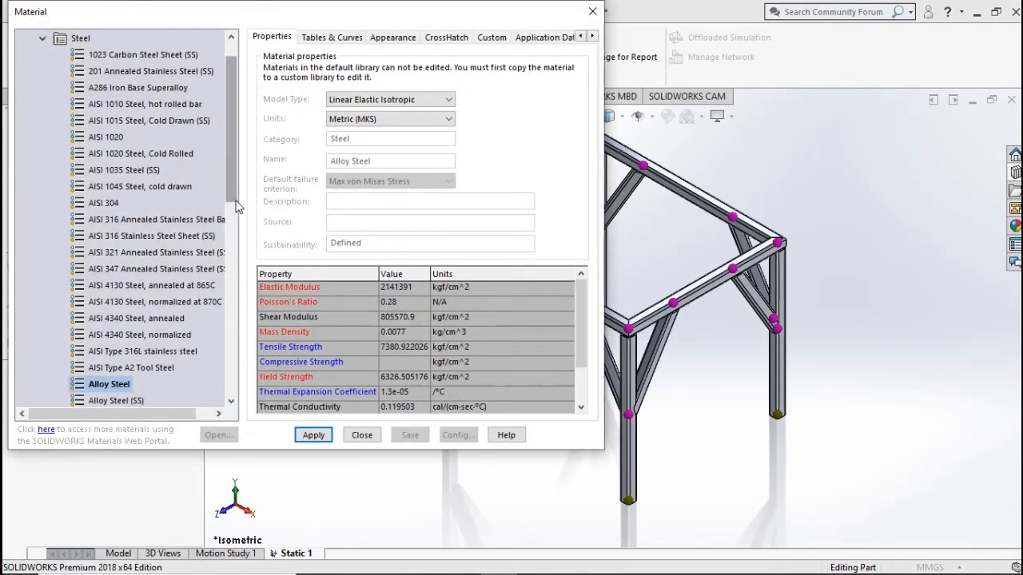
pyautogui.moveTo(231, 200); pyautogui.dragTo(230, 246)
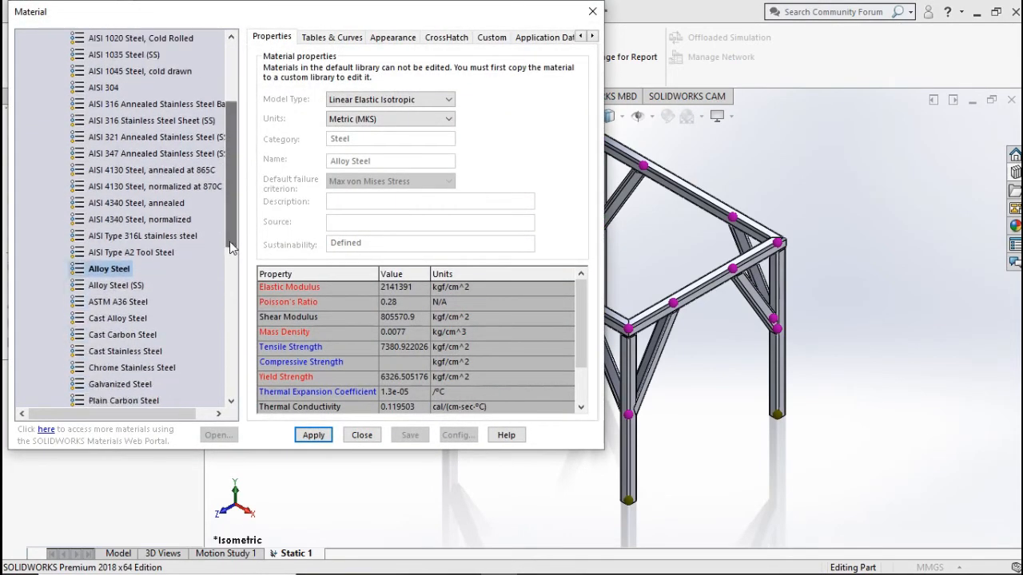
pyautogui.click(124, 302)
pyautogui.click(436, 119)
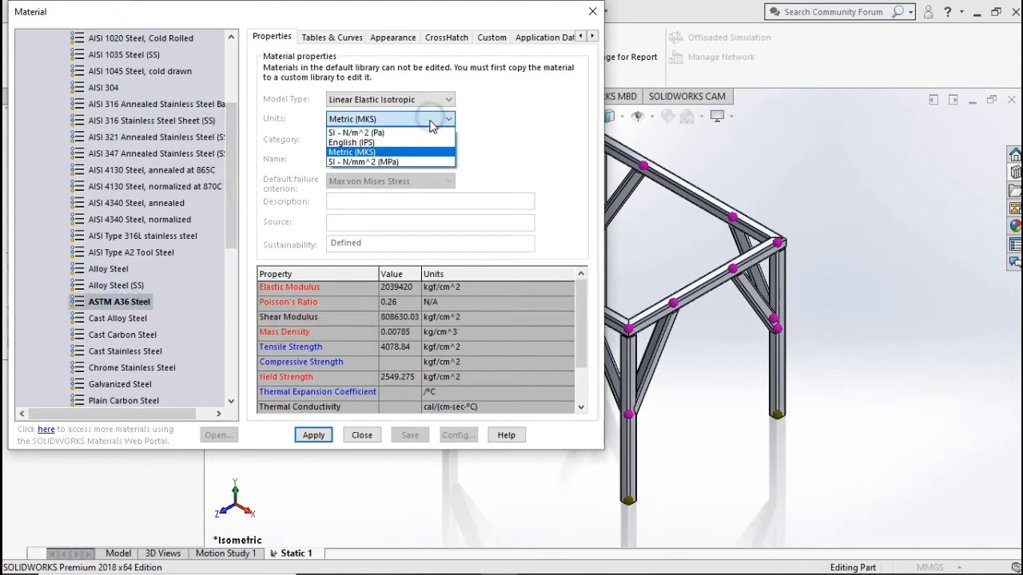
pyautogui.click(413, 162)
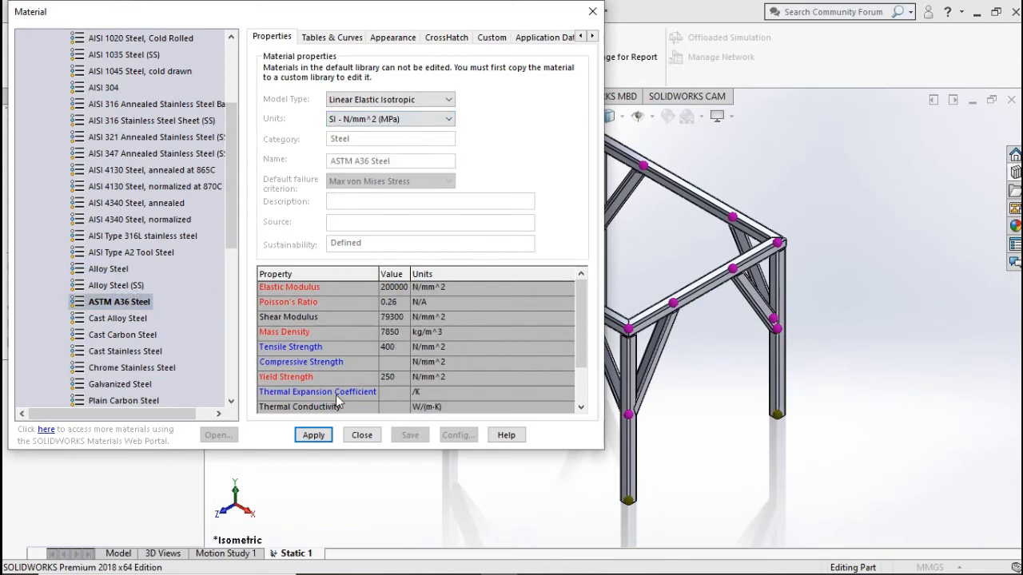
pyautogui.click(316, 436)
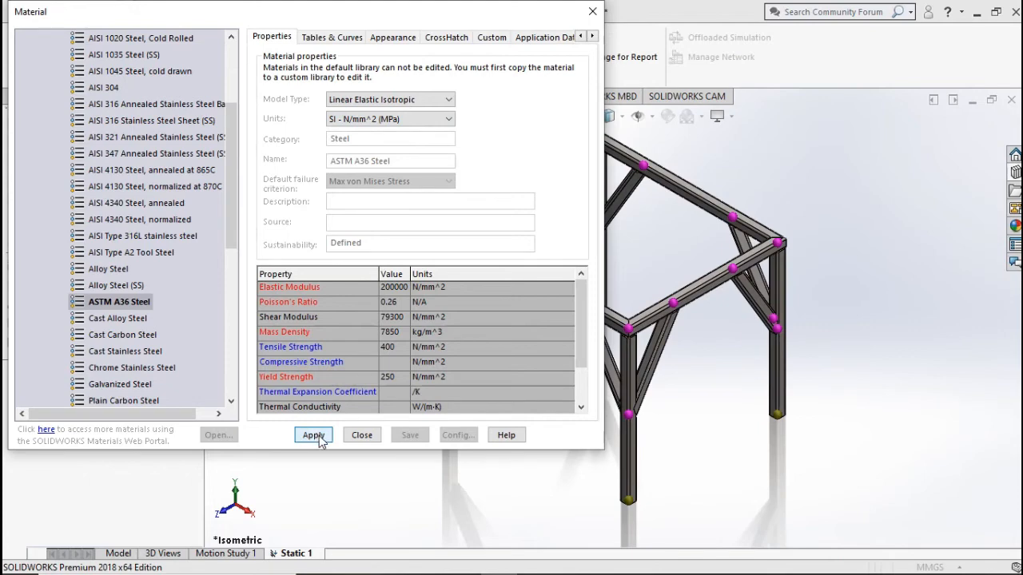
pyautogui.click(361, 435)
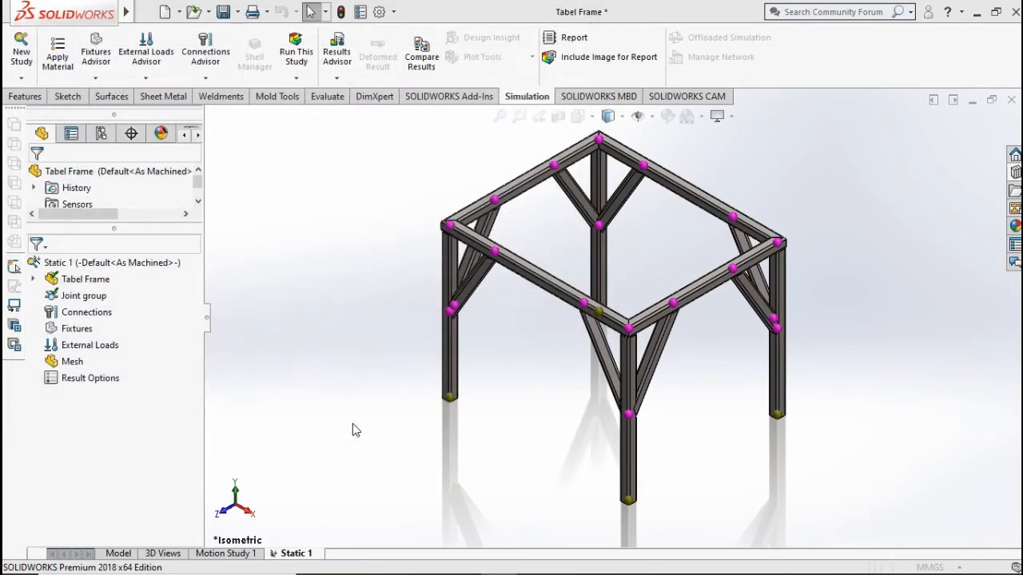
# - Apply a Fixed Geometry fixture to the joints at the bottom ends of all four table legs
pyautogui.click(96, 77)
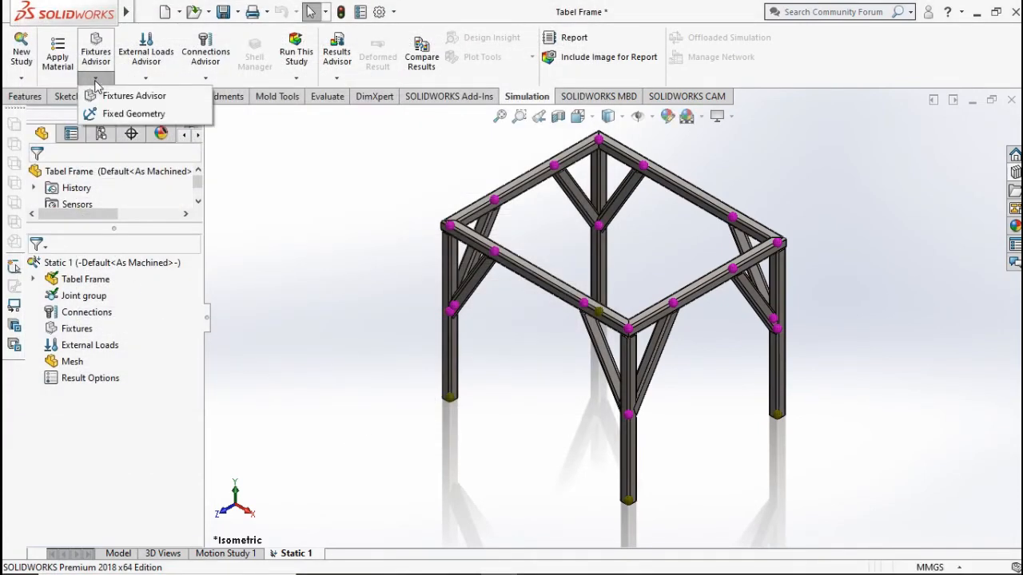
pyautogui.click(103, 118)
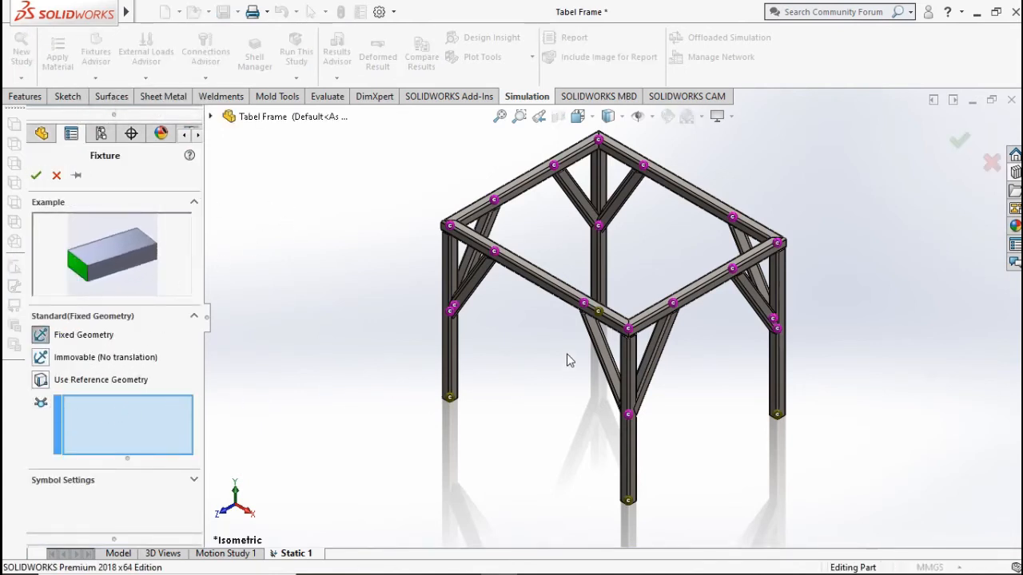
pyautogui.moveTo(568, 359); pyautogui.dragTo(450, 424, button='middle')
pyautogui.scroll(-3, 449, 424)
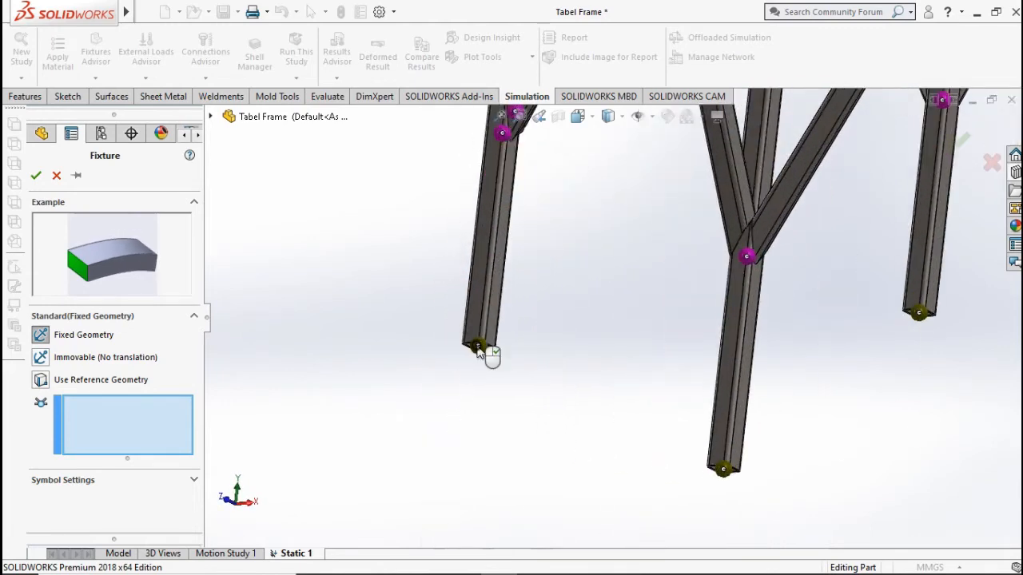
pyautogui.click(478, 347)
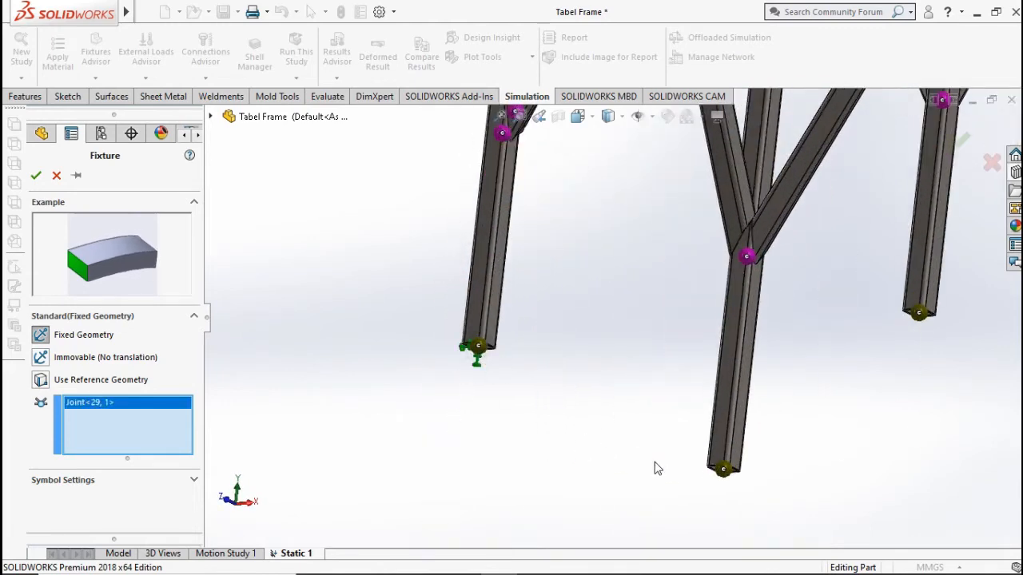
pyautogui.click(725, 473)
pyautogui.moveTo(804, 440); pyautogui.dragTo(657, 422, button='middle')
pyautogui.click(831, 316)
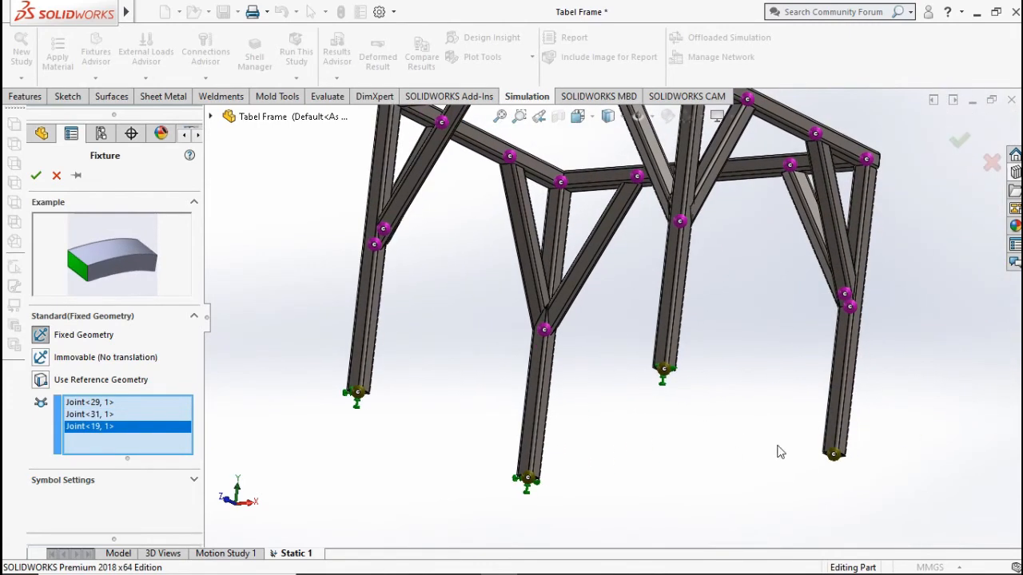
pyautogui.click(834, 456)
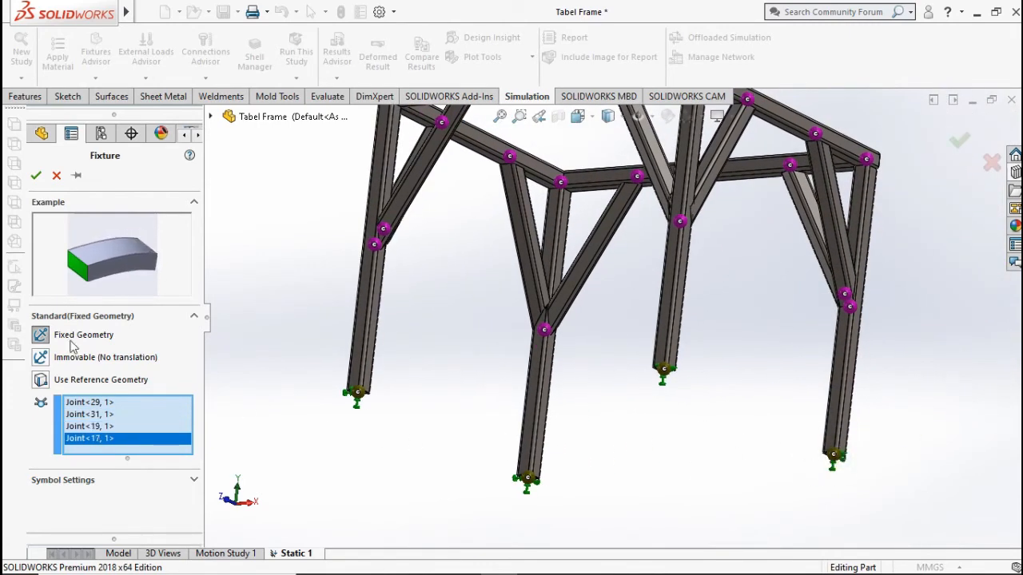
pyautogui.click(38, 179)
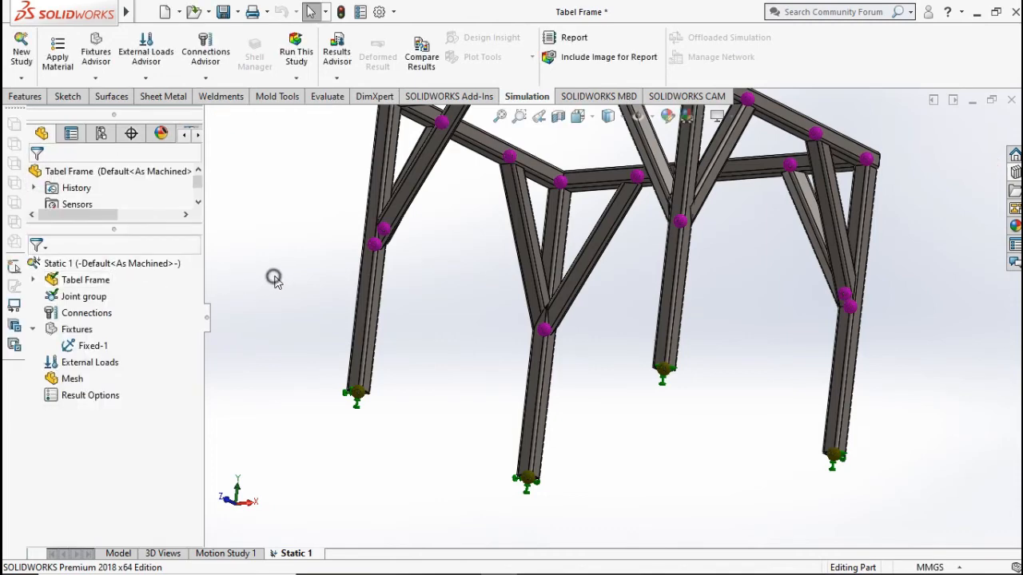
pyautogui.hotkey('ctrl', 'shift', 'z')
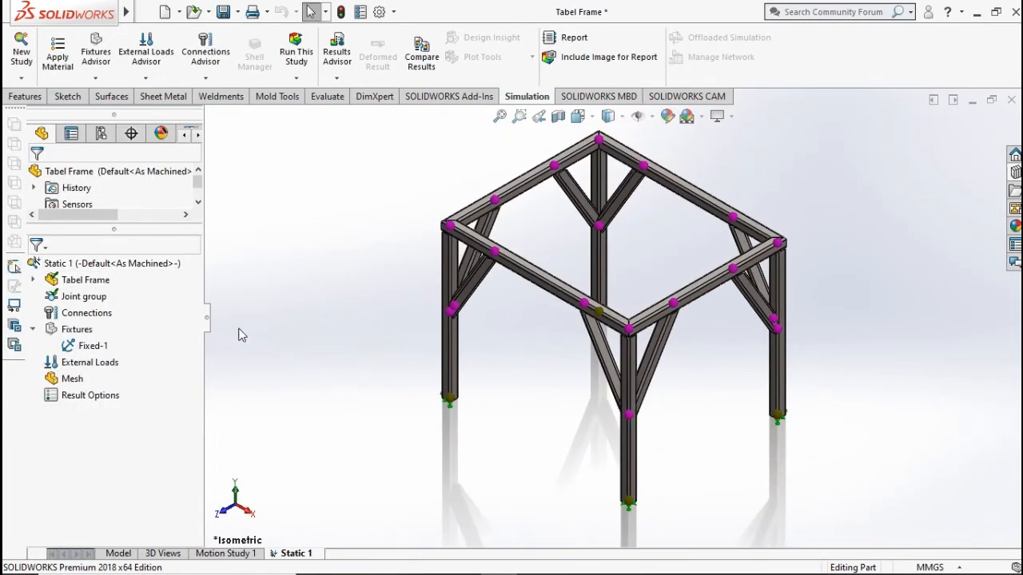
pyautogui.click(33, 329)
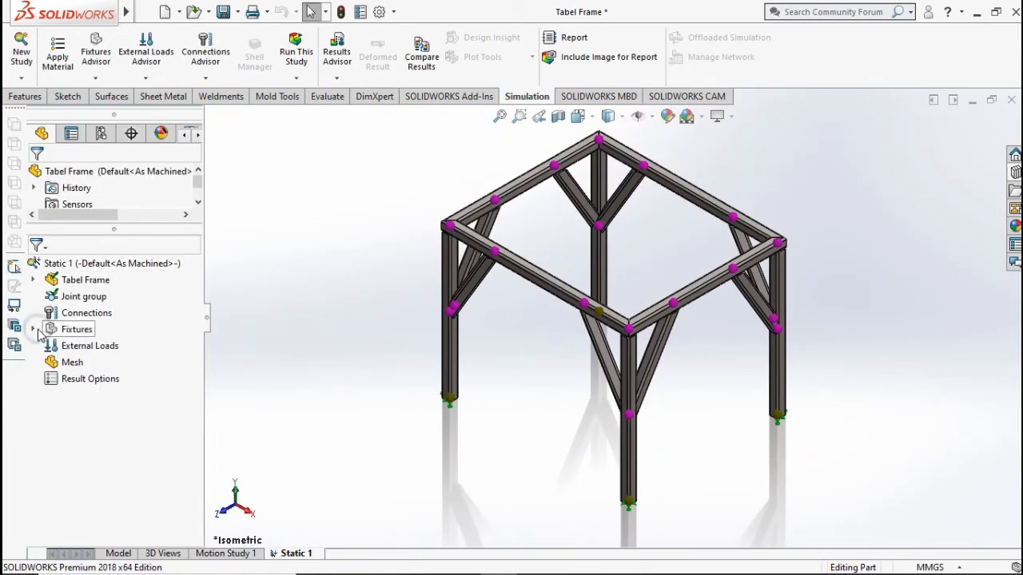
# - Start a Force load on beams and select the four horizontal tubes of the frame's top rectangle
pyautogui.click(146, 78)
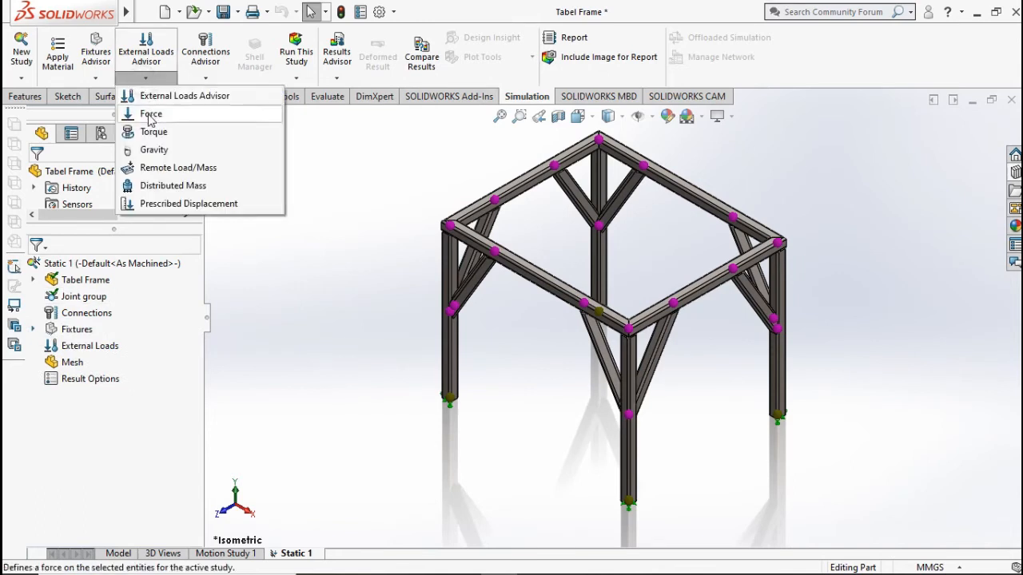
pyautogui.click(152, 113)
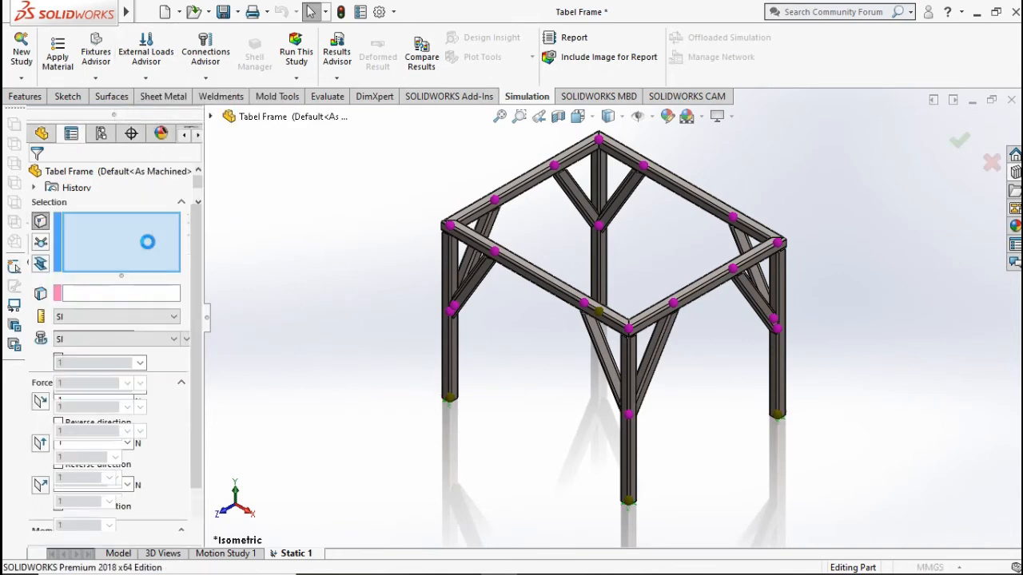
pyautogui.click(40, 265)
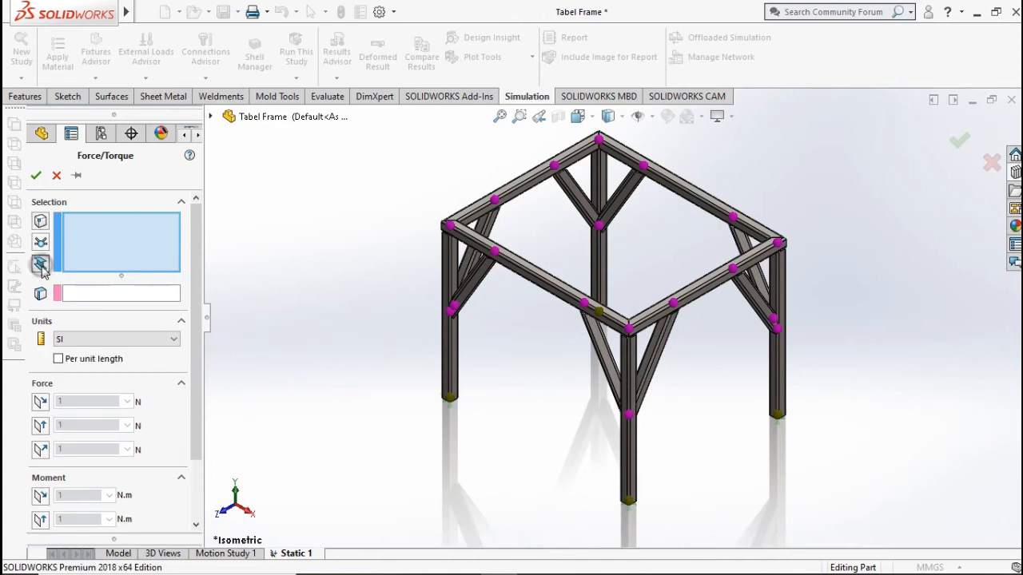
pyautogui.scroll(-2, 555, 196)
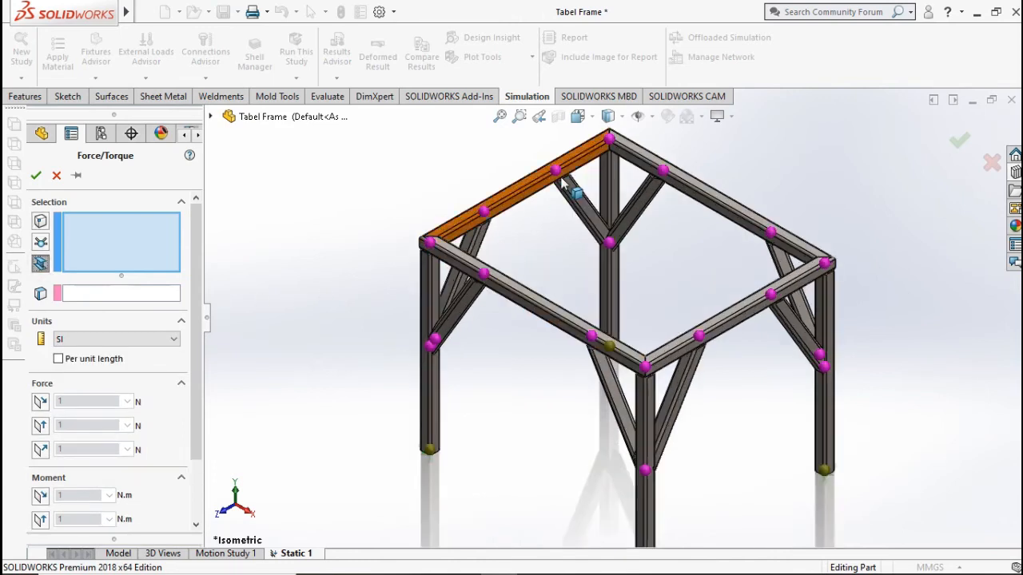
pyautogui.click(515, 192)
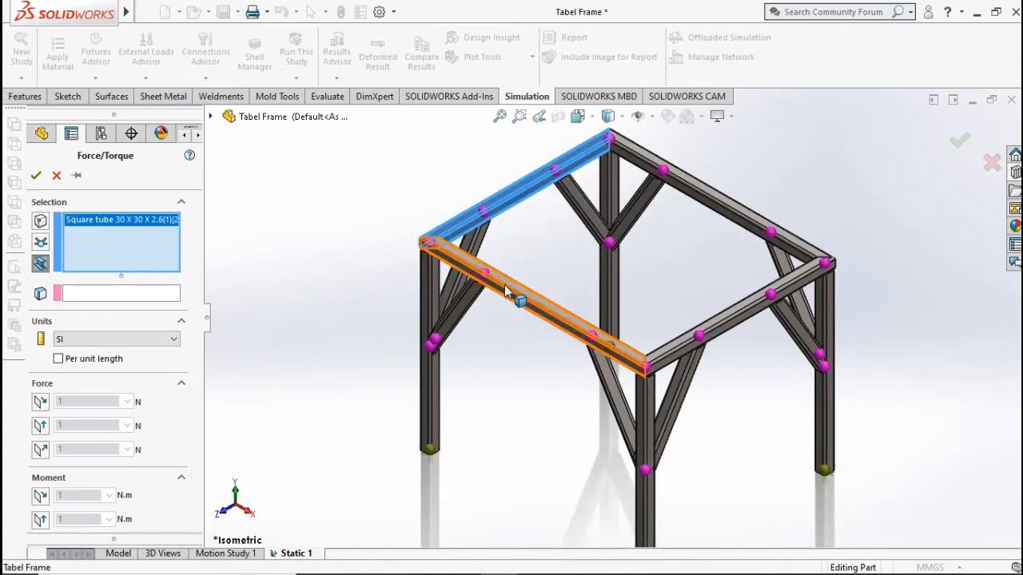
pyautogui.click(547, 314)
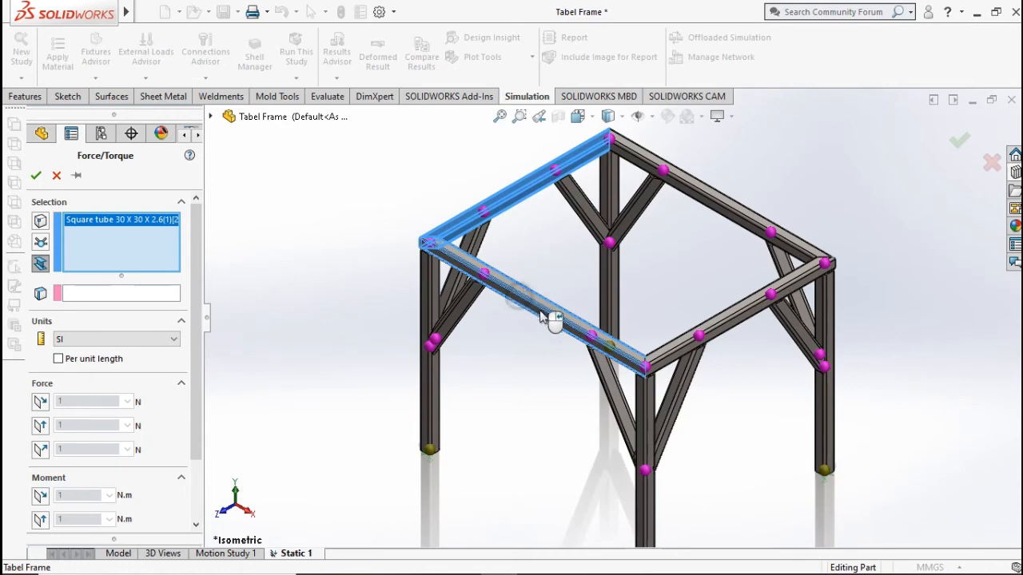
pyautogui.click(691, 355)
pyautogui.click(719, 212)
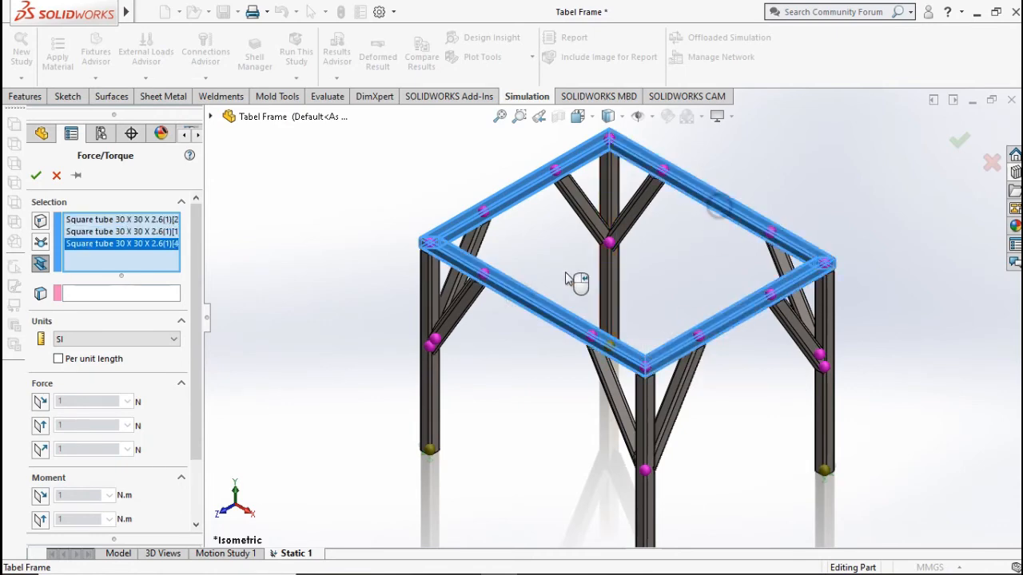
# - Use a vertical edge of the front leg as the force direction and define the load per unit length in SI units
pyautogui.click(111, 293)
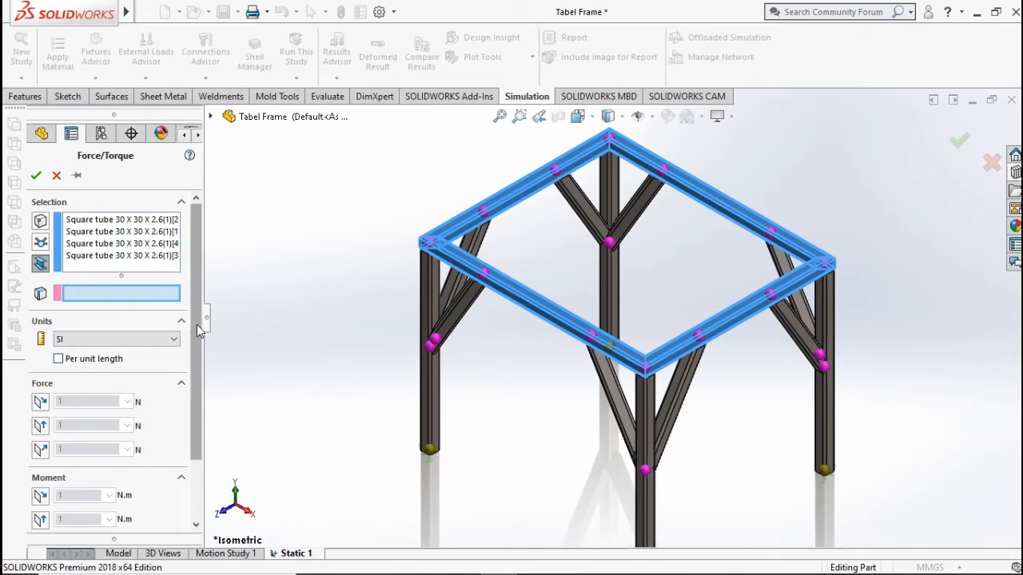
pyautogui.moveTo(196, 325)
pyautogui.mouseDown()
pyautogui.moveTo(188, 373)
pyautogui.moveTo(194, 310)
pyautogui.mouseUp()
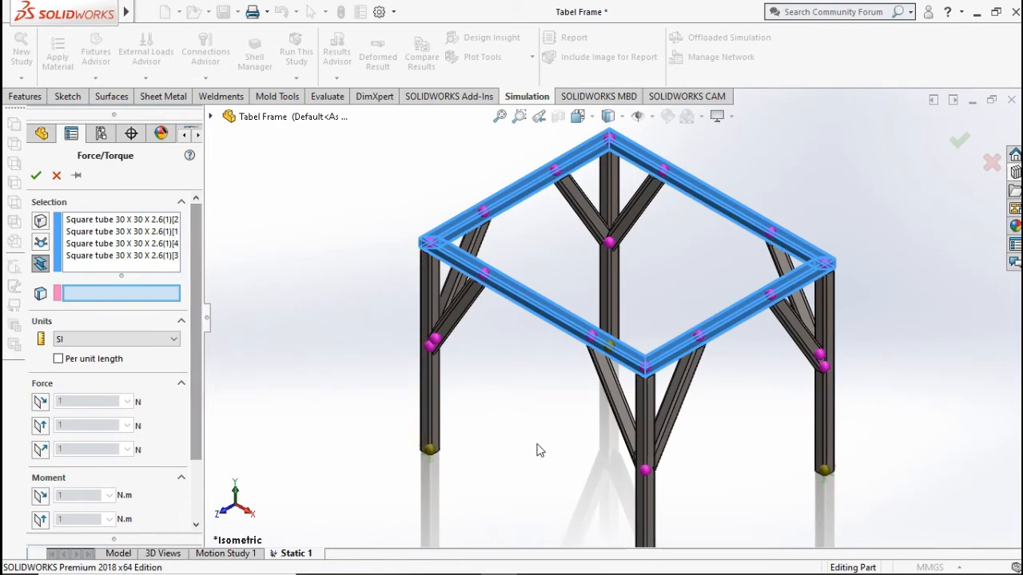
pyautogui.click(646, 452)
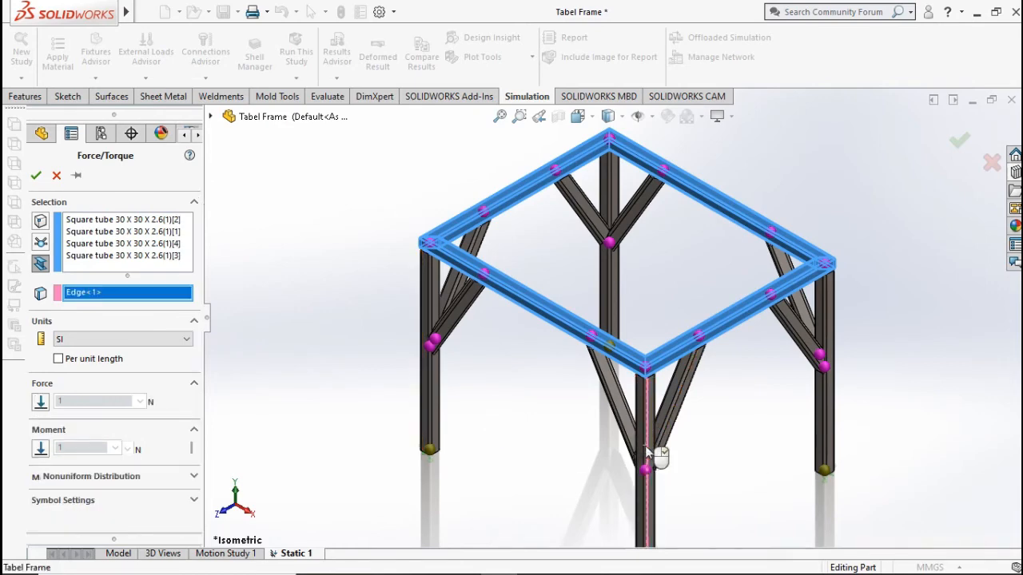
pyautogui.click(101, 338)
pyautogui.click(103, 347)
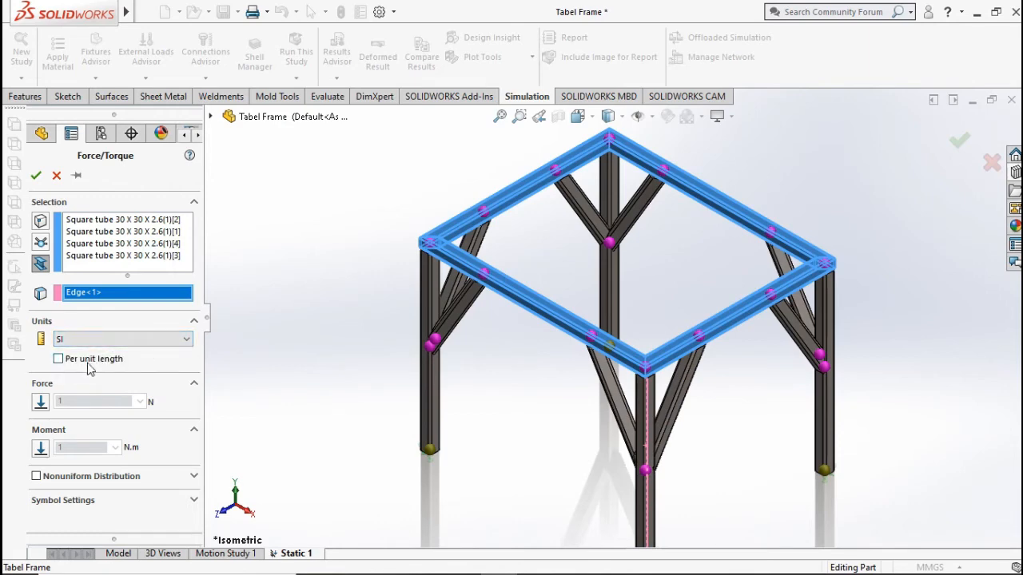
pyautogui.click(88, 364)
# - Set the force along the edge to 1000 N/m, reverse its direction so it acts downward, and finish the load
pyautogui.click(40, 403)
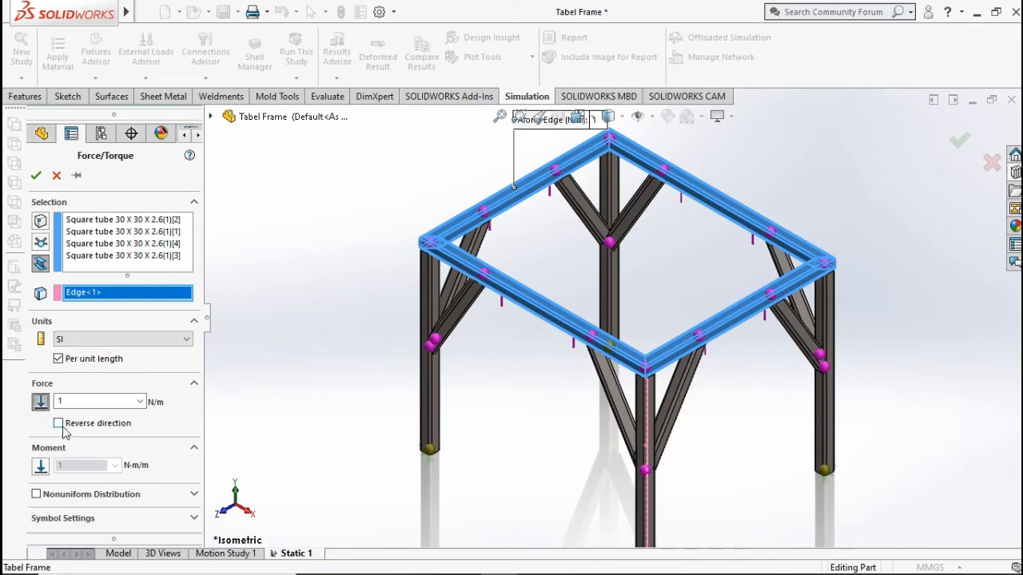
pyautogui.click(62, 427)
pyautogui.scroll(2, 512, 386)
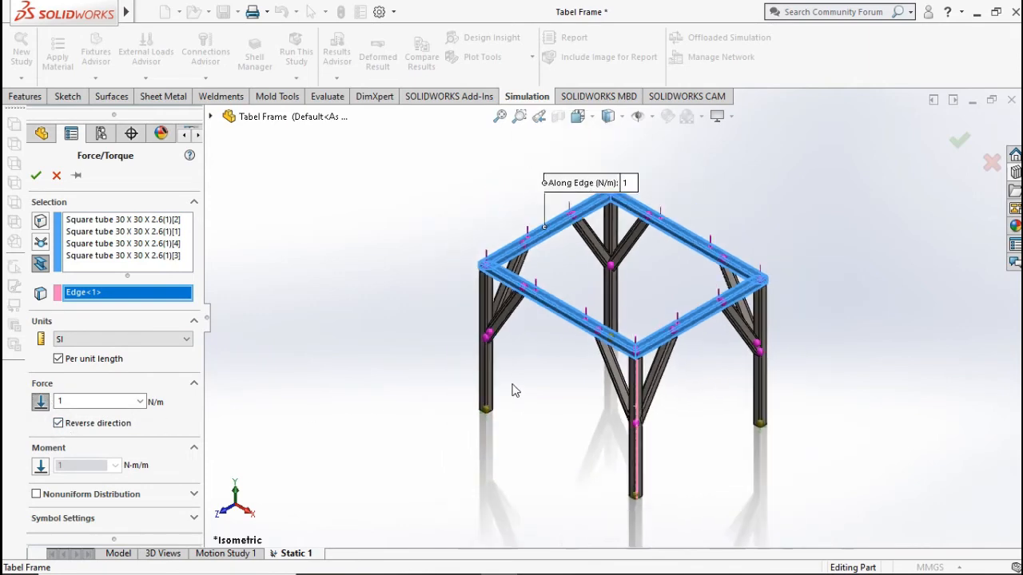
pyautogui.scroll(-1, 557, 316)
pyautogui.doubleClick(117, 400)
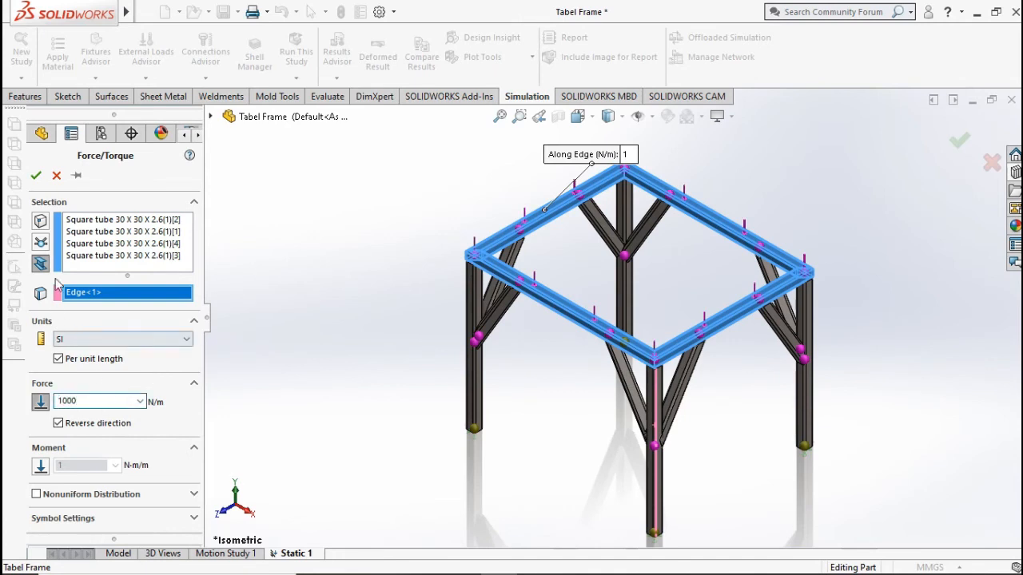
pyautogui.click(36, 175)
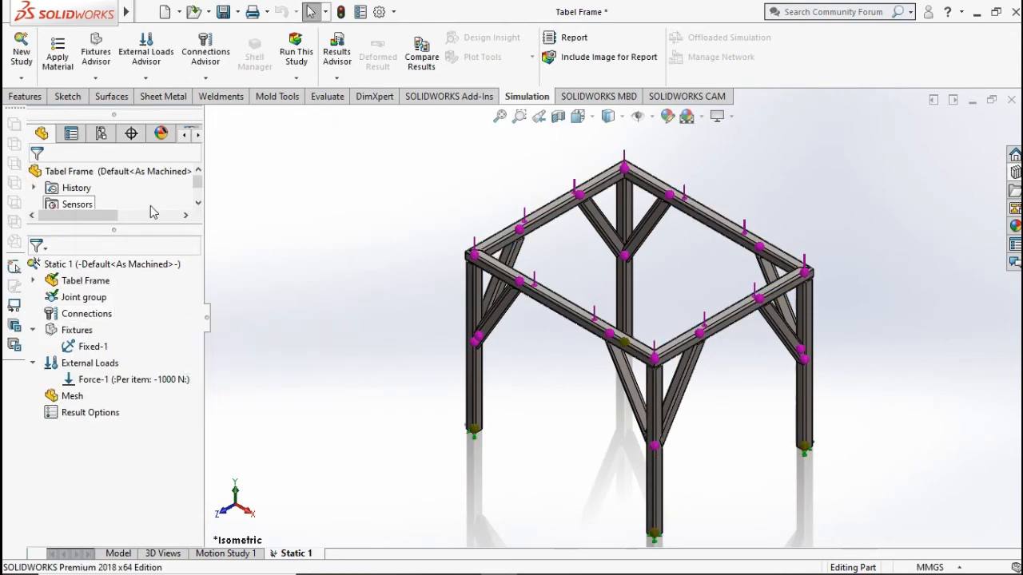
# - Add a gravity load of 9.81 m/s^2 normal to the Top Plane, acting downward
pyautogui.click(145, 76)
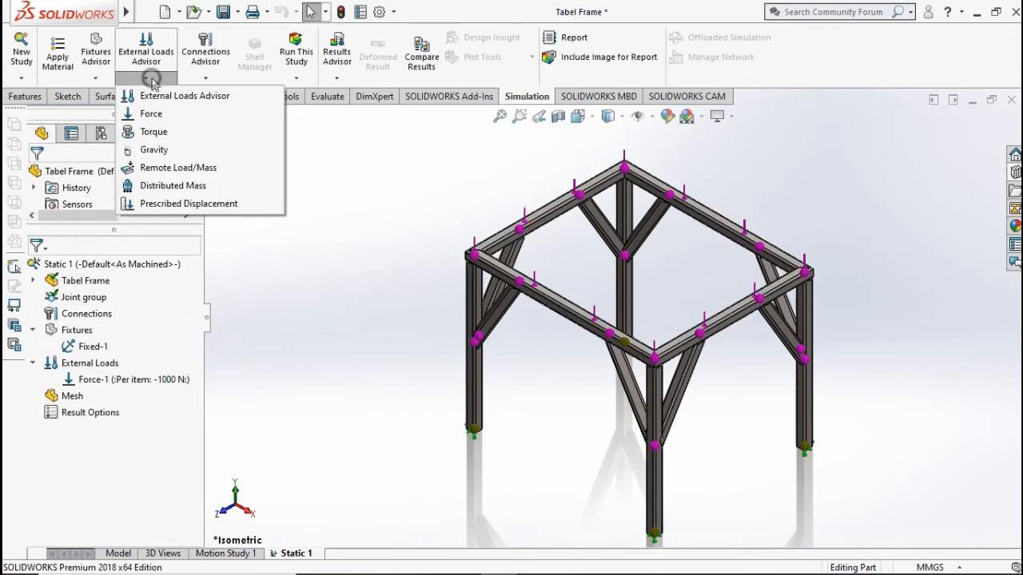
pyautogui.click(154, 150)
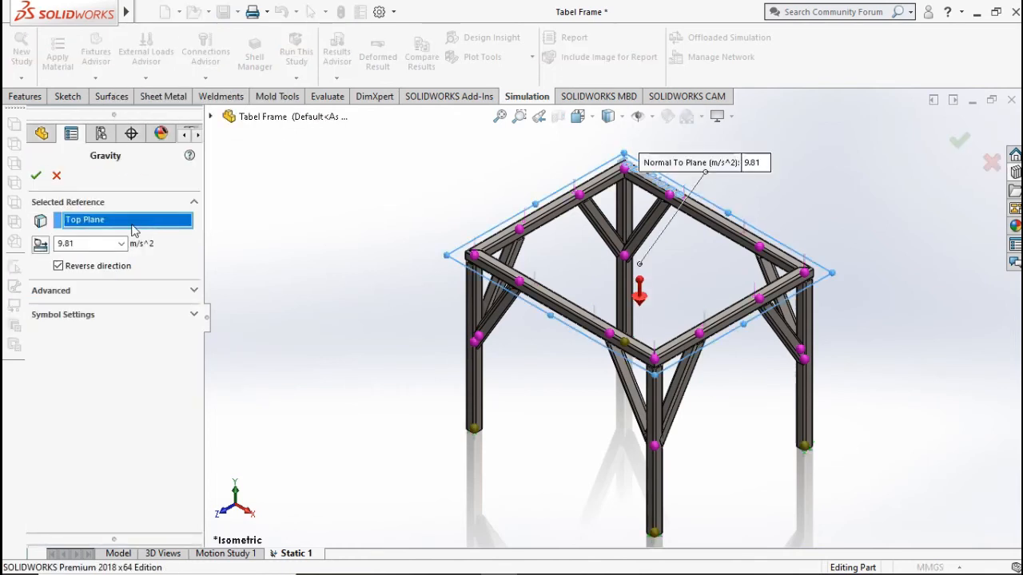
pyautogui.click(34, 179)
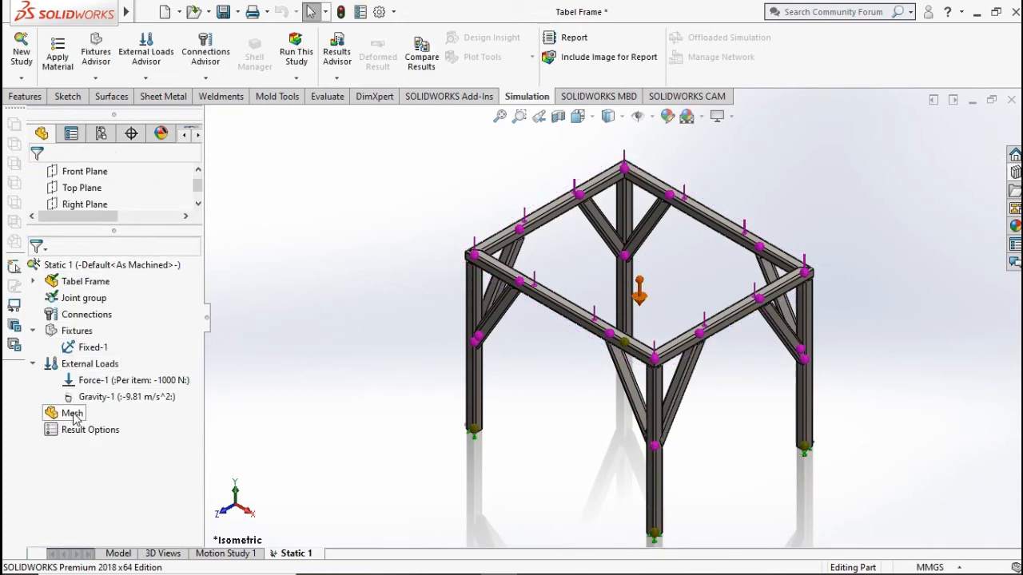
# - Run the static study and display the resulting stress plot on the deformed frame
pyautogui.click(297, 79)
pyautogui.click(312, 96)
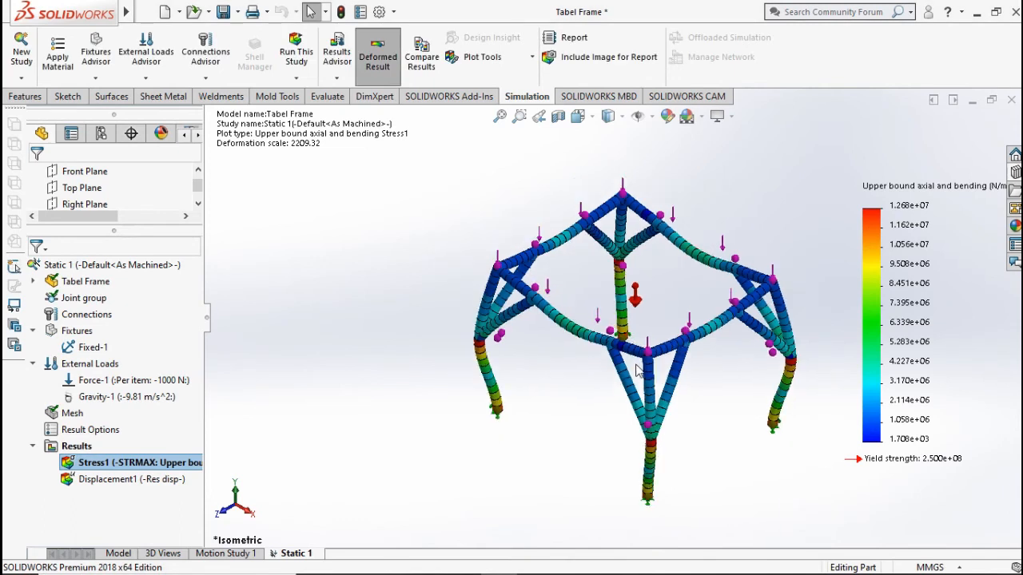
pyautogui.scroll(-2, 736, 324)
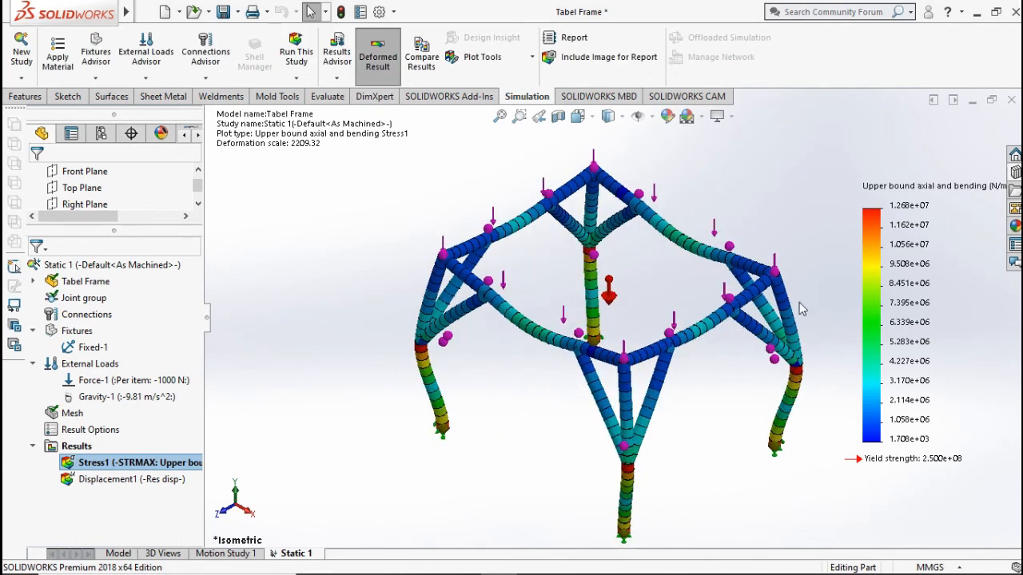
# - Edit the stress plot's definition so its values are given in N/mm^2 (MPa)
pyautogui.rightClick(905, 250)
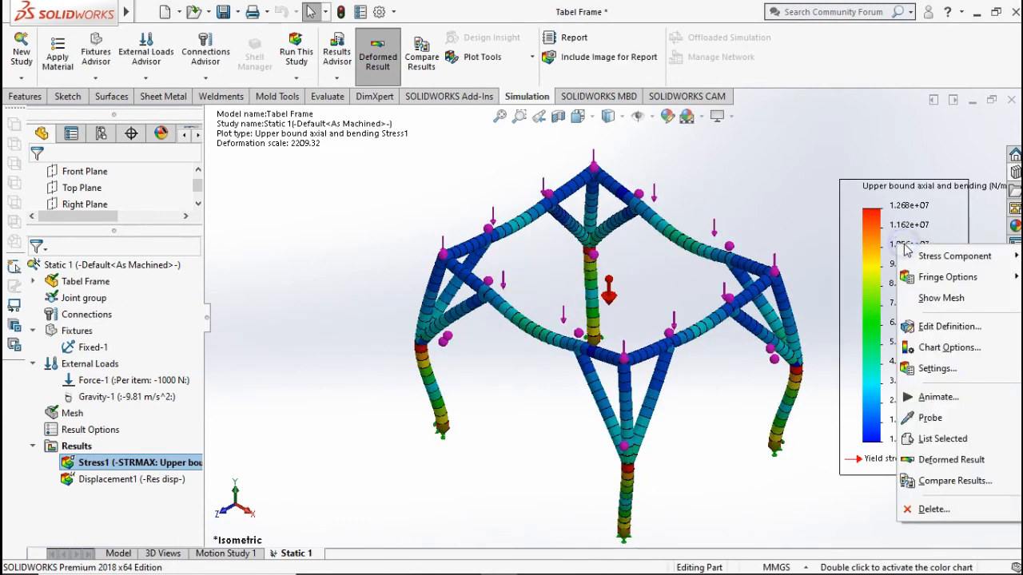
pyautogui.click(924, 326)
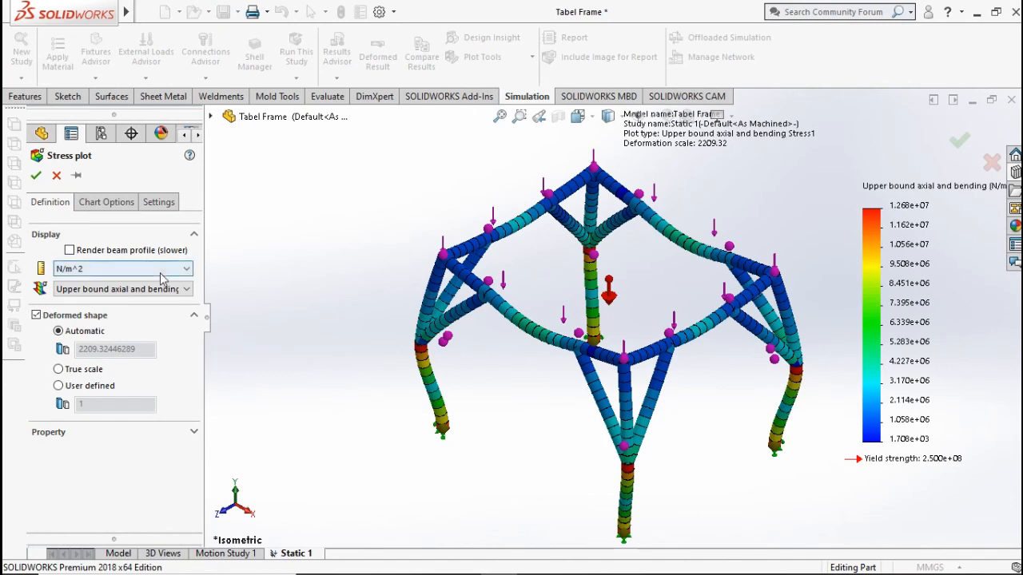
pyautogui.click(134, 274)
pyautogui.click(128, 314)
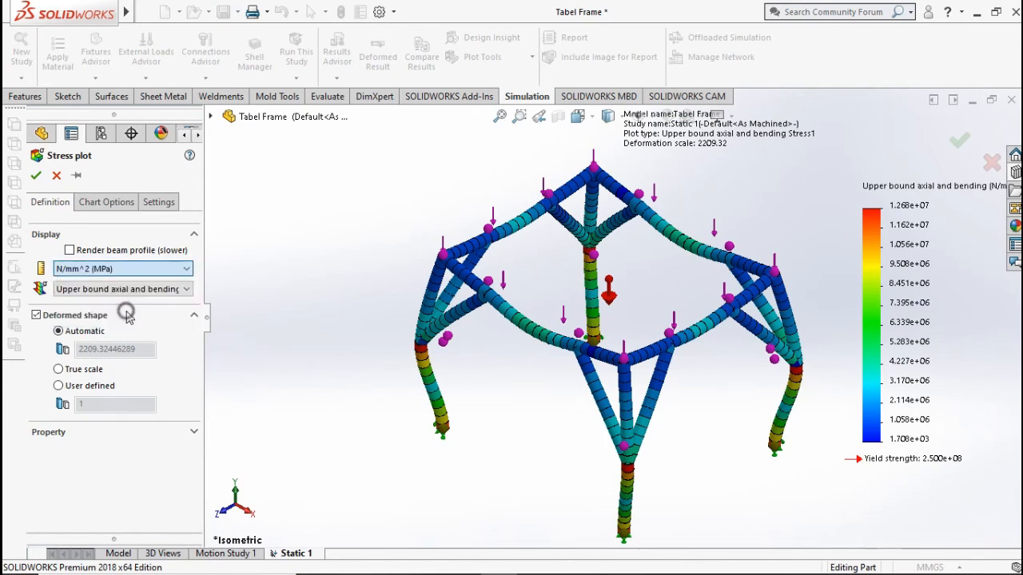
pyautogui.click(36, 175)
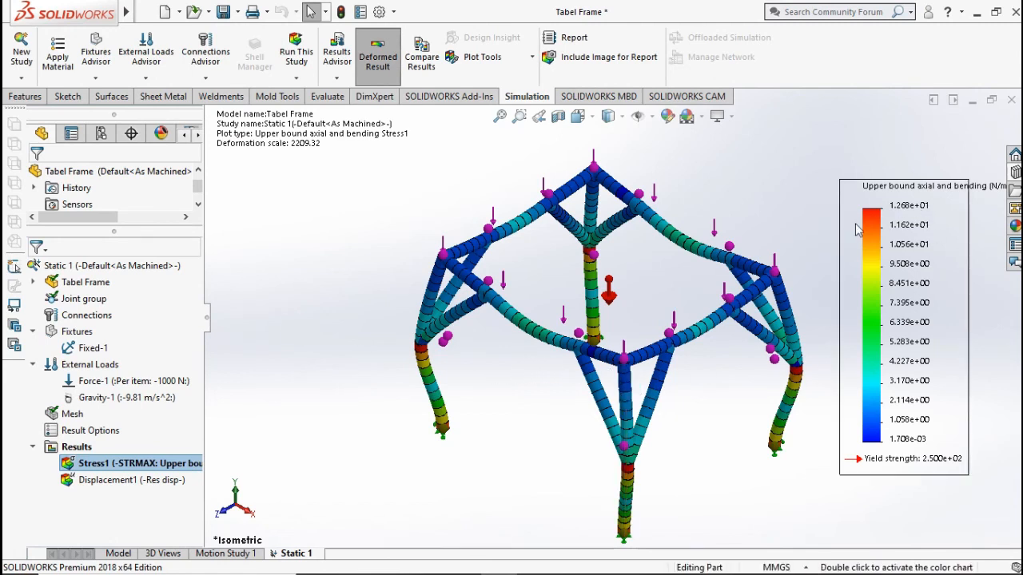
# - View the displacement plot of the frame, and animate the upper bound axial and bending stress plot
pyautogui.doubleClick(132, 480)
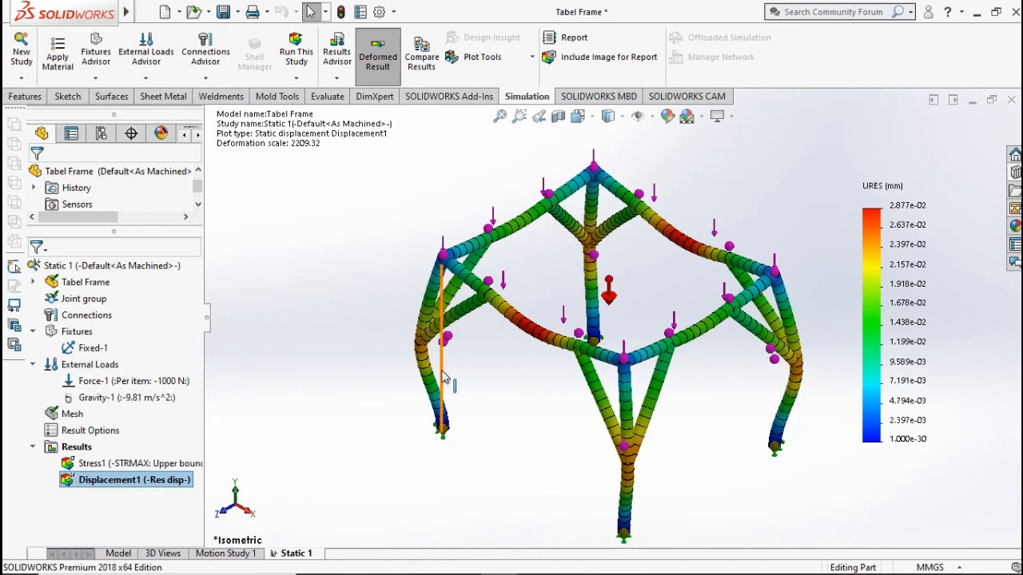
pyautogui.doubleClick(162, 463)
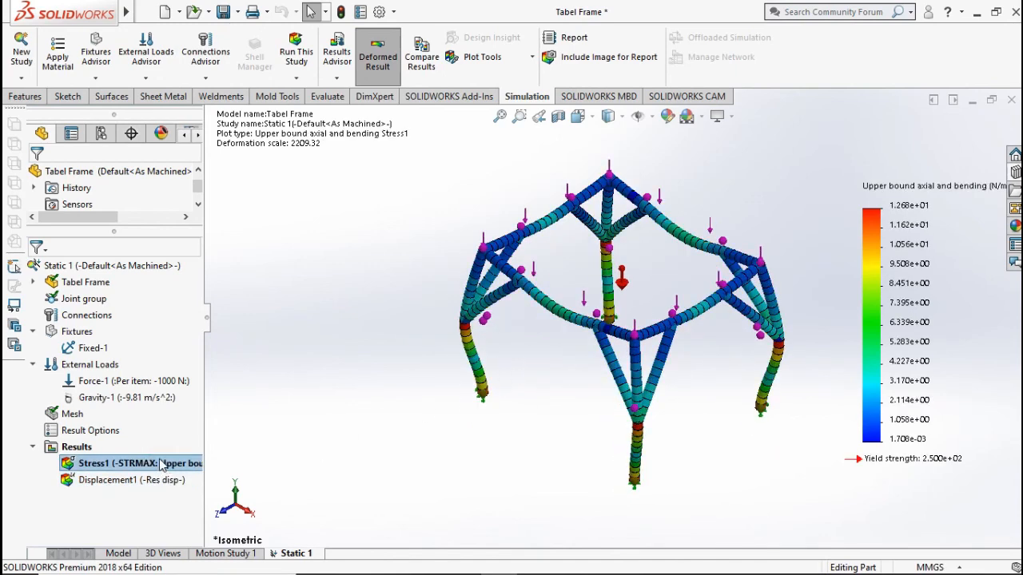
pyautogui.rightClick(162, 465)
pyautogui.click(199, 265)
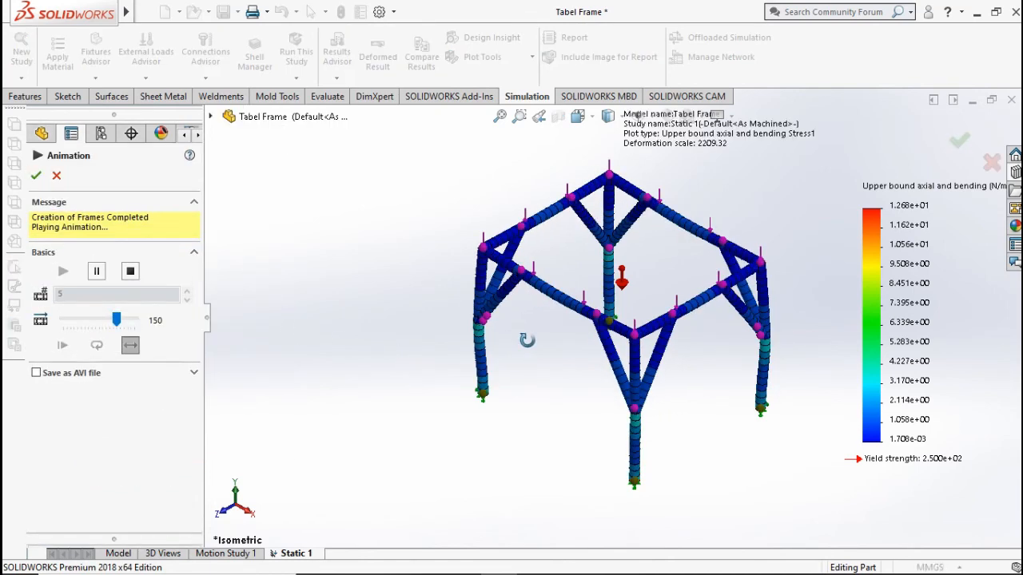
pyautogui.moveTo(529, 330); pyautogui.dragTo(533, 306, button='middle')
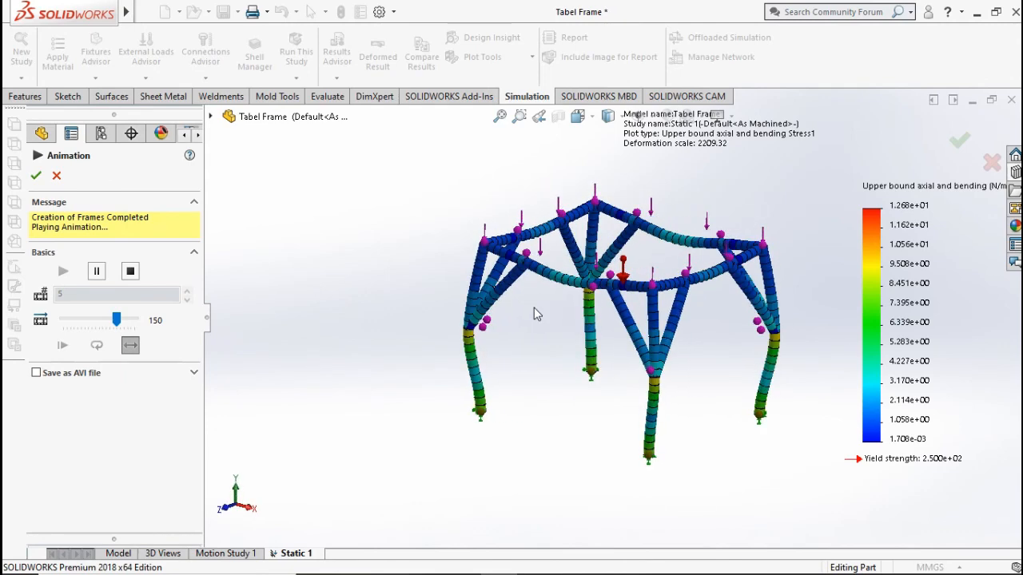
pyautogui.hotkey('ctrl', '7')
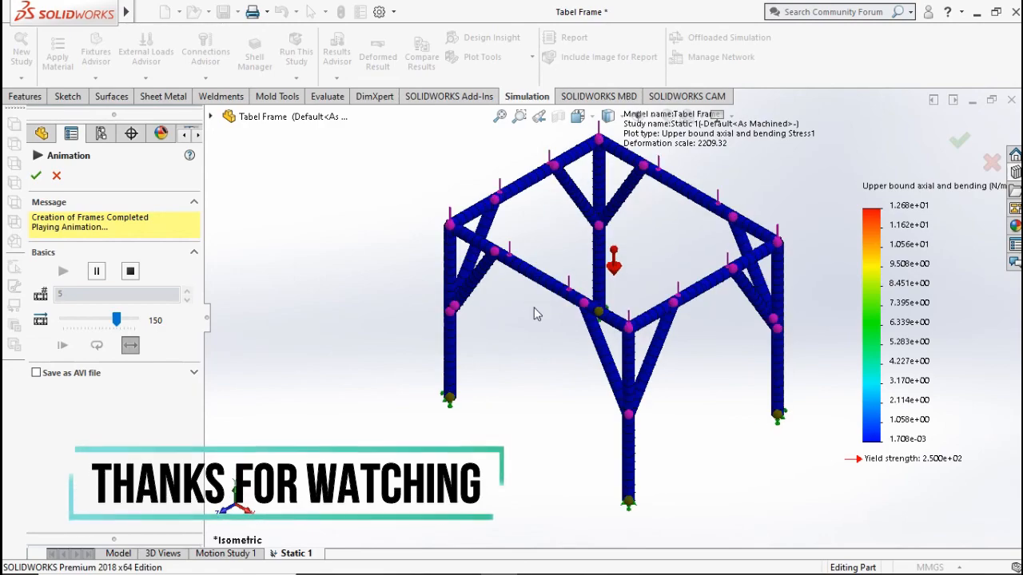